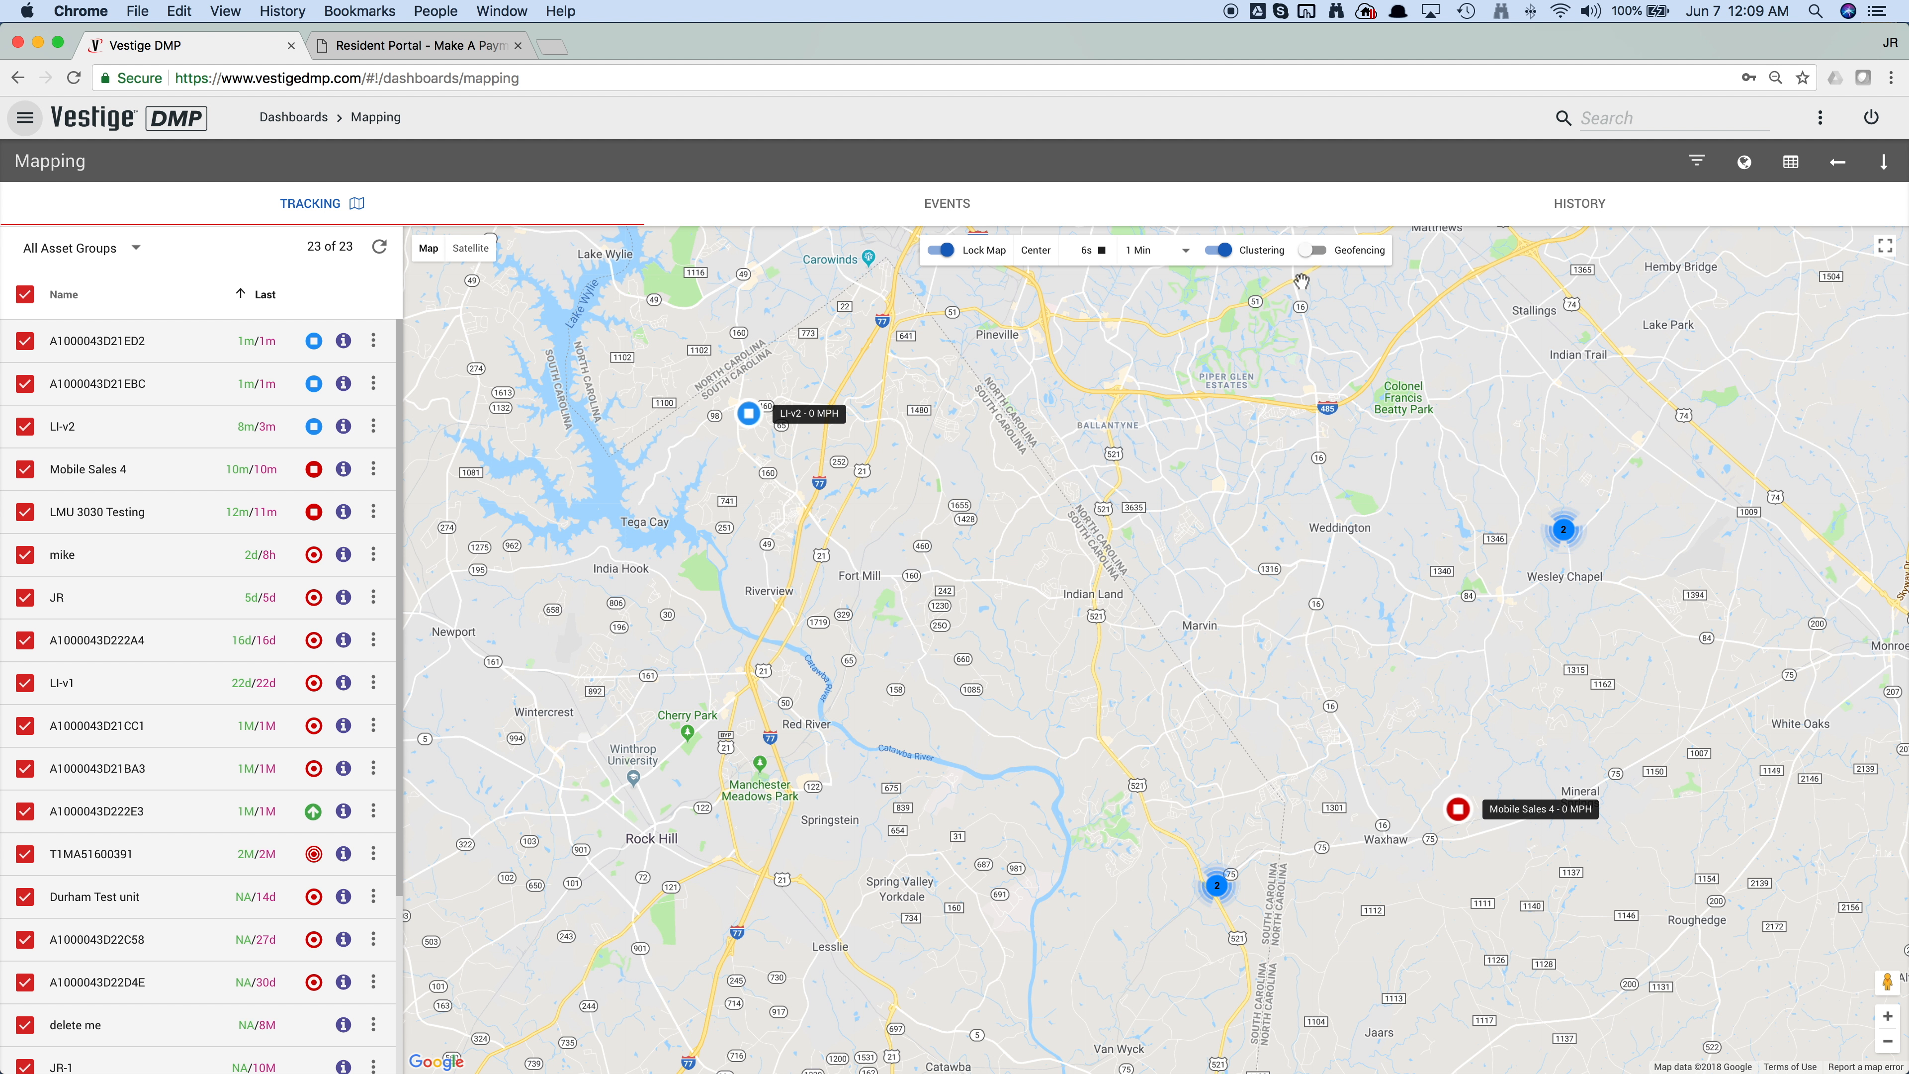
Step: Turn on geofencing for the map and look through the list of geofences
click(1311, 251)
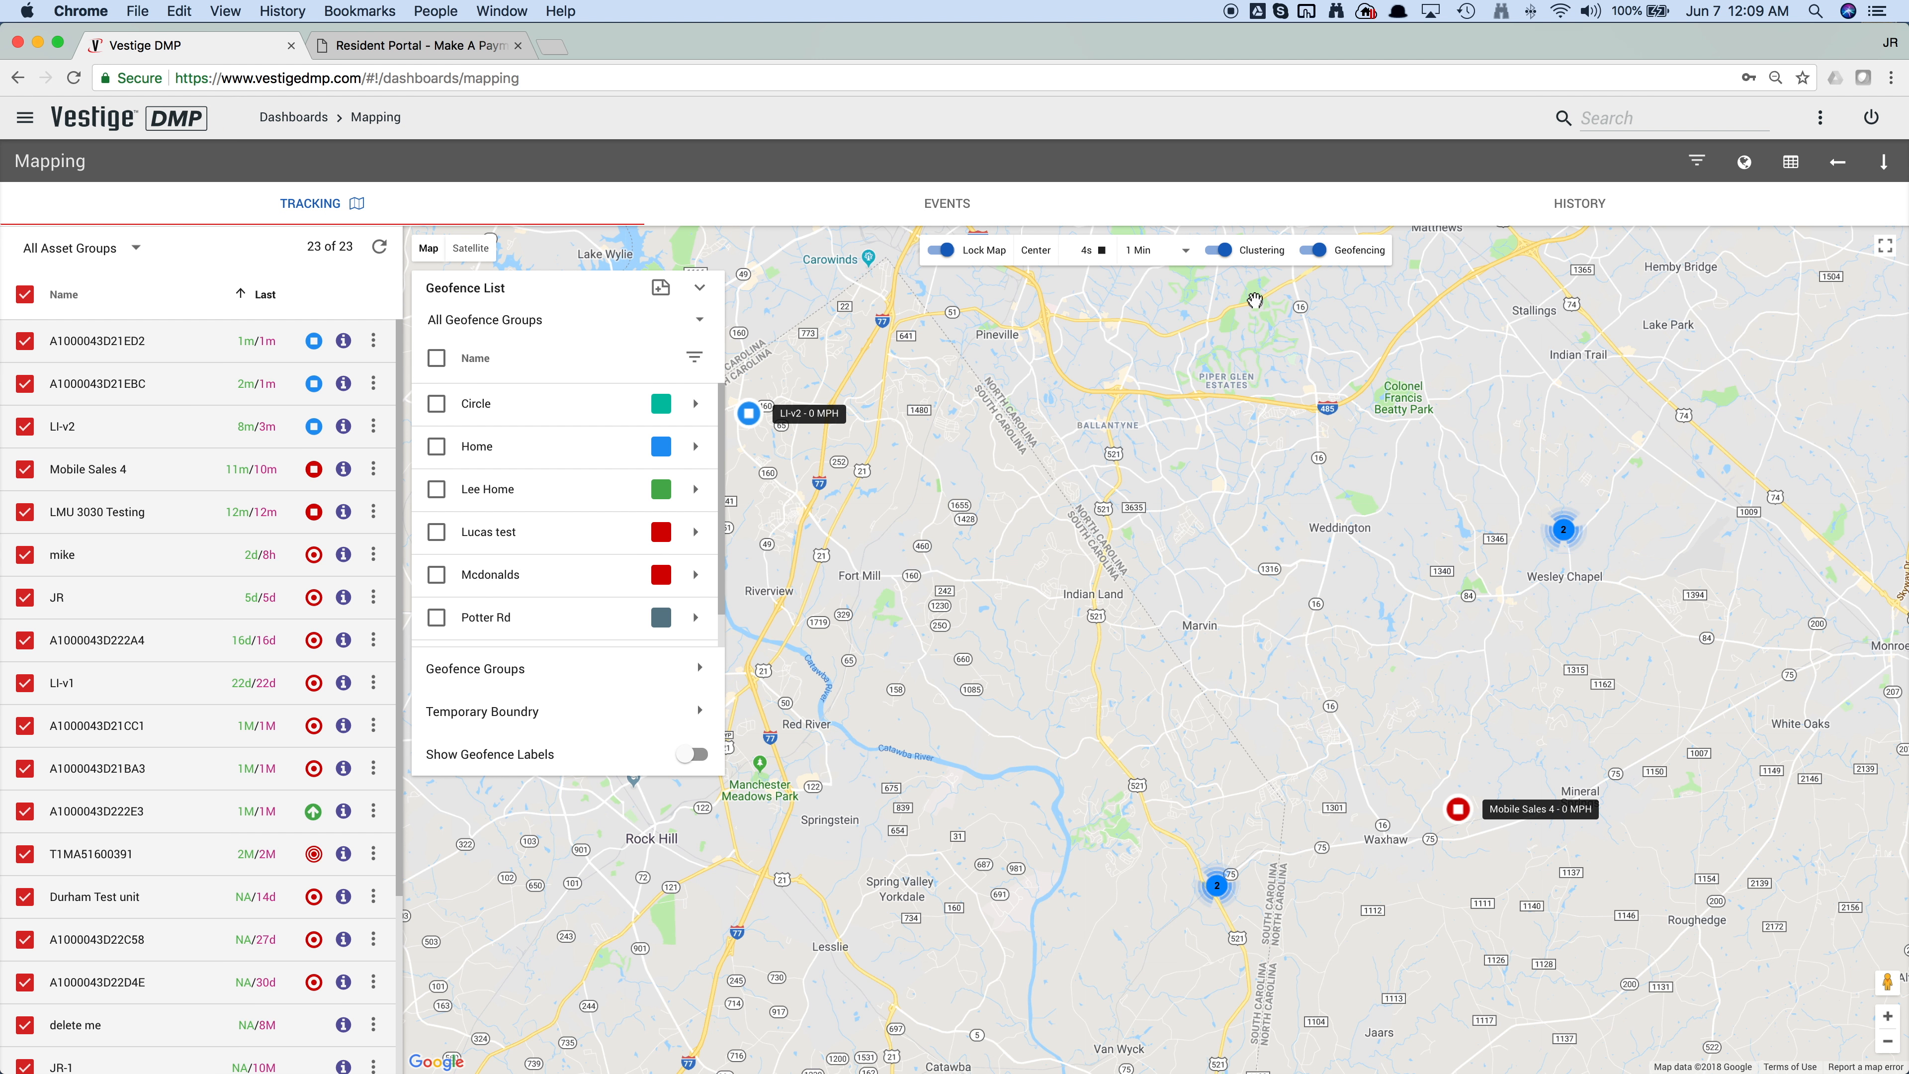
scroll(639, 553, down, 1)
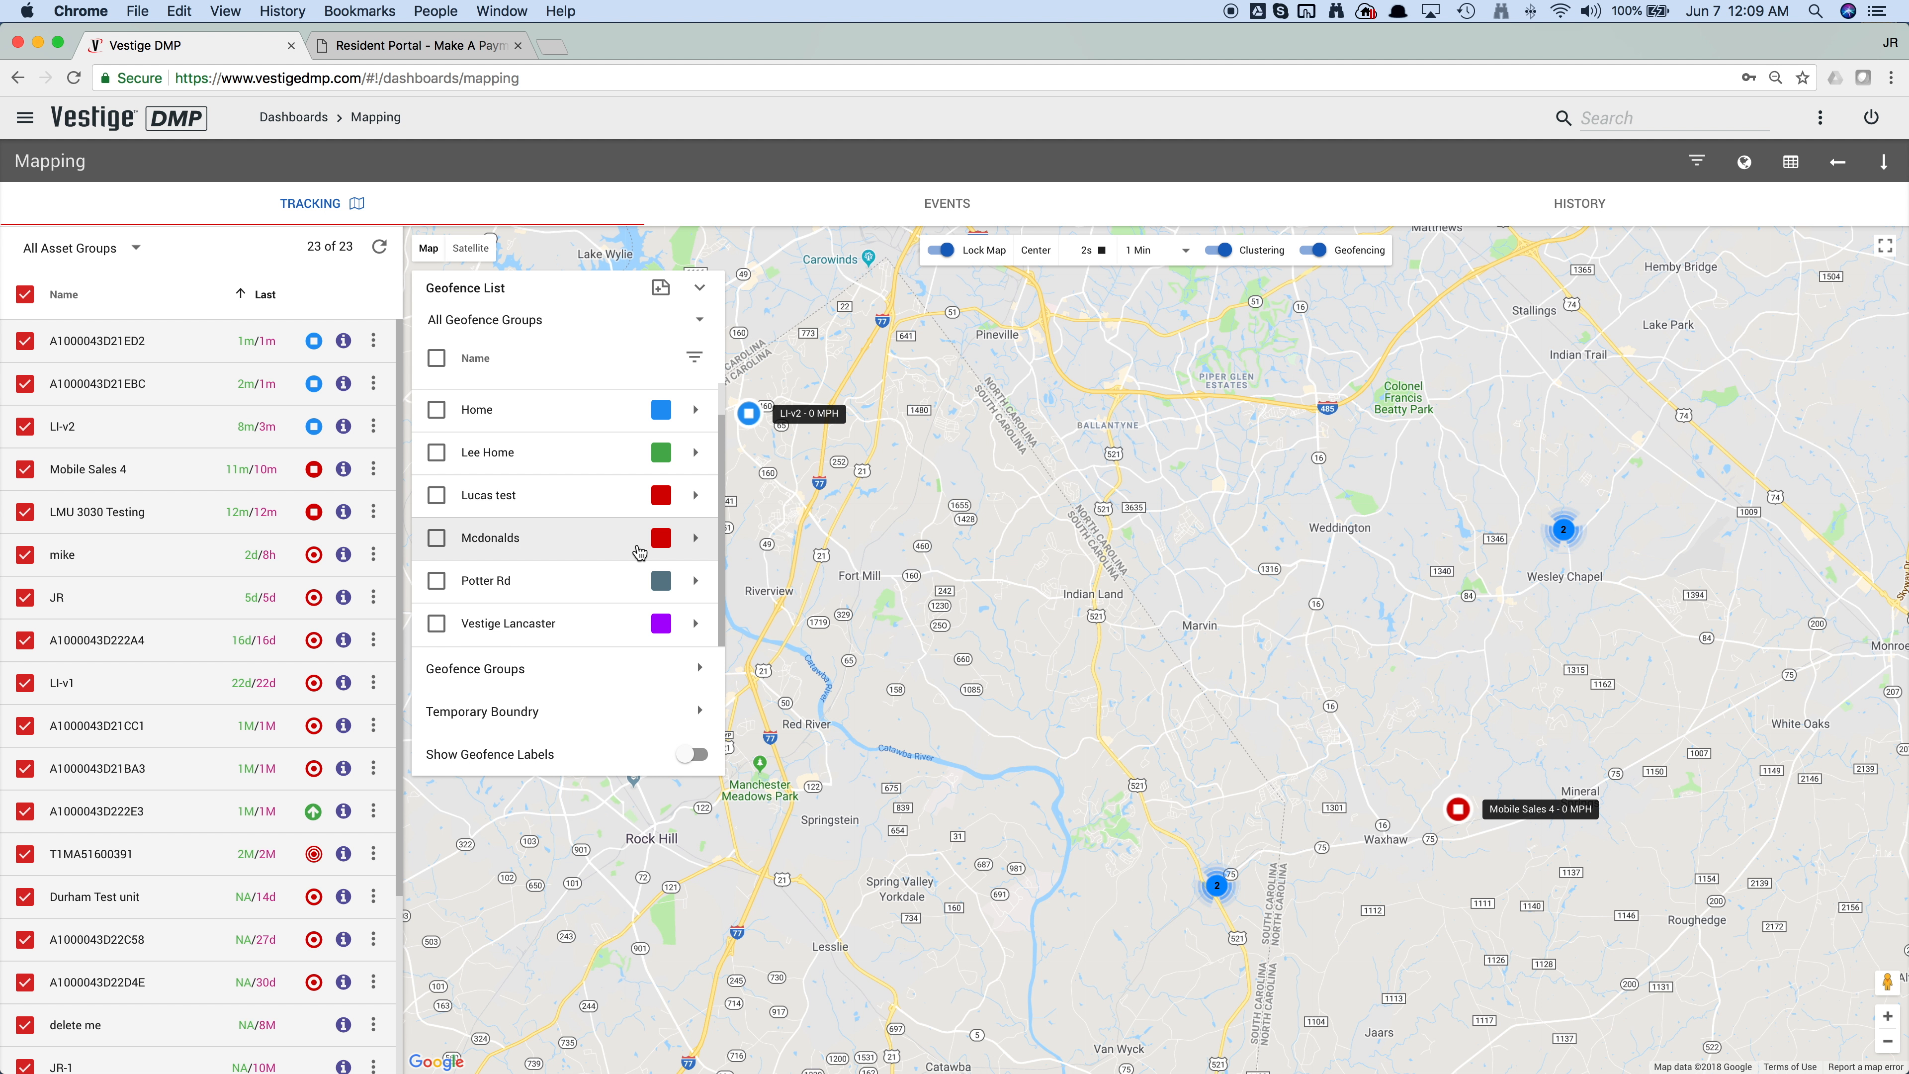
scroll(639, 554, up, 1)
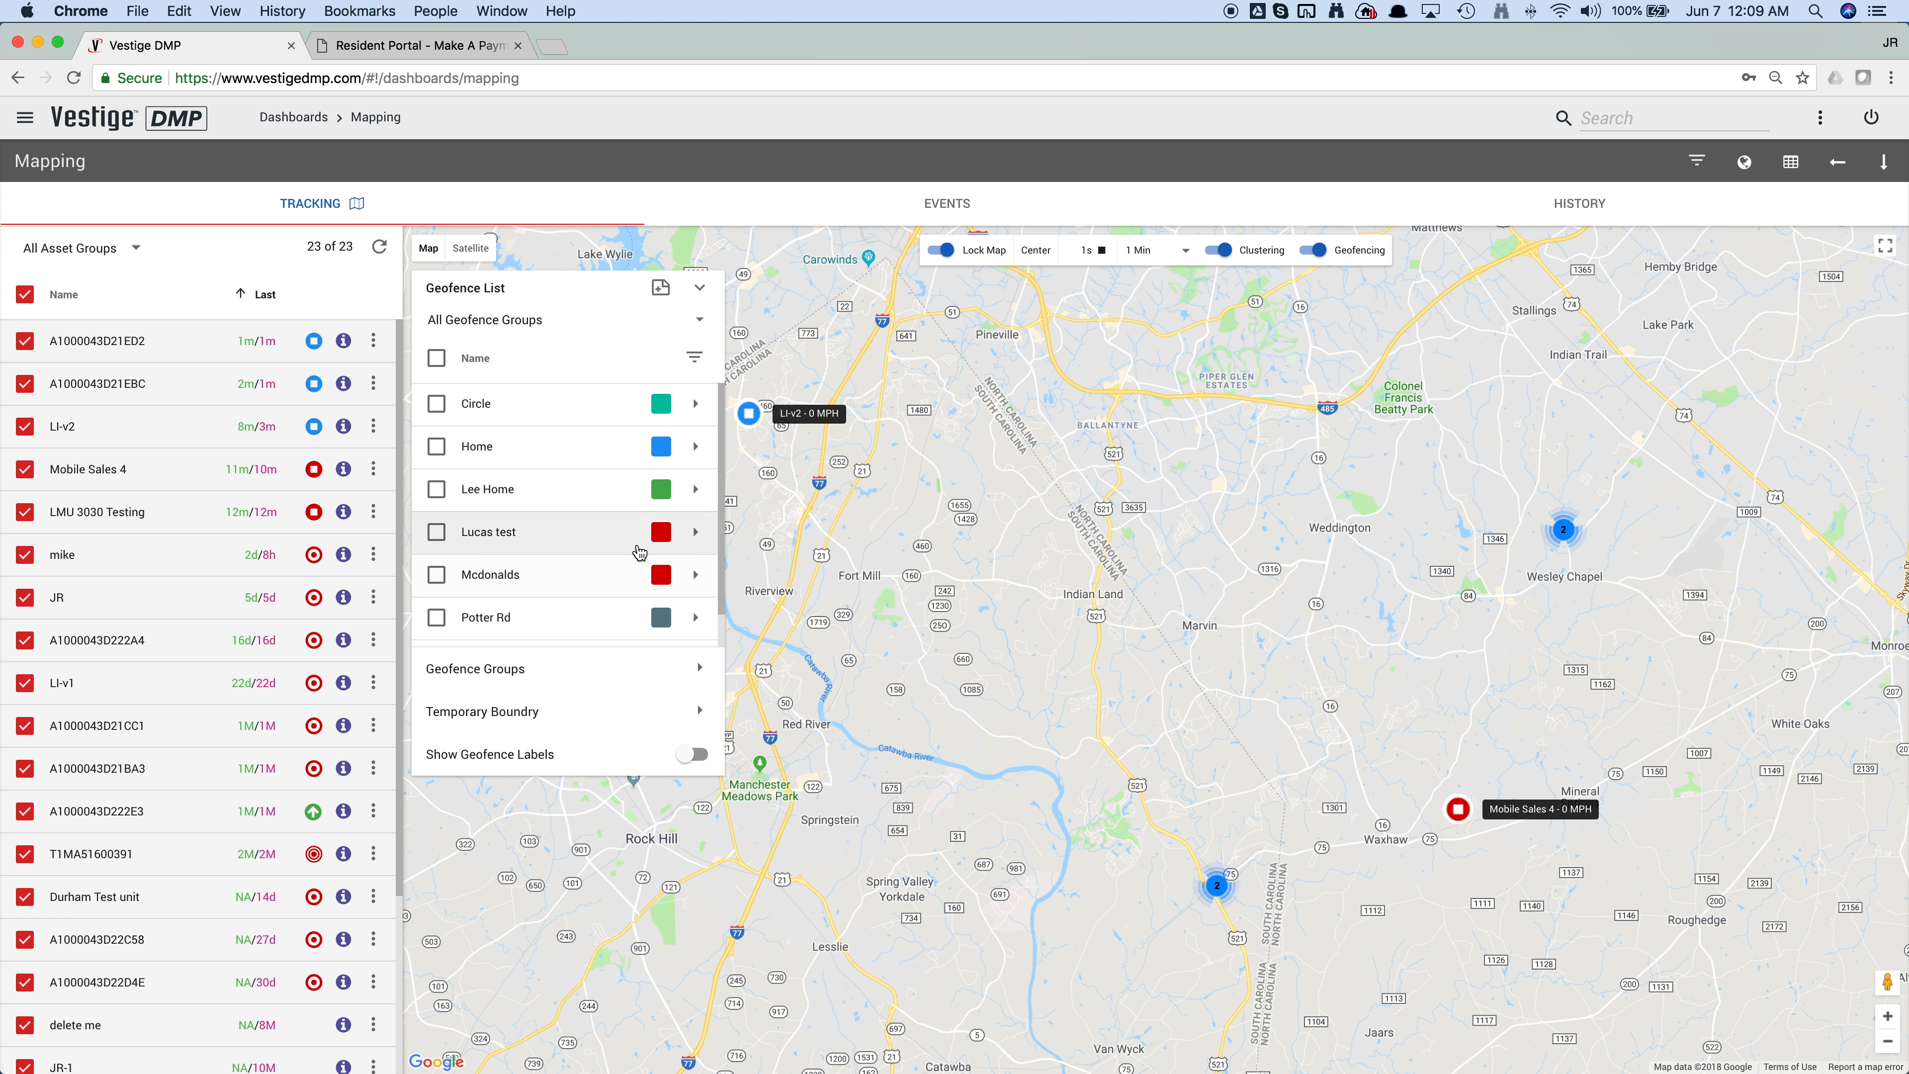
Step: Filter the geofence list to show only the JR Groups geofence group
click(543, 321)
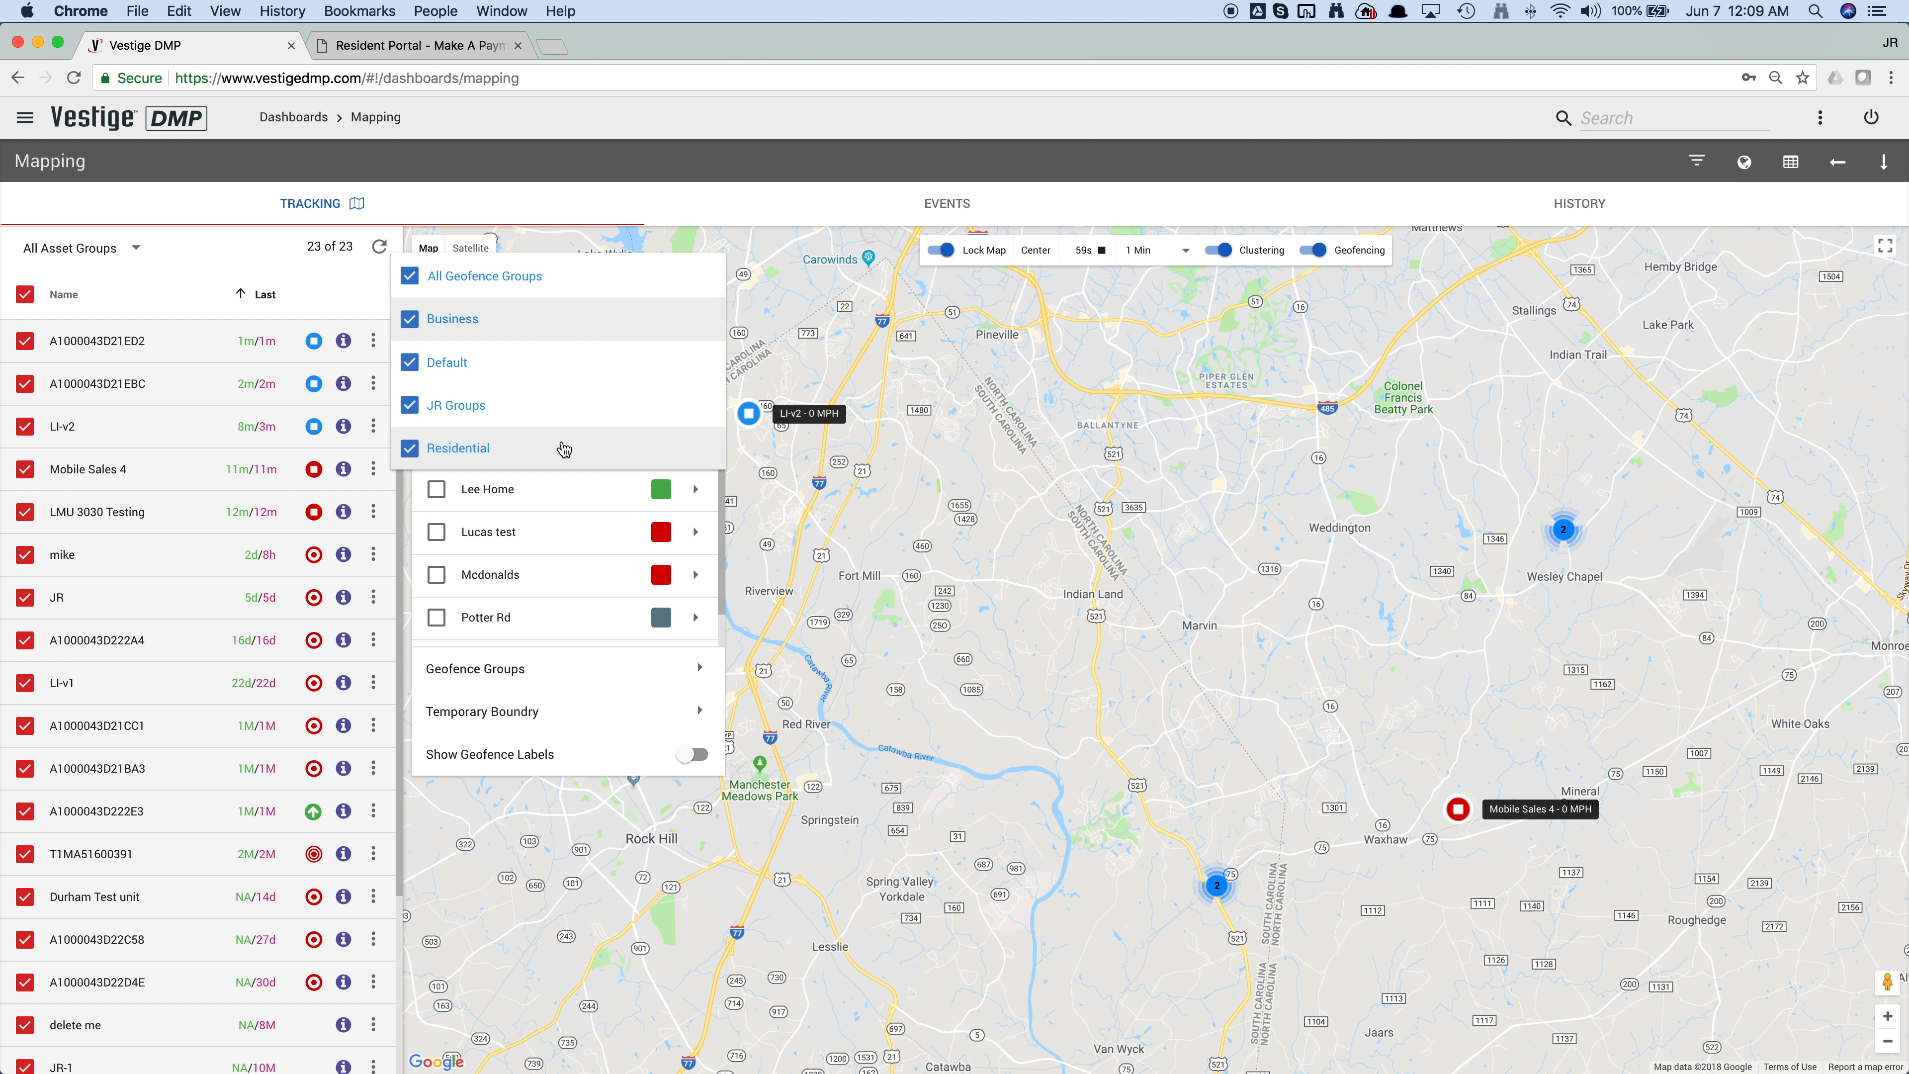
click(413, 280)
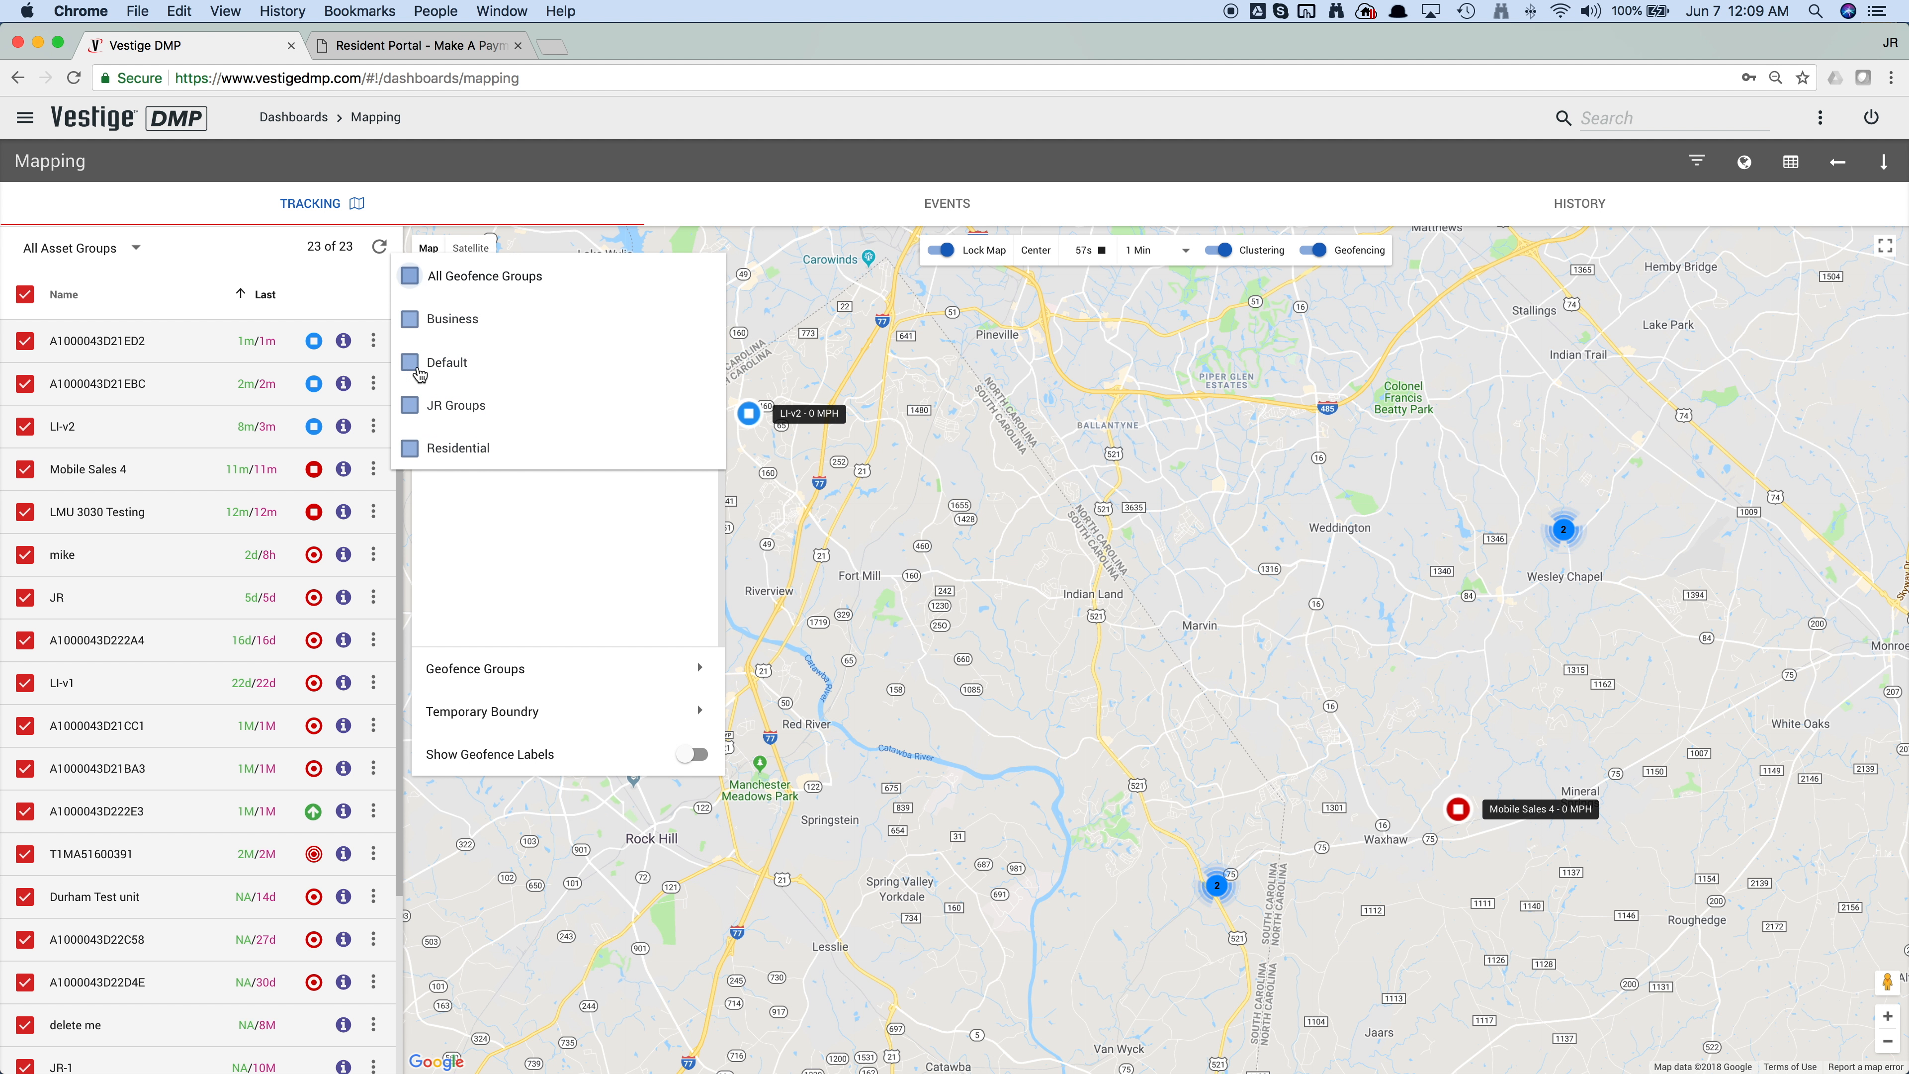
click(411, 408)
click(536, 657)
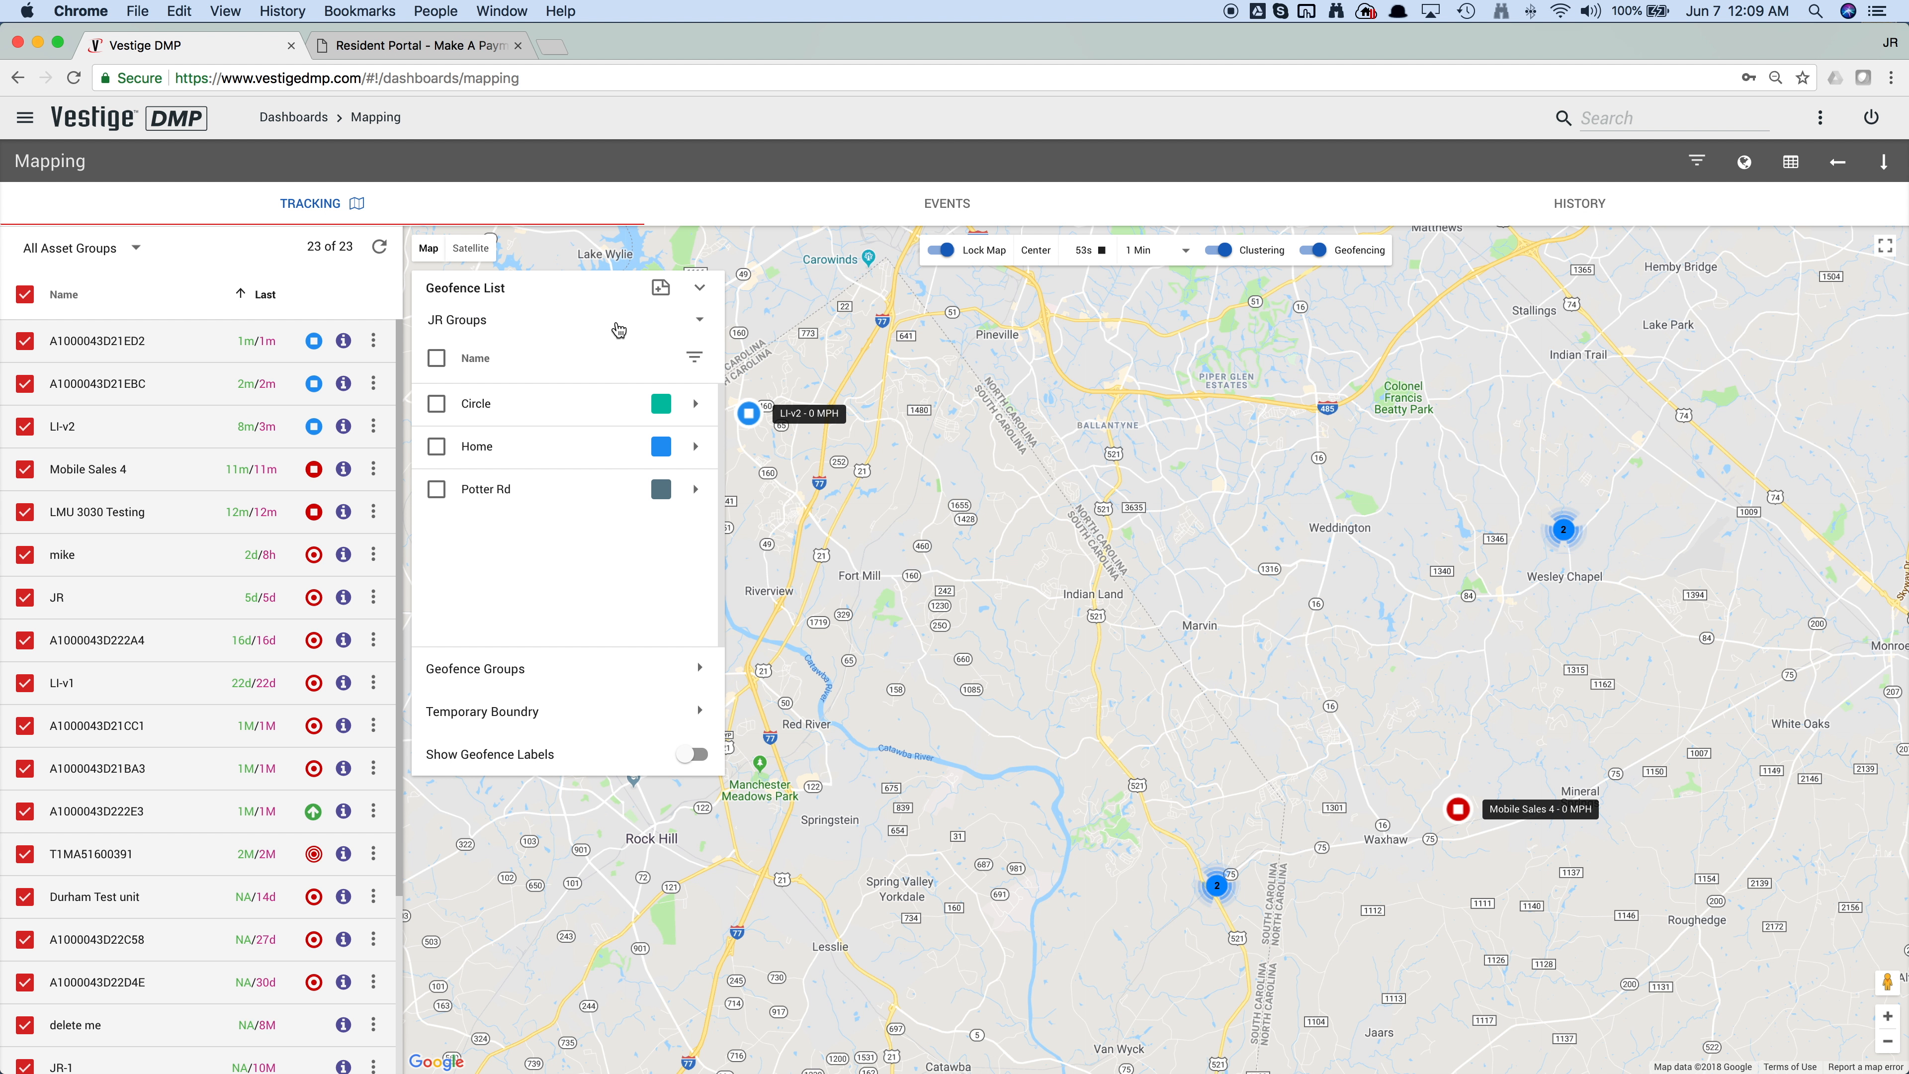
Step: Set the geofence list's group filter back to All Geofence Groups
click(601, 329)
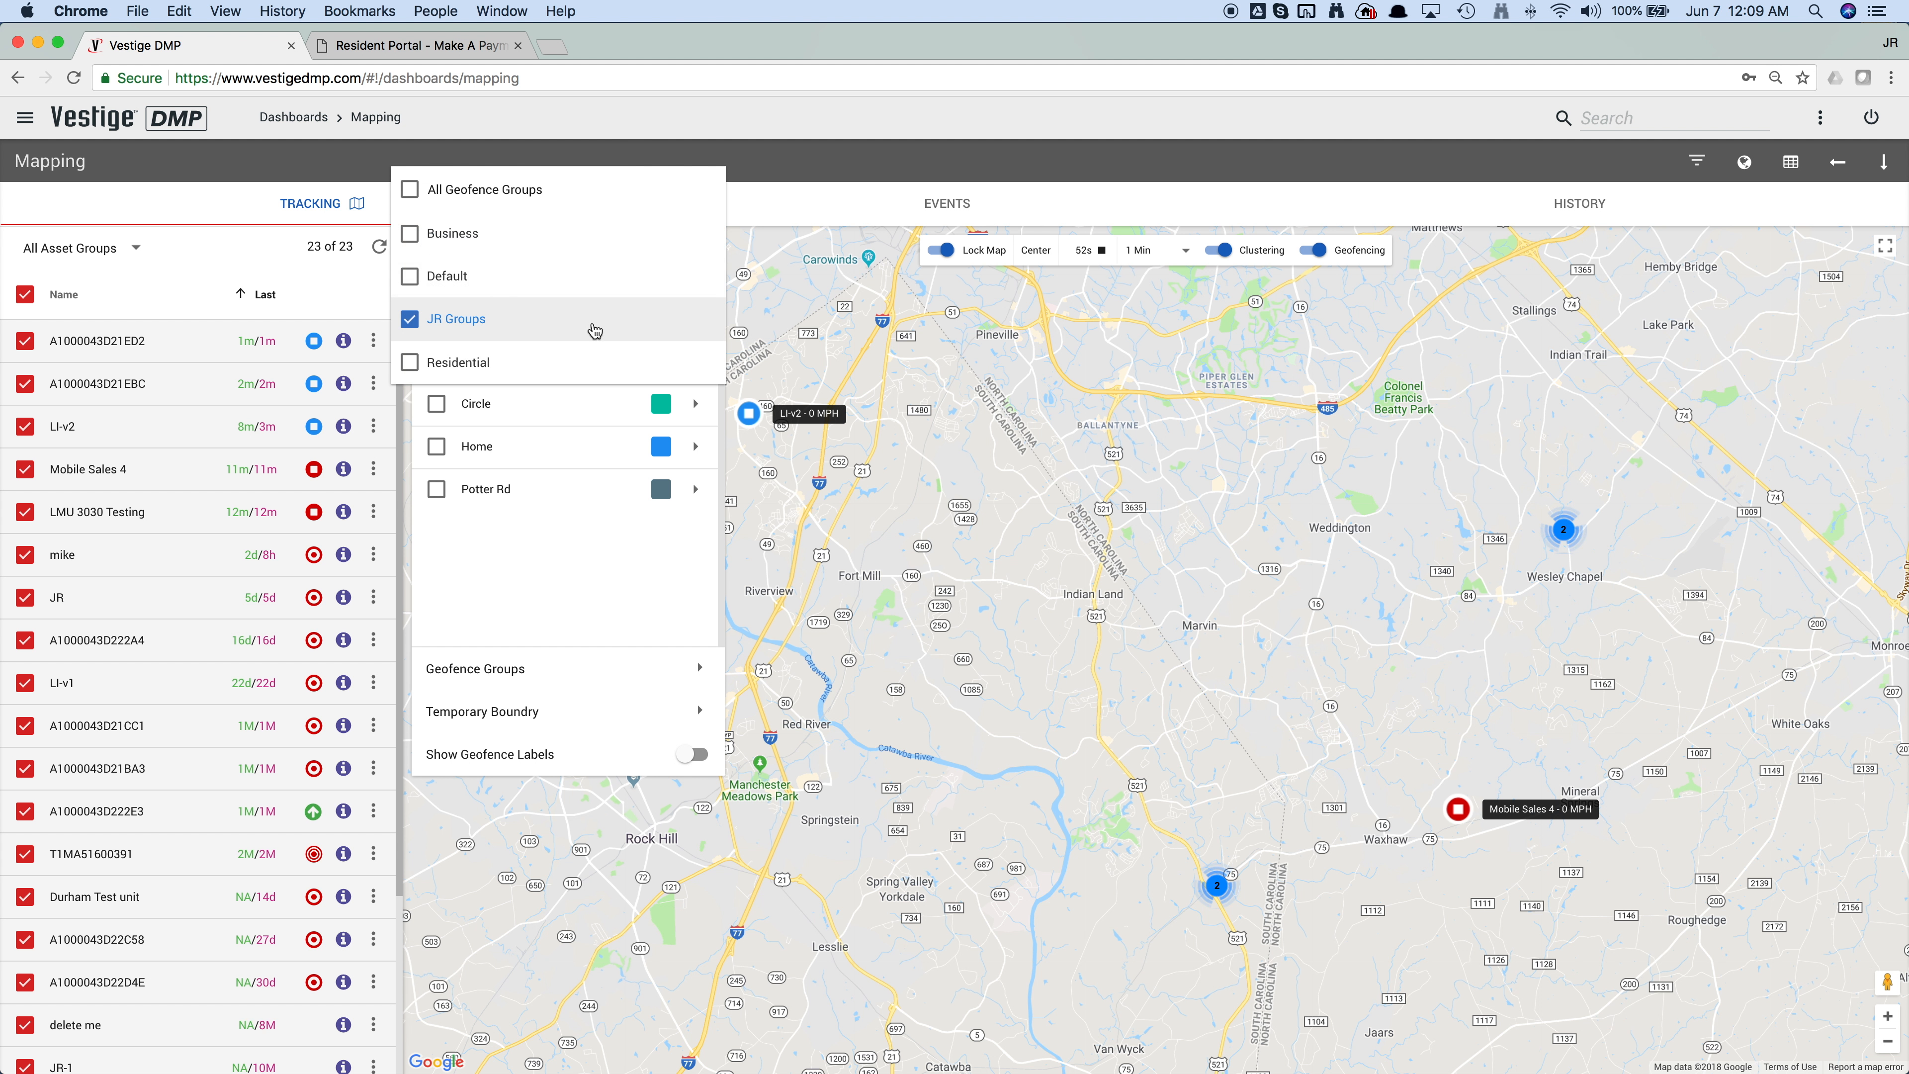
click(410, 189)
click(564, 583)
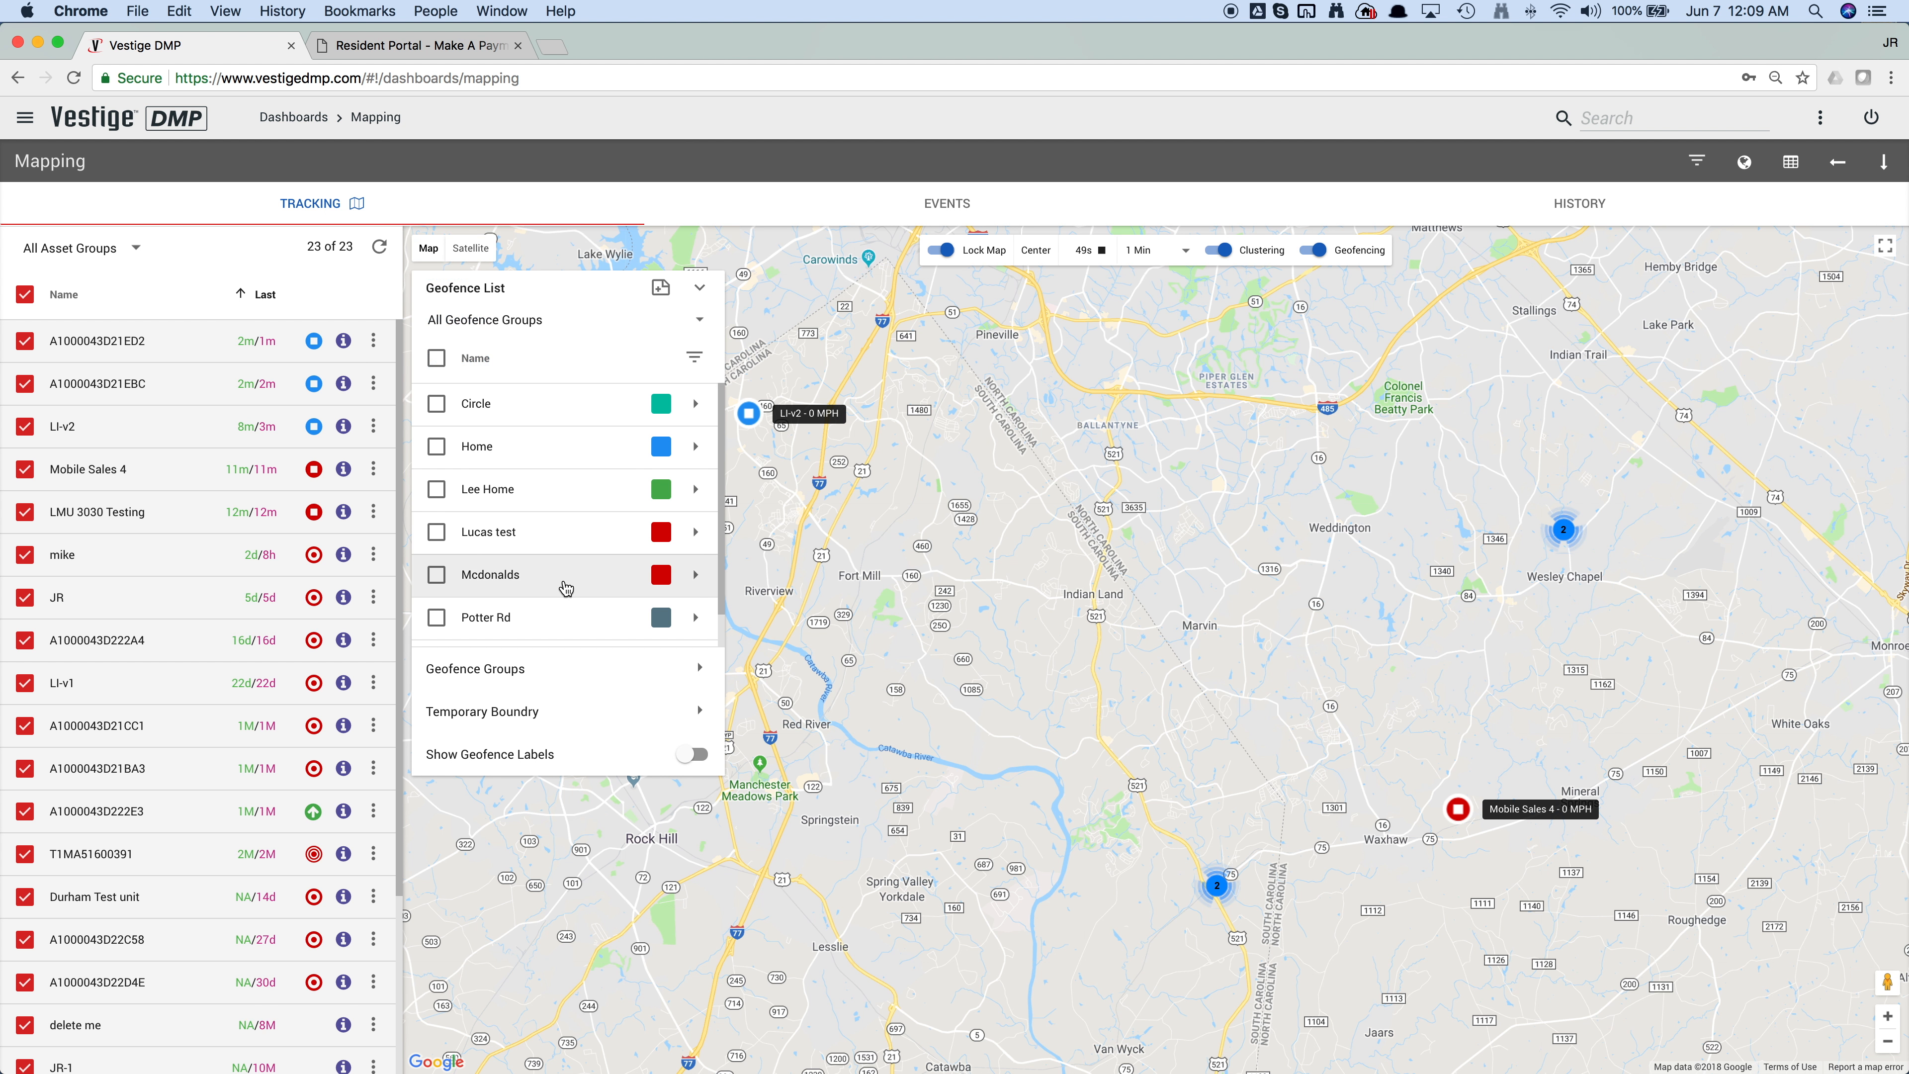
Step: Display all the listed geofences on the map and switch on their labels
click(436, 358)
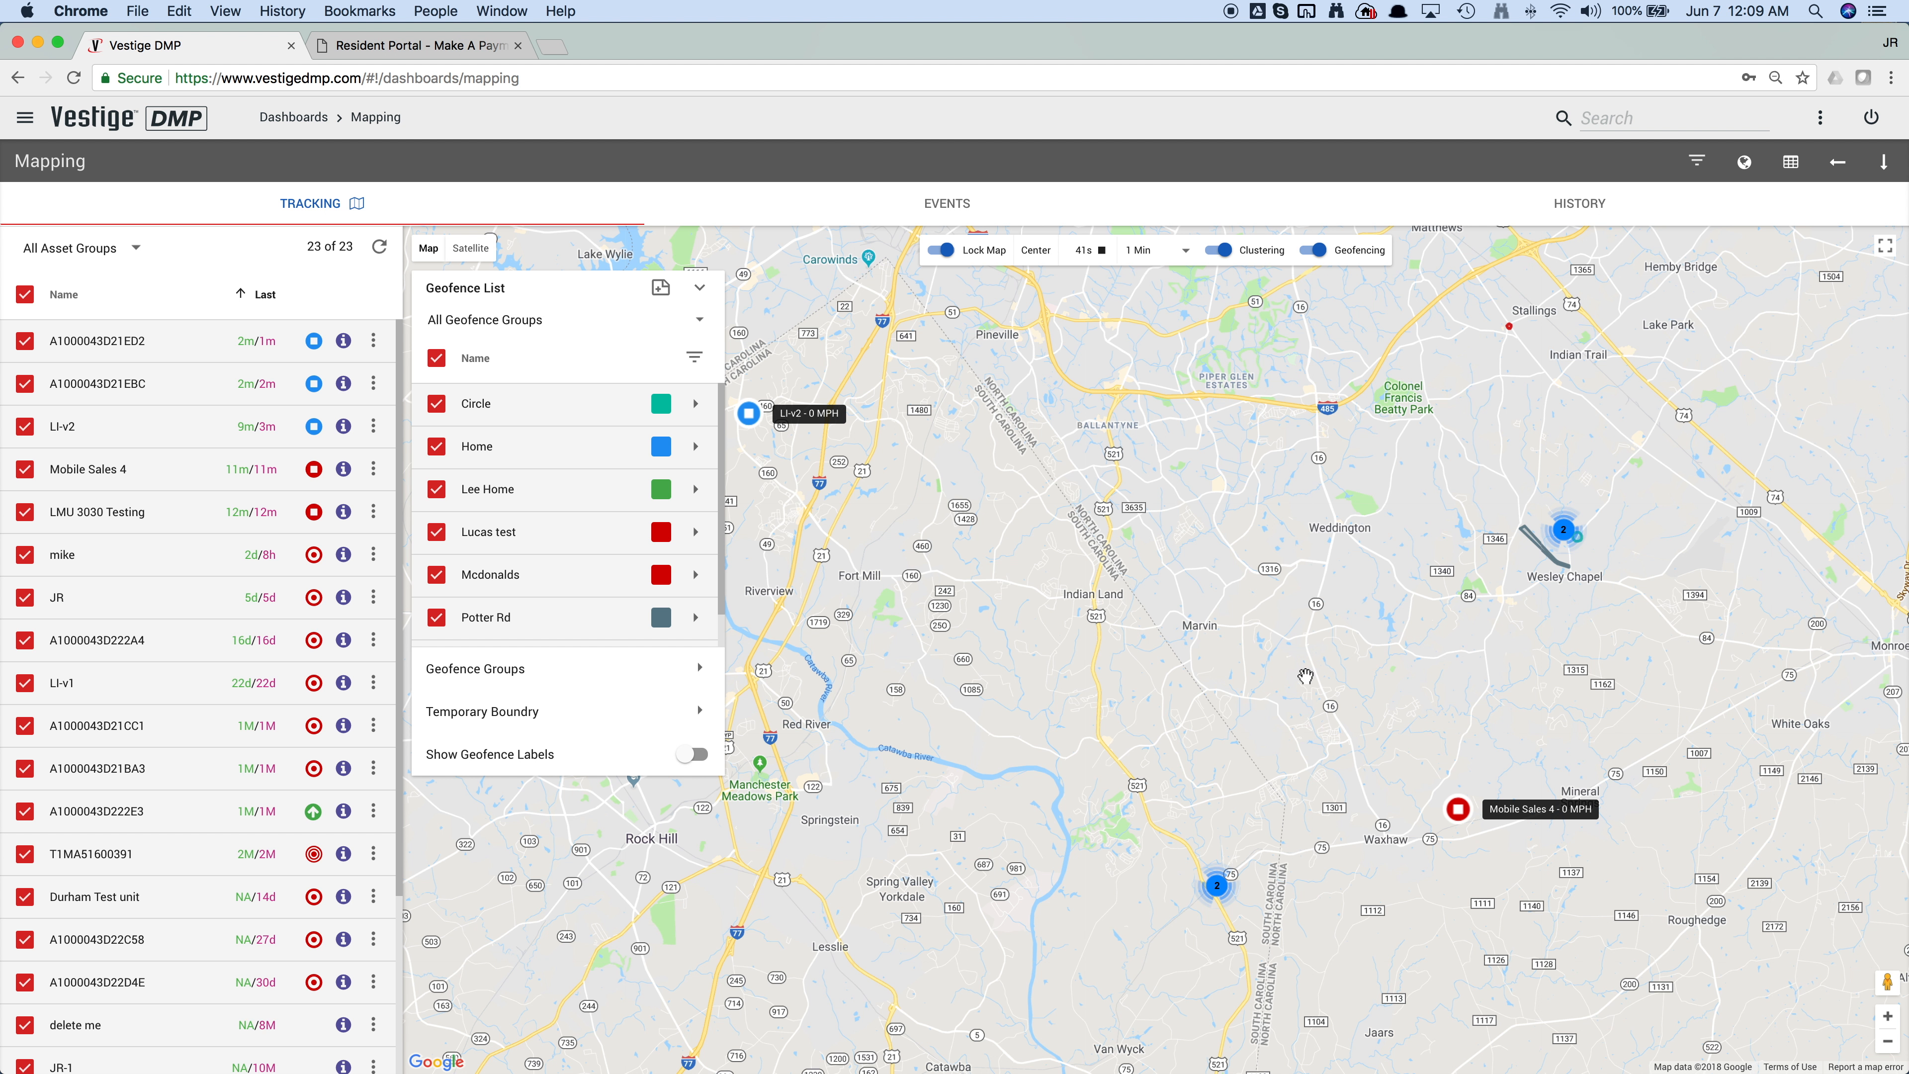
click(689, 753)
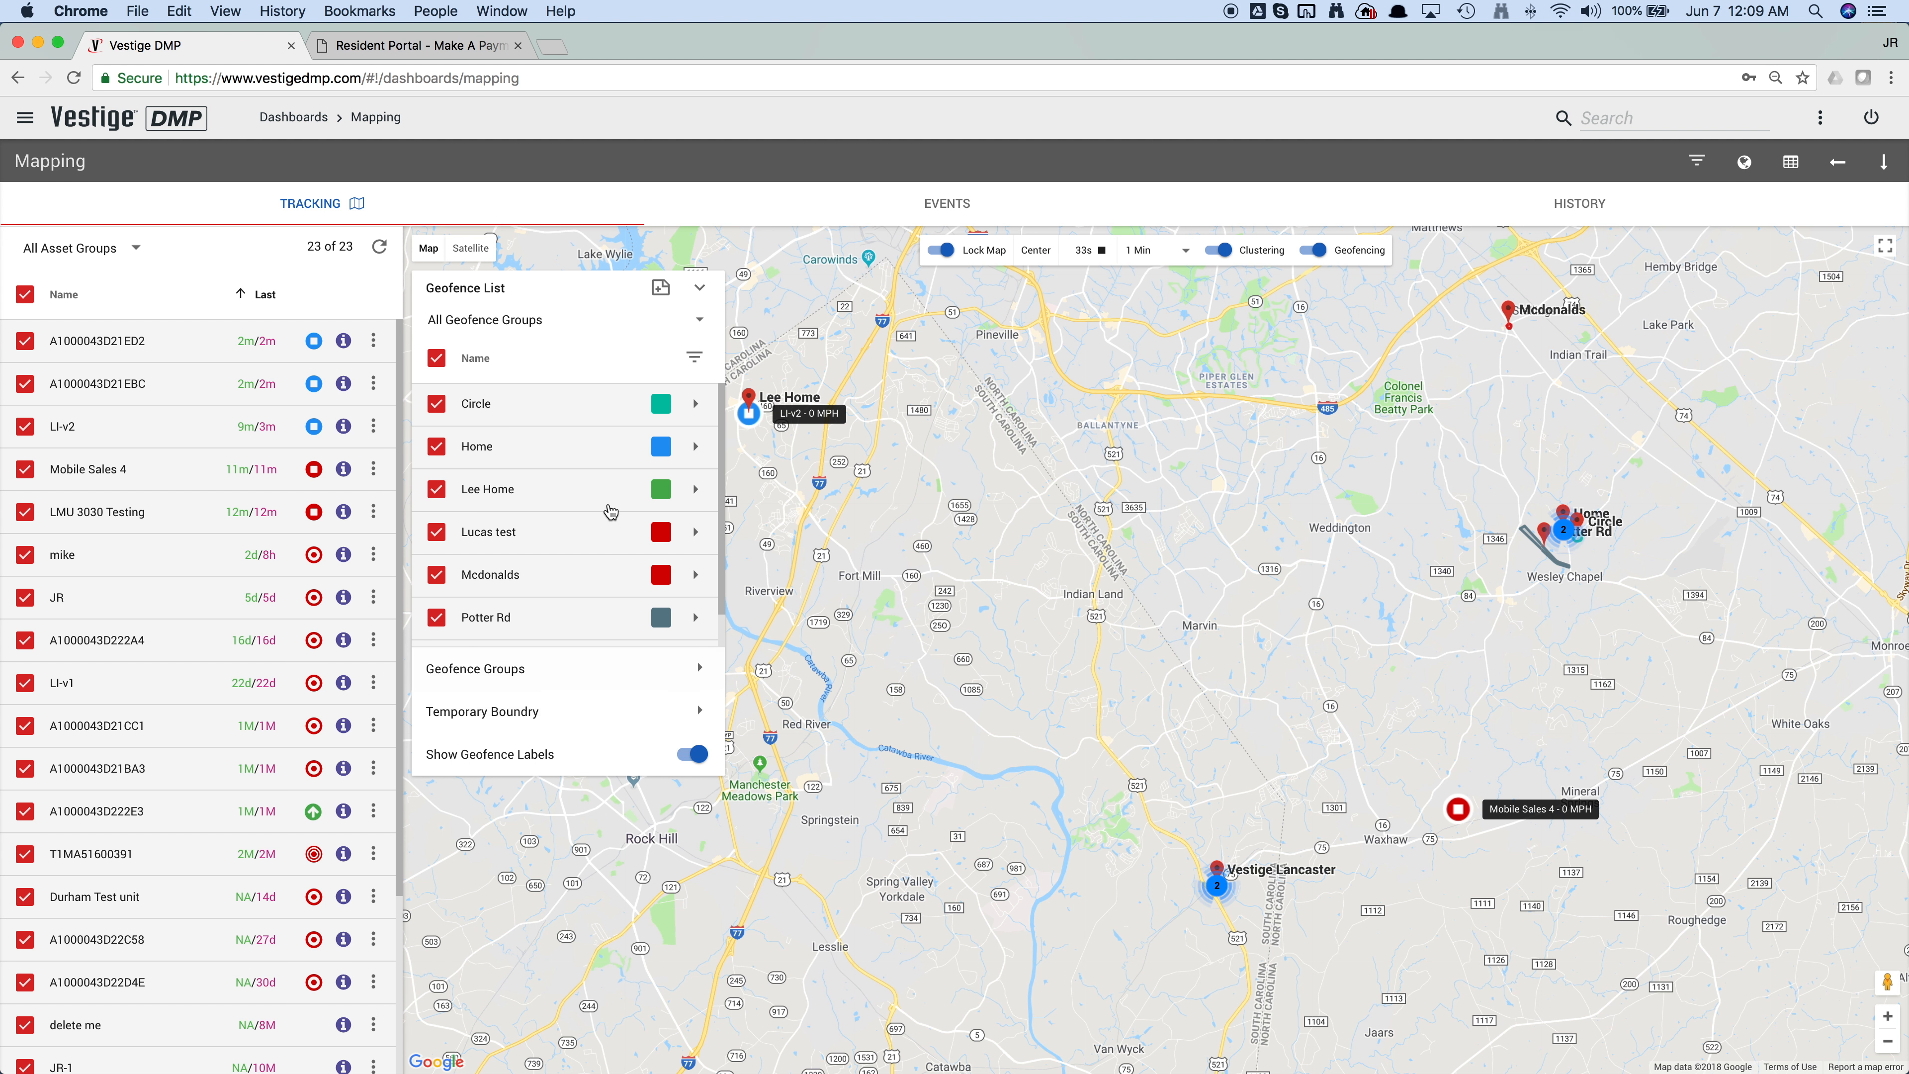
Step: Search the geofence list by name for "Mcdon" and clear the search
click(694, 358)
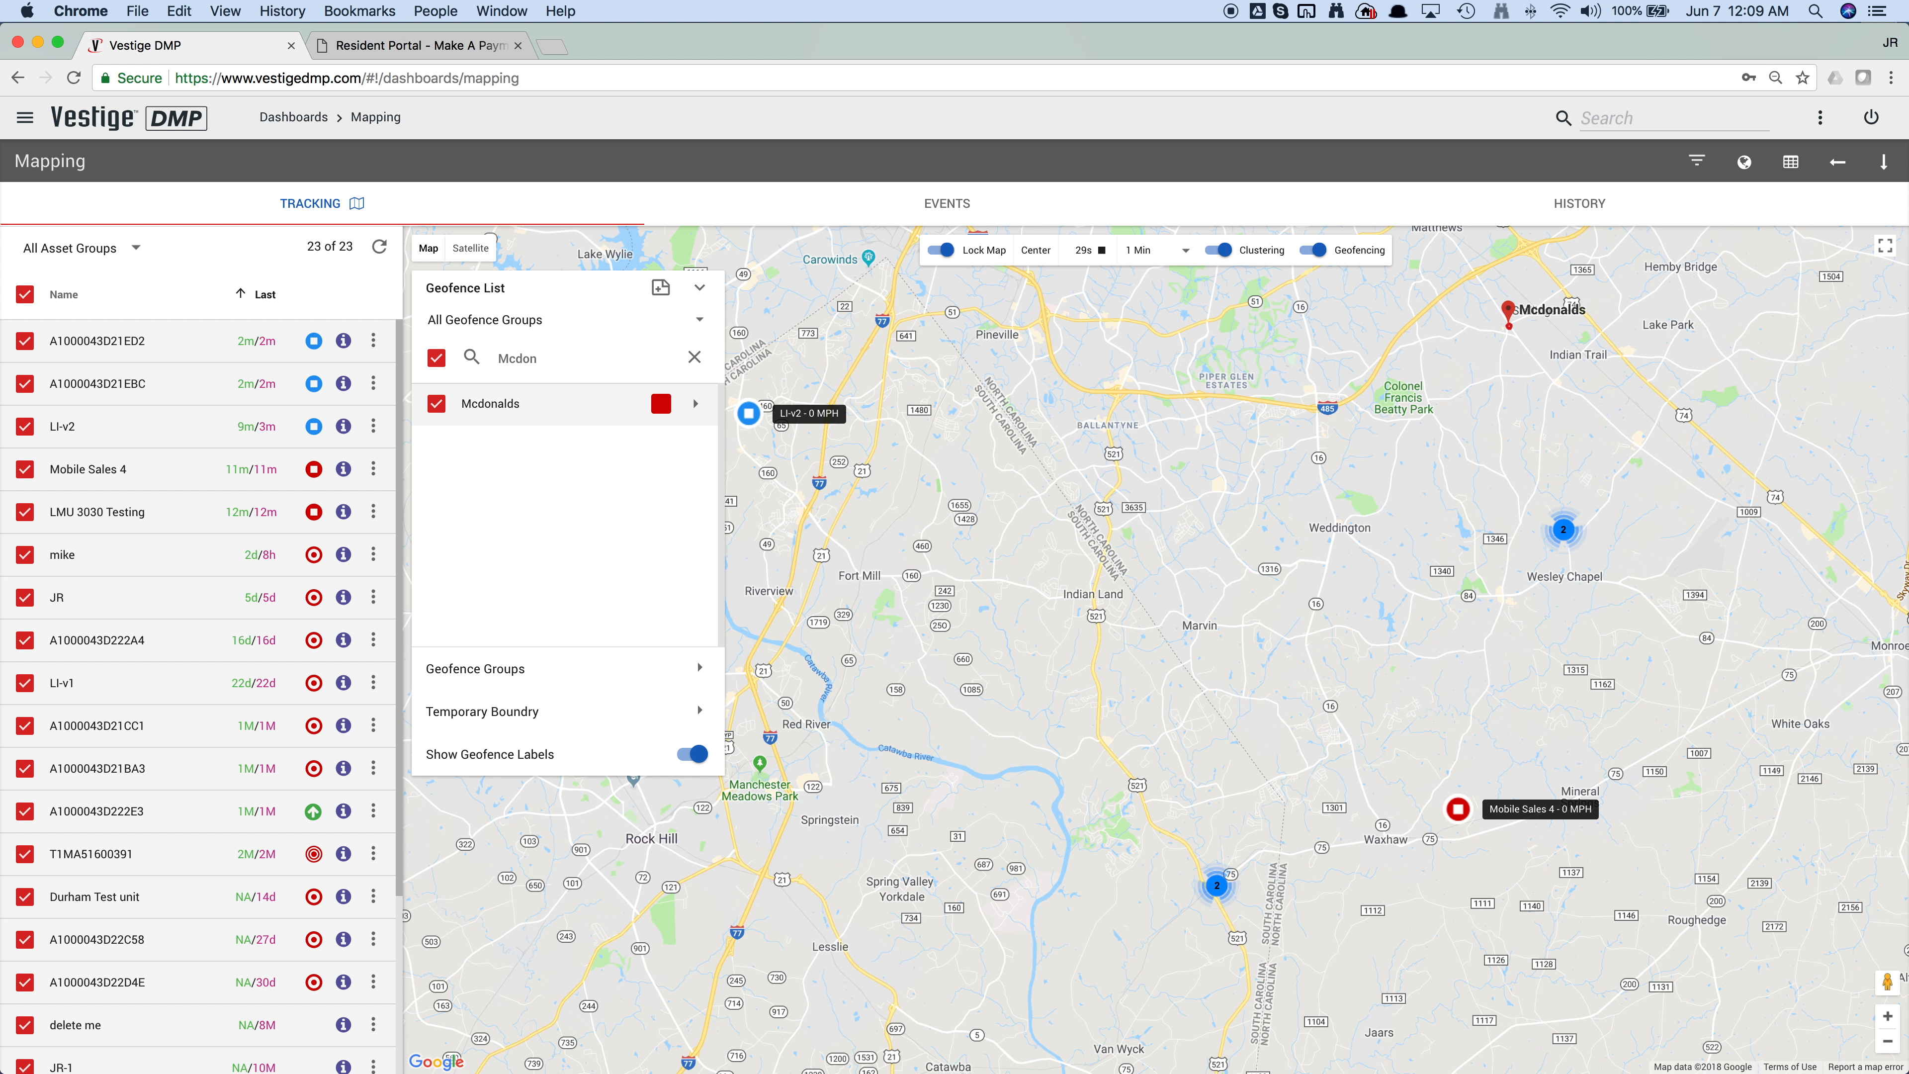
click(695, 362)
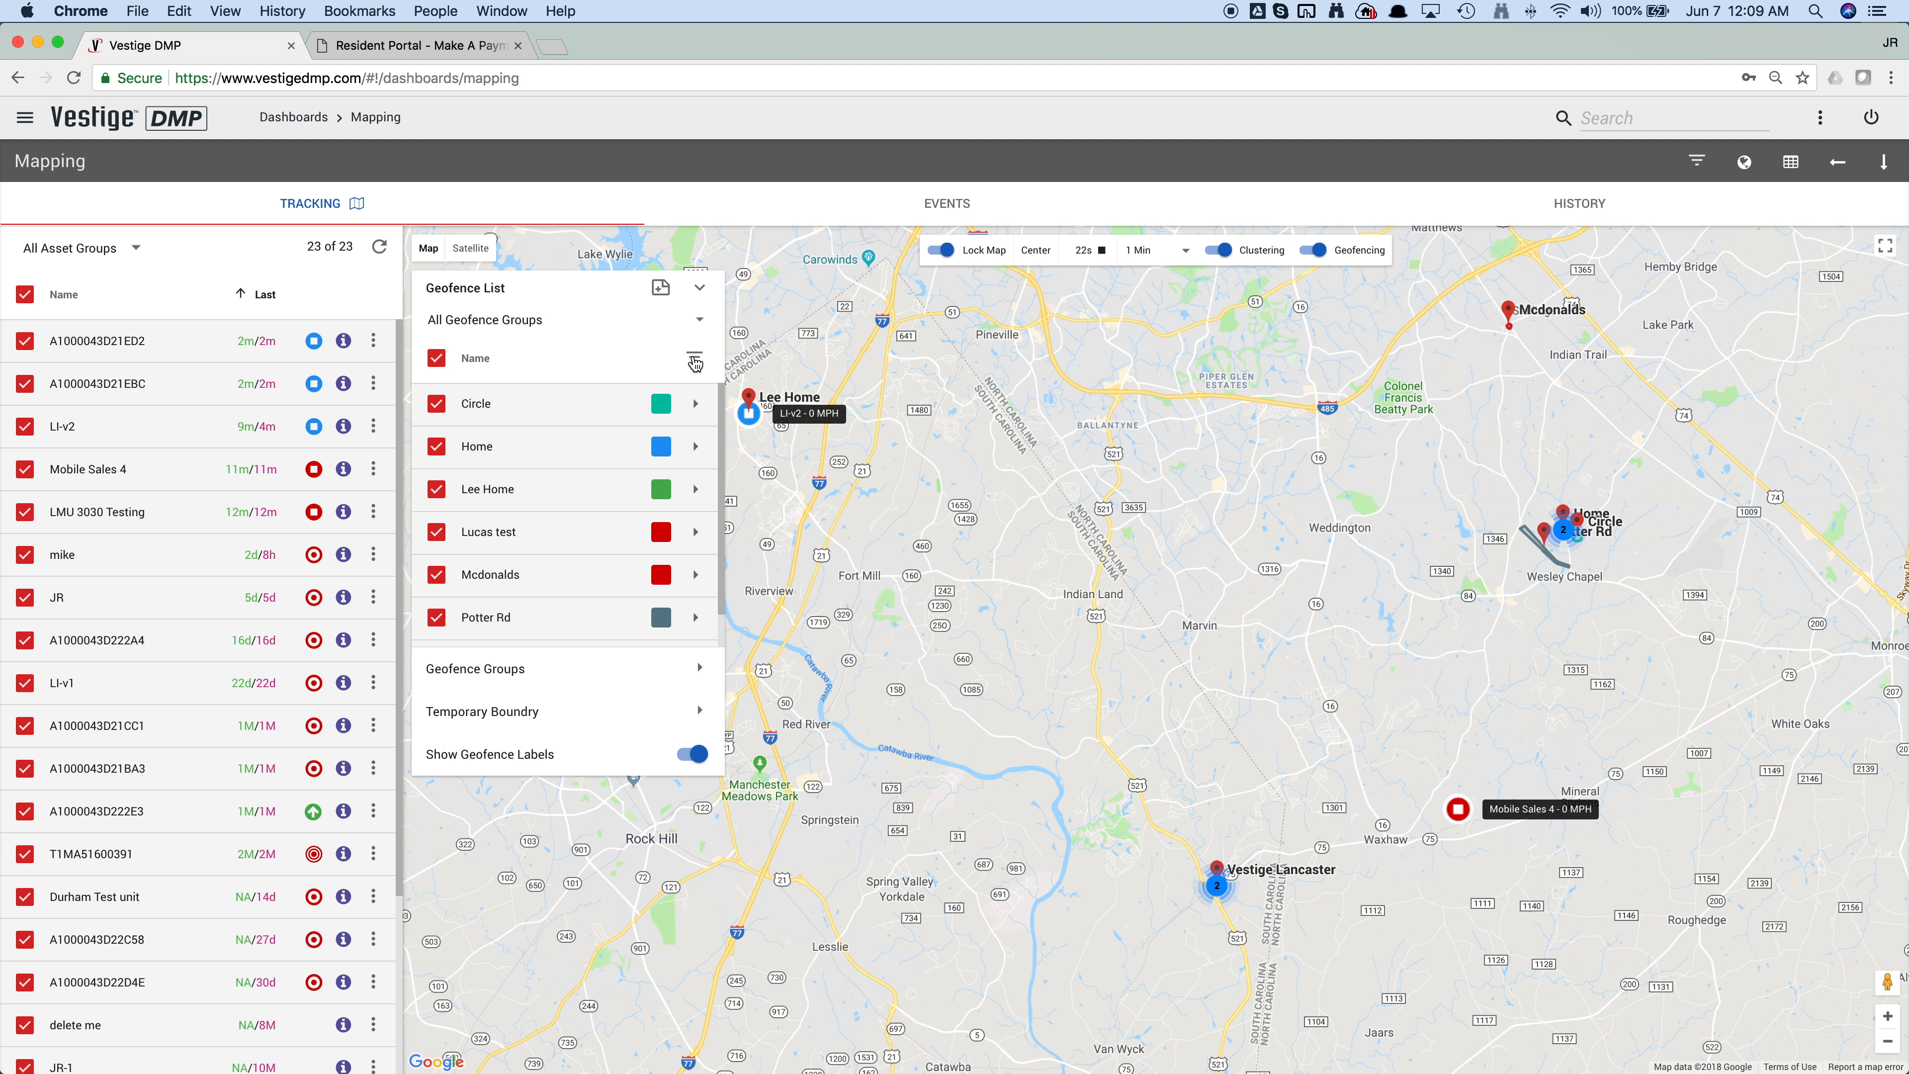
Step: View the Circle, Home, Mcdonalds and Potter Rd geofences on the map one after another
click(591, 408)
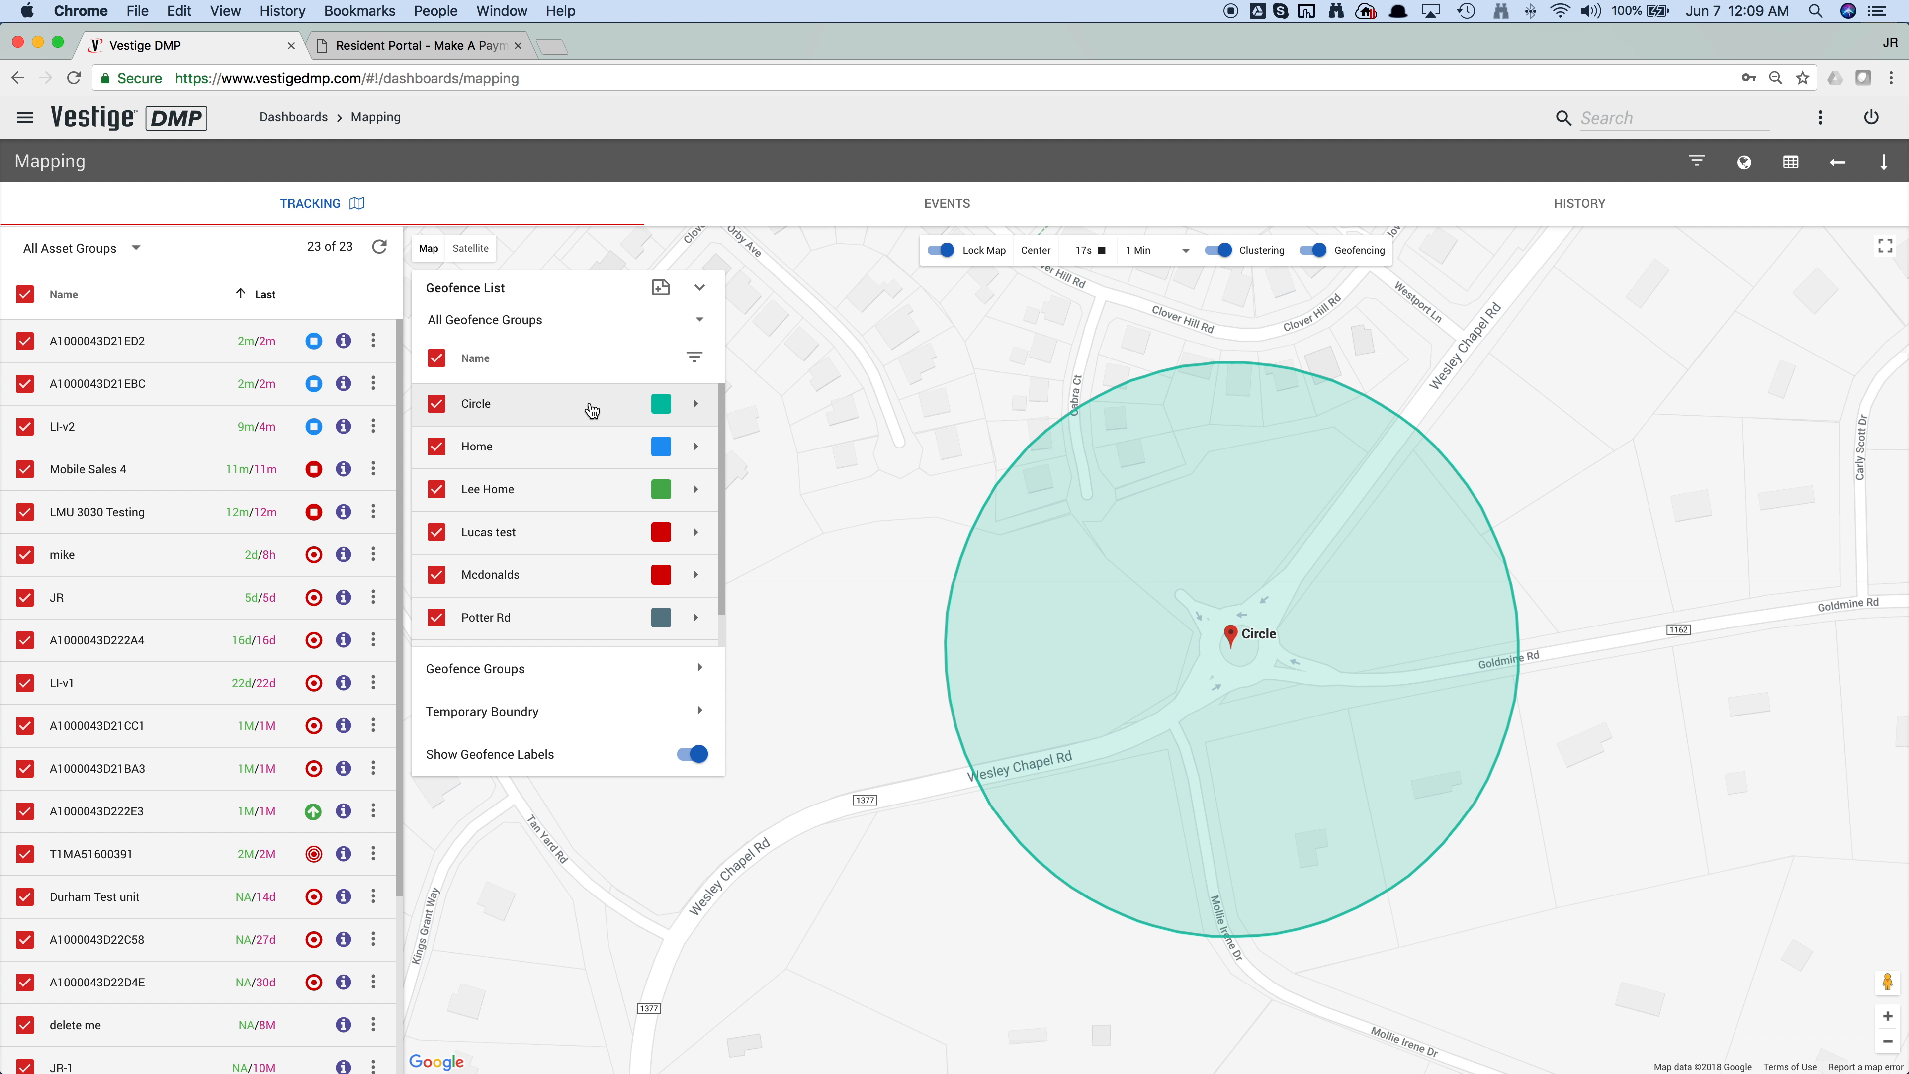
click(580, 458)
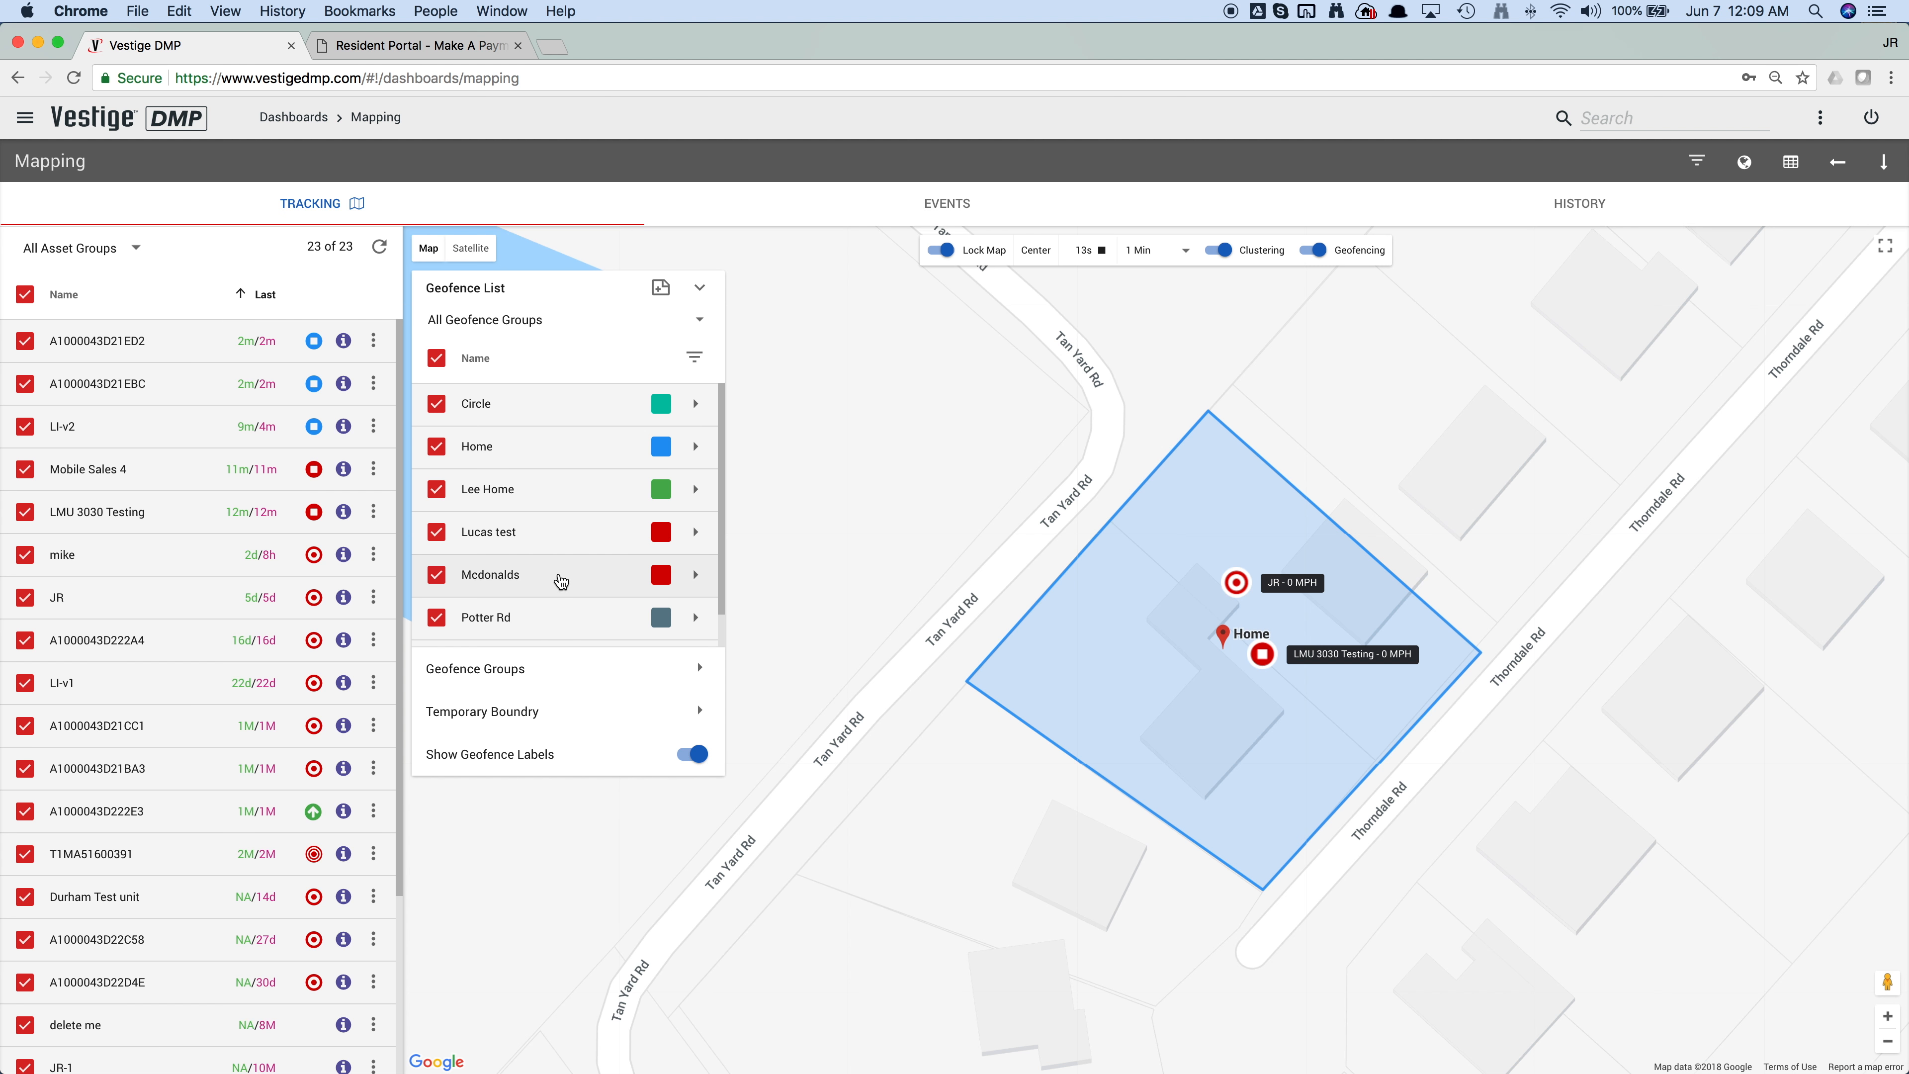
click(561, 580)
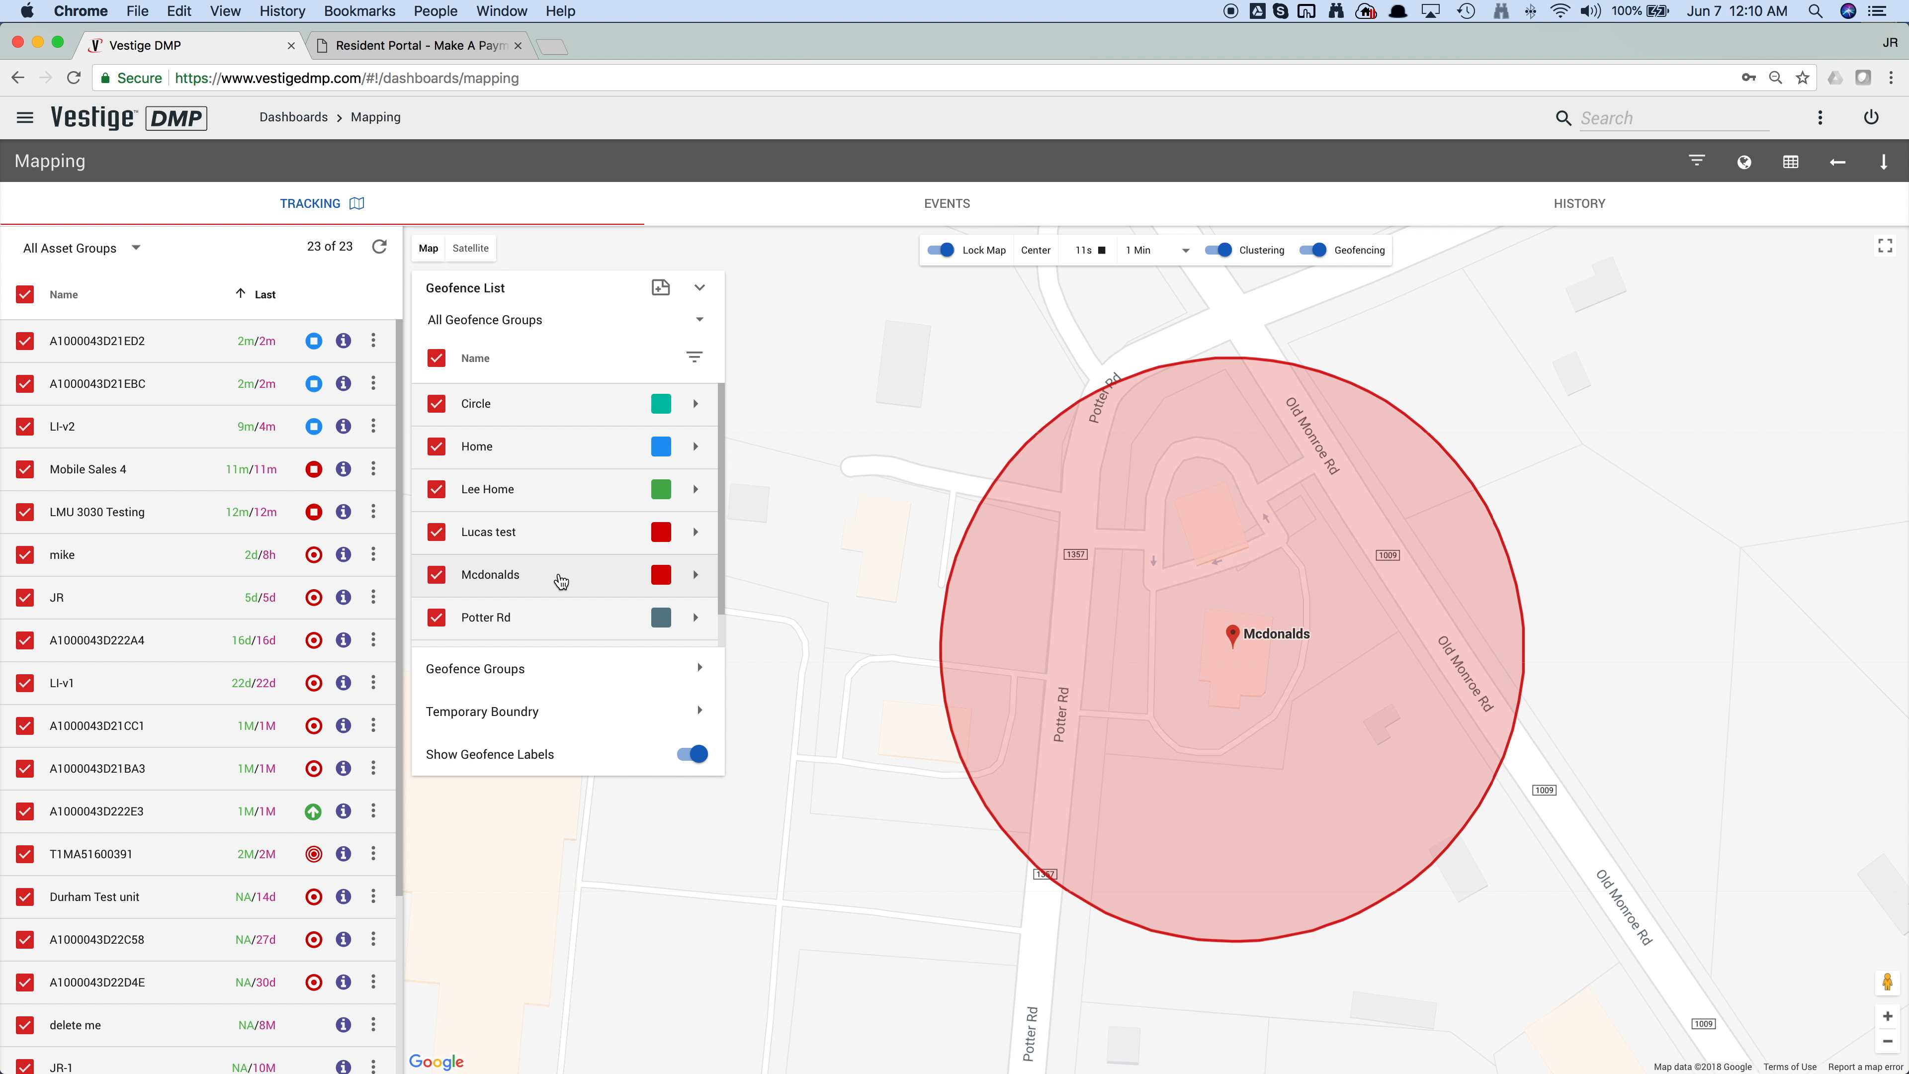
click(557, 621)
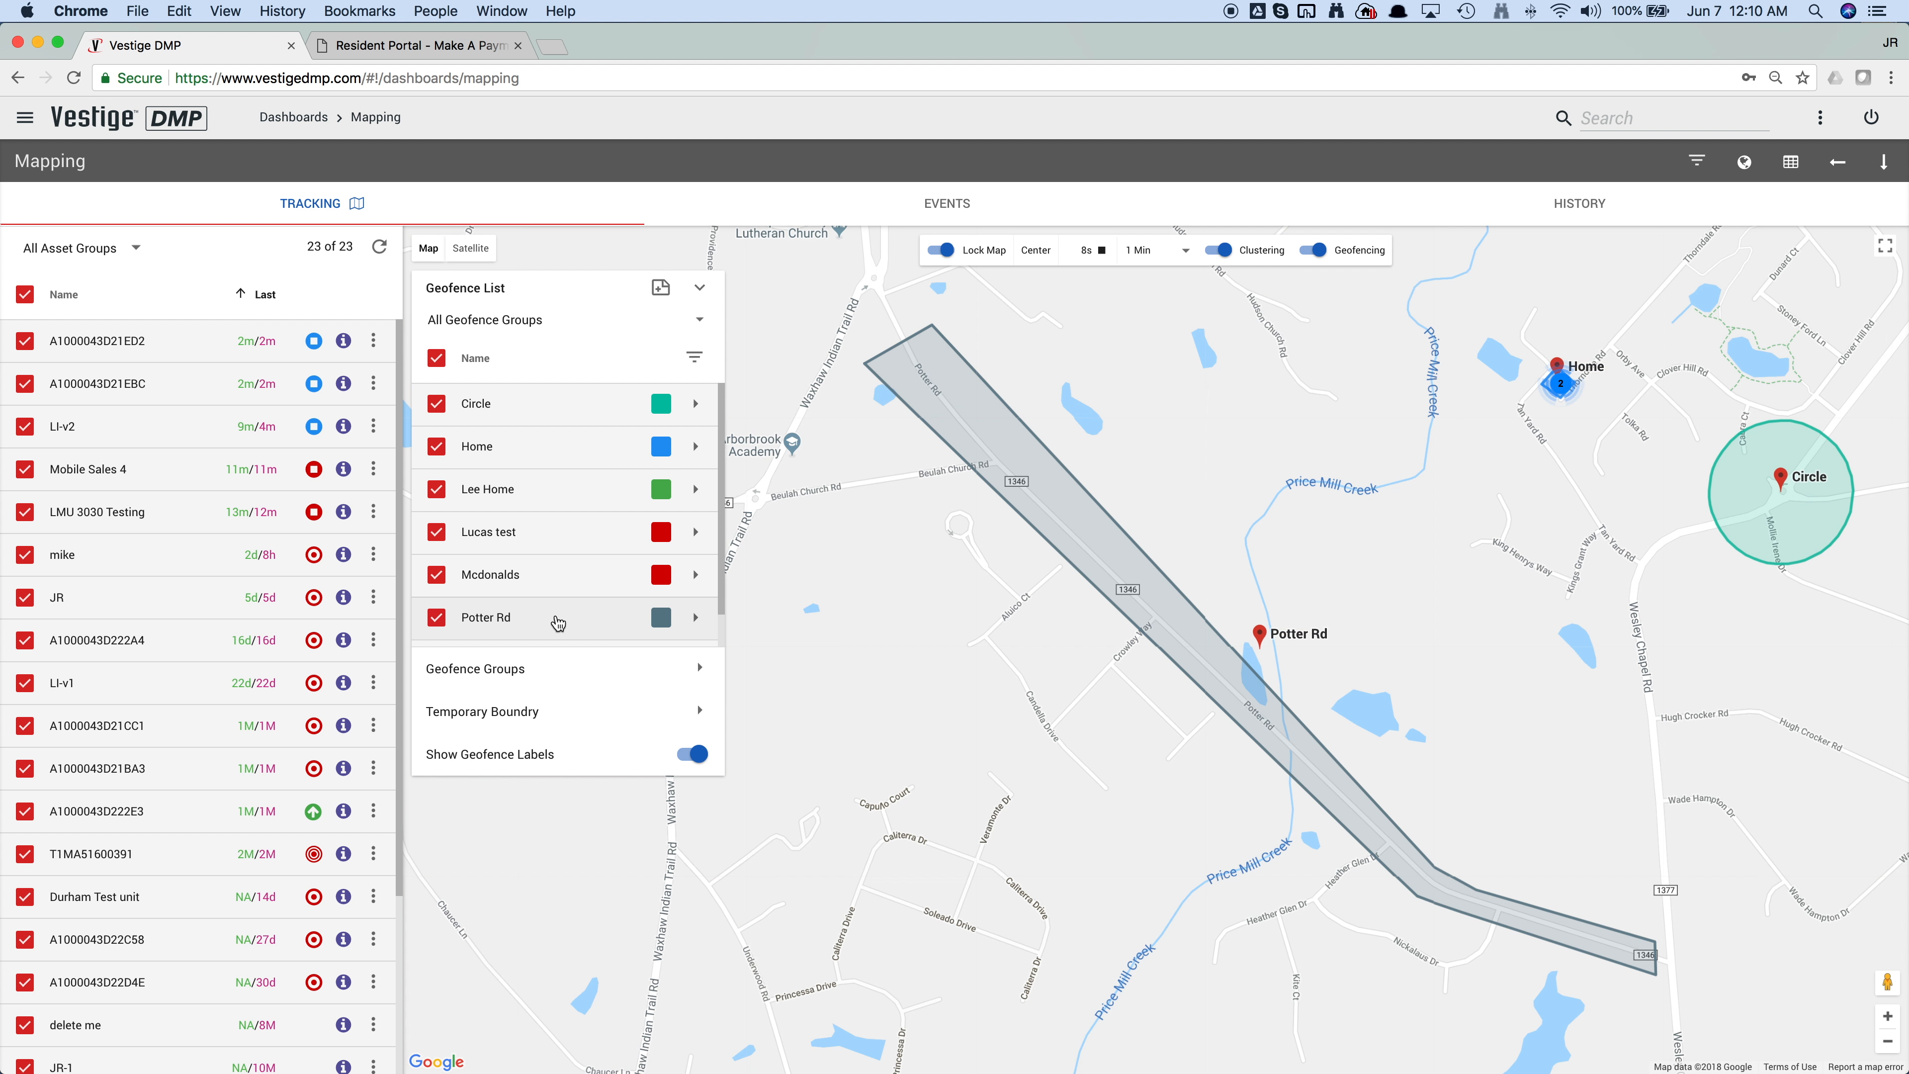
Step: Open the Potter Rd geofence for editing and try stretching its northern end by moving the corner point outward
click(695, 619)
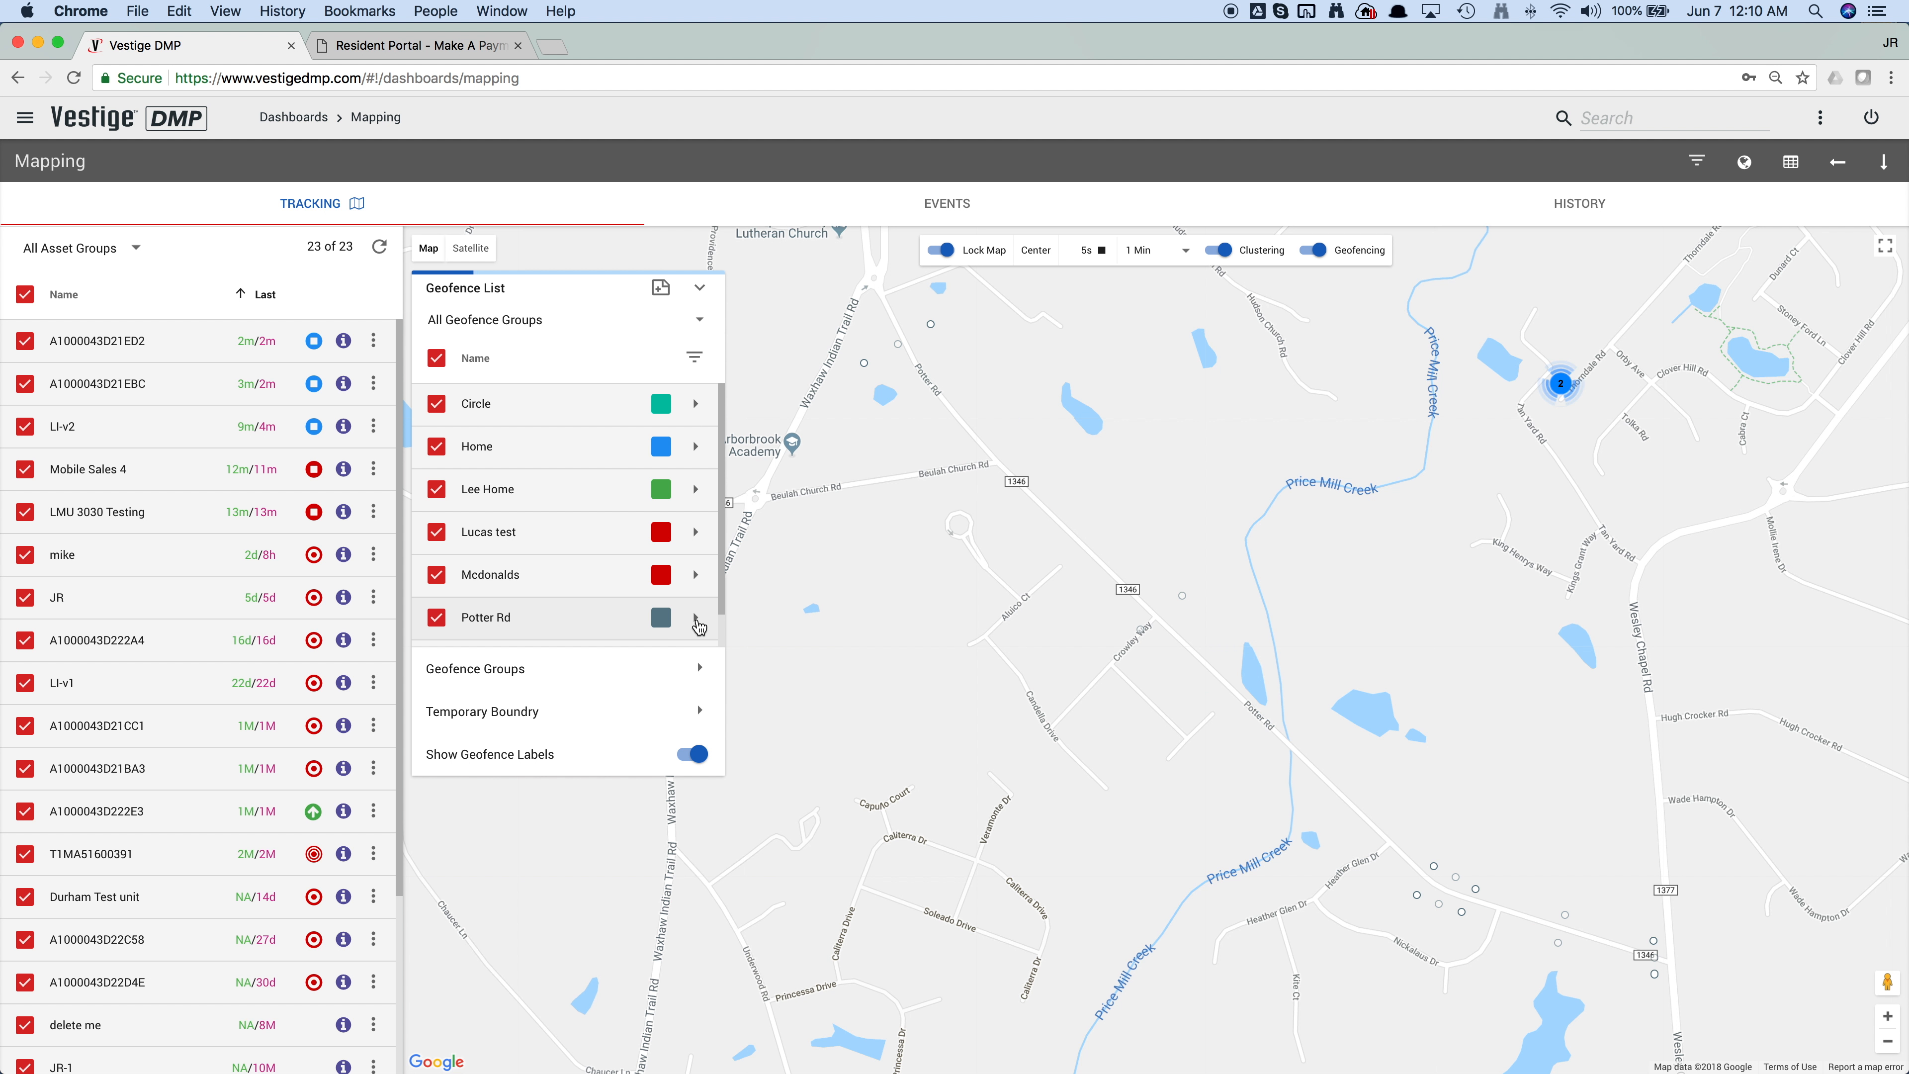
drag(932, 321, 931, 406)
drag(931, 325, 920, 283)
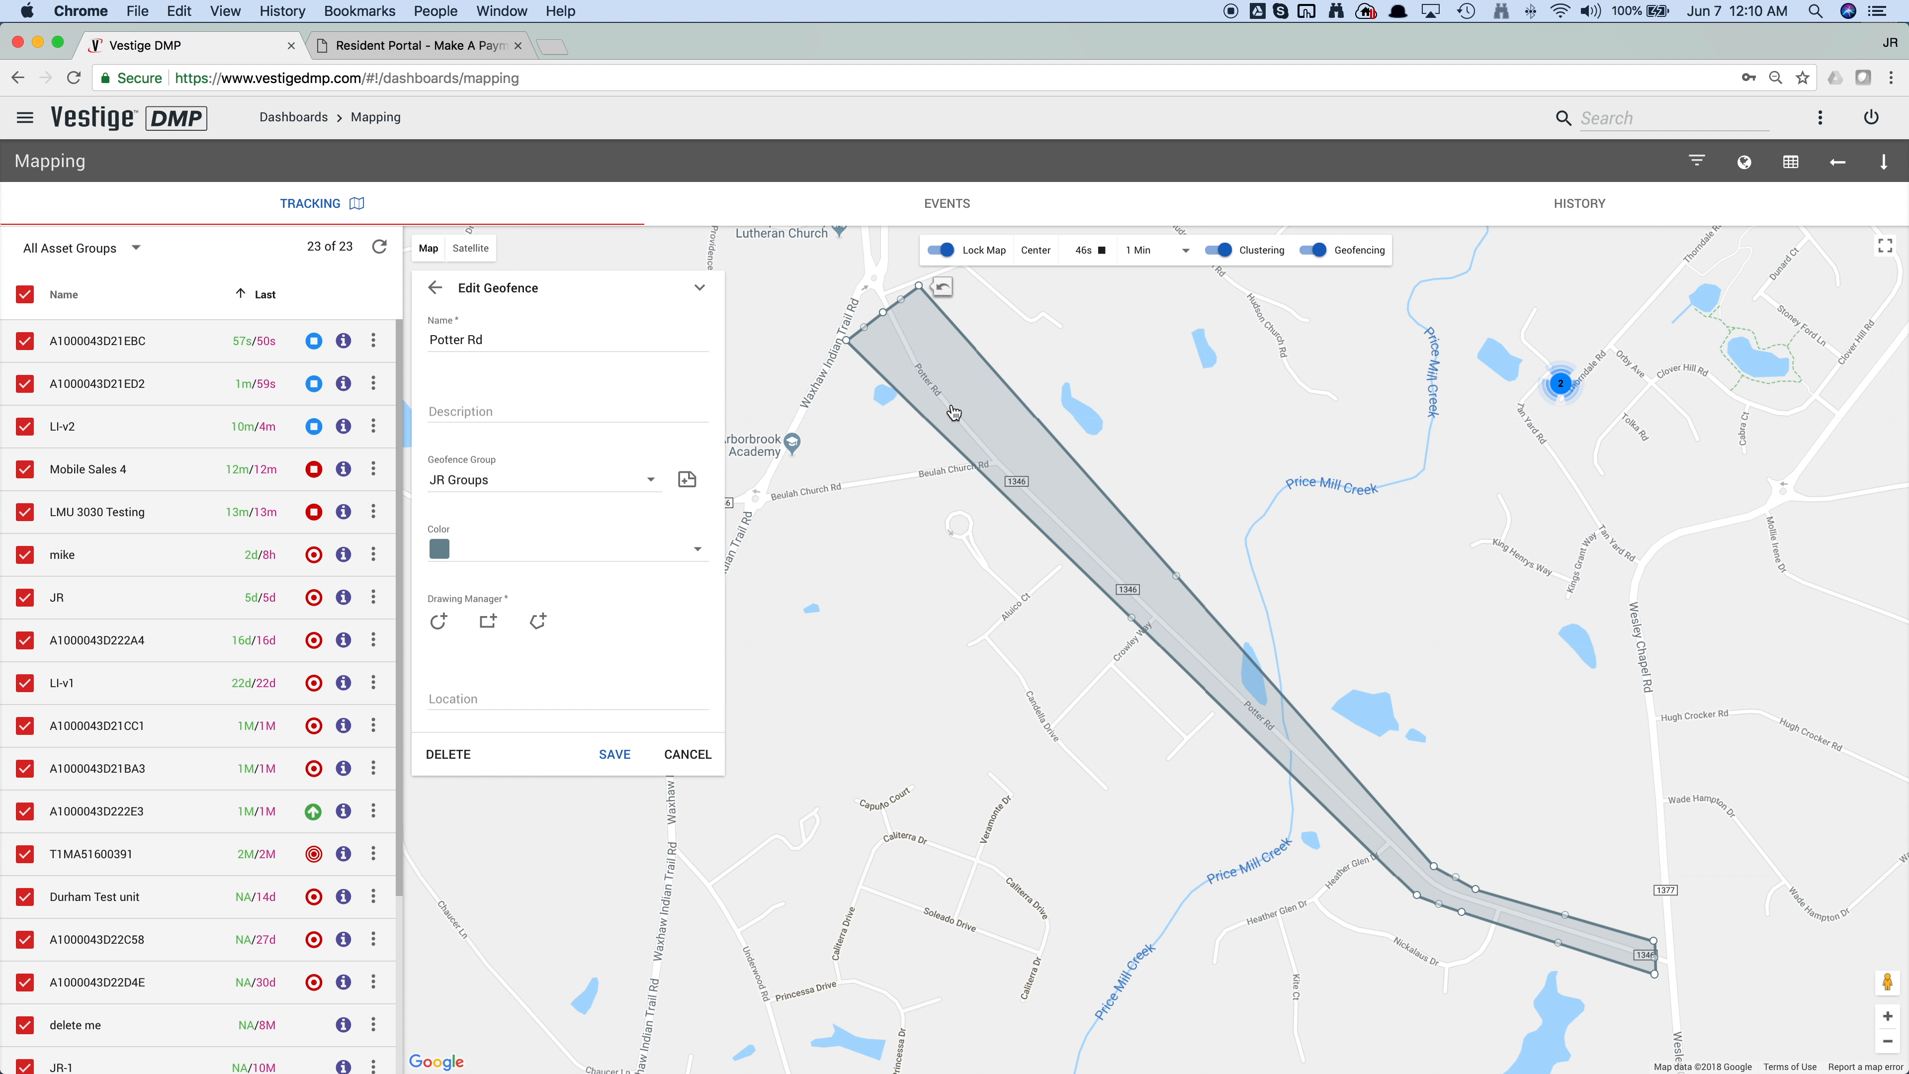
Step: Try orange as the Potter Rd geofence's color and discard the edits
click(500, 550)
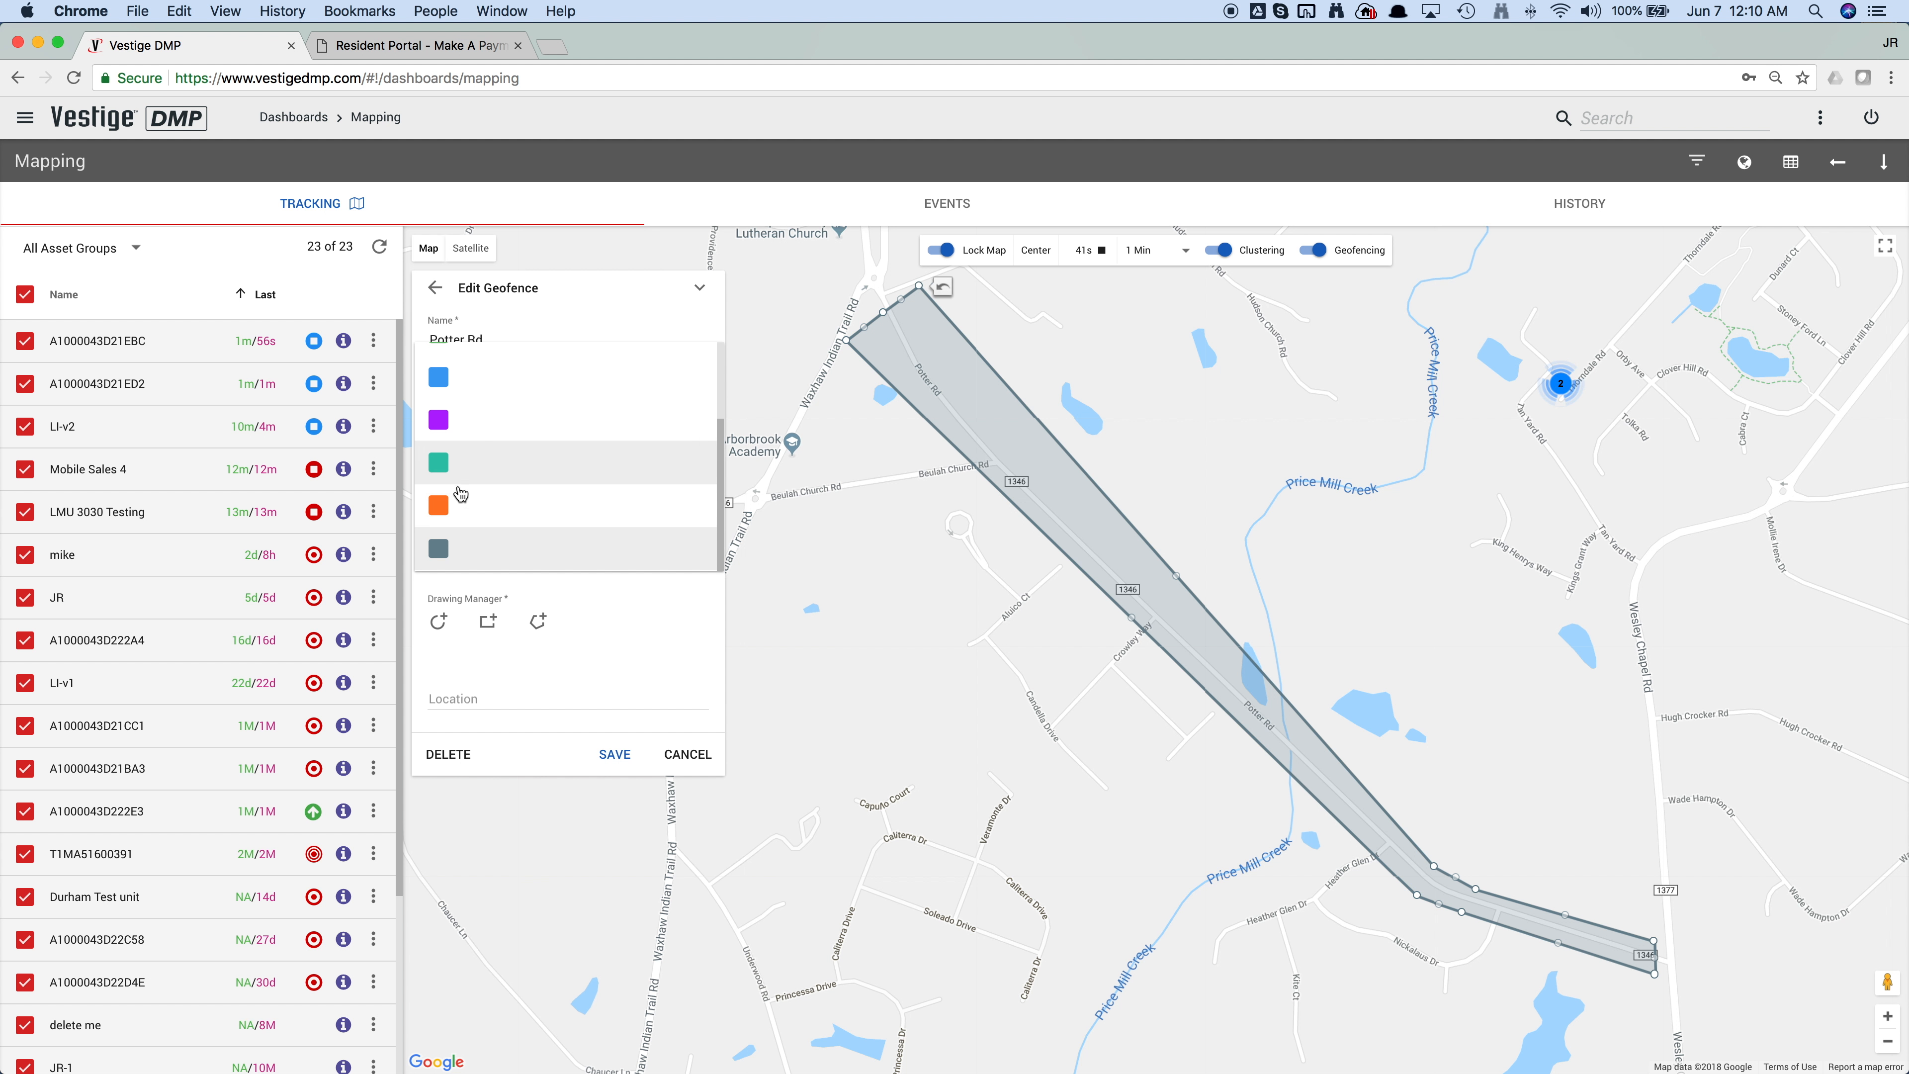
click(460, 511)
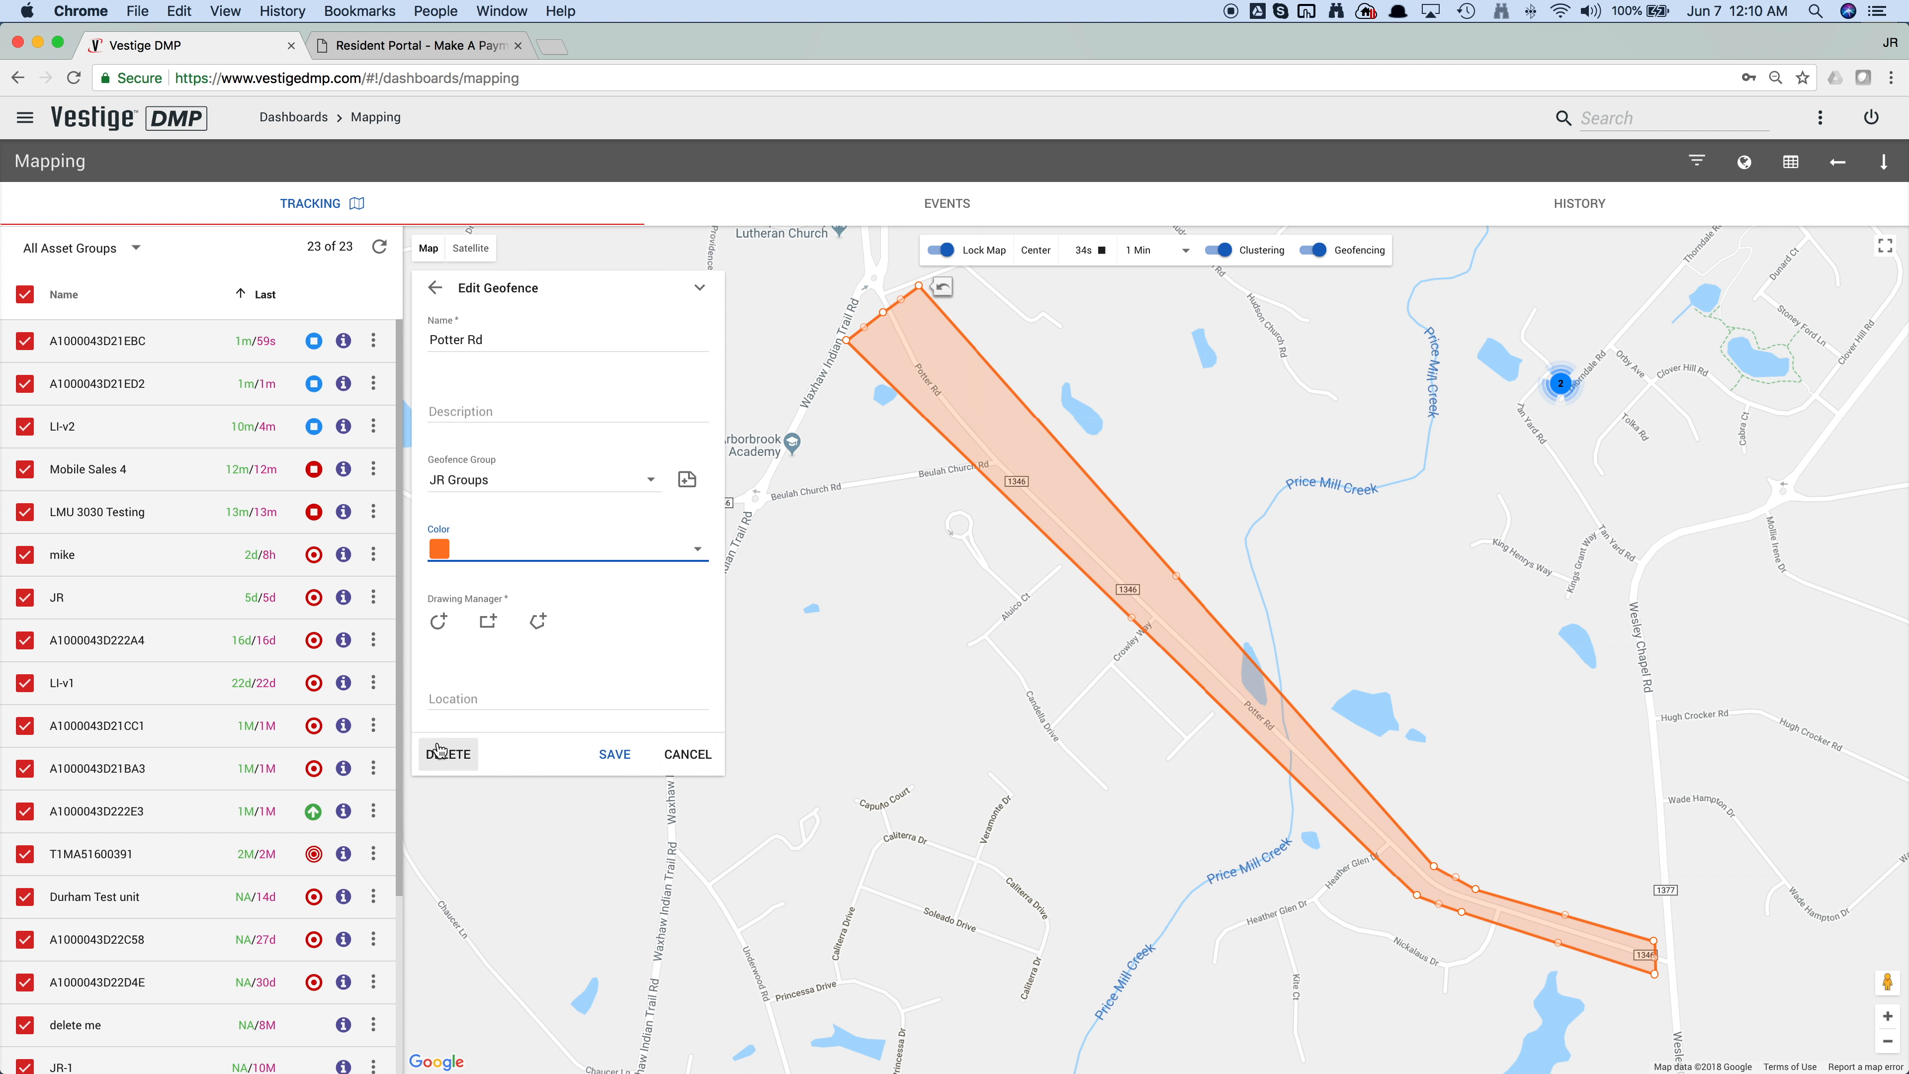
click(687, 754)
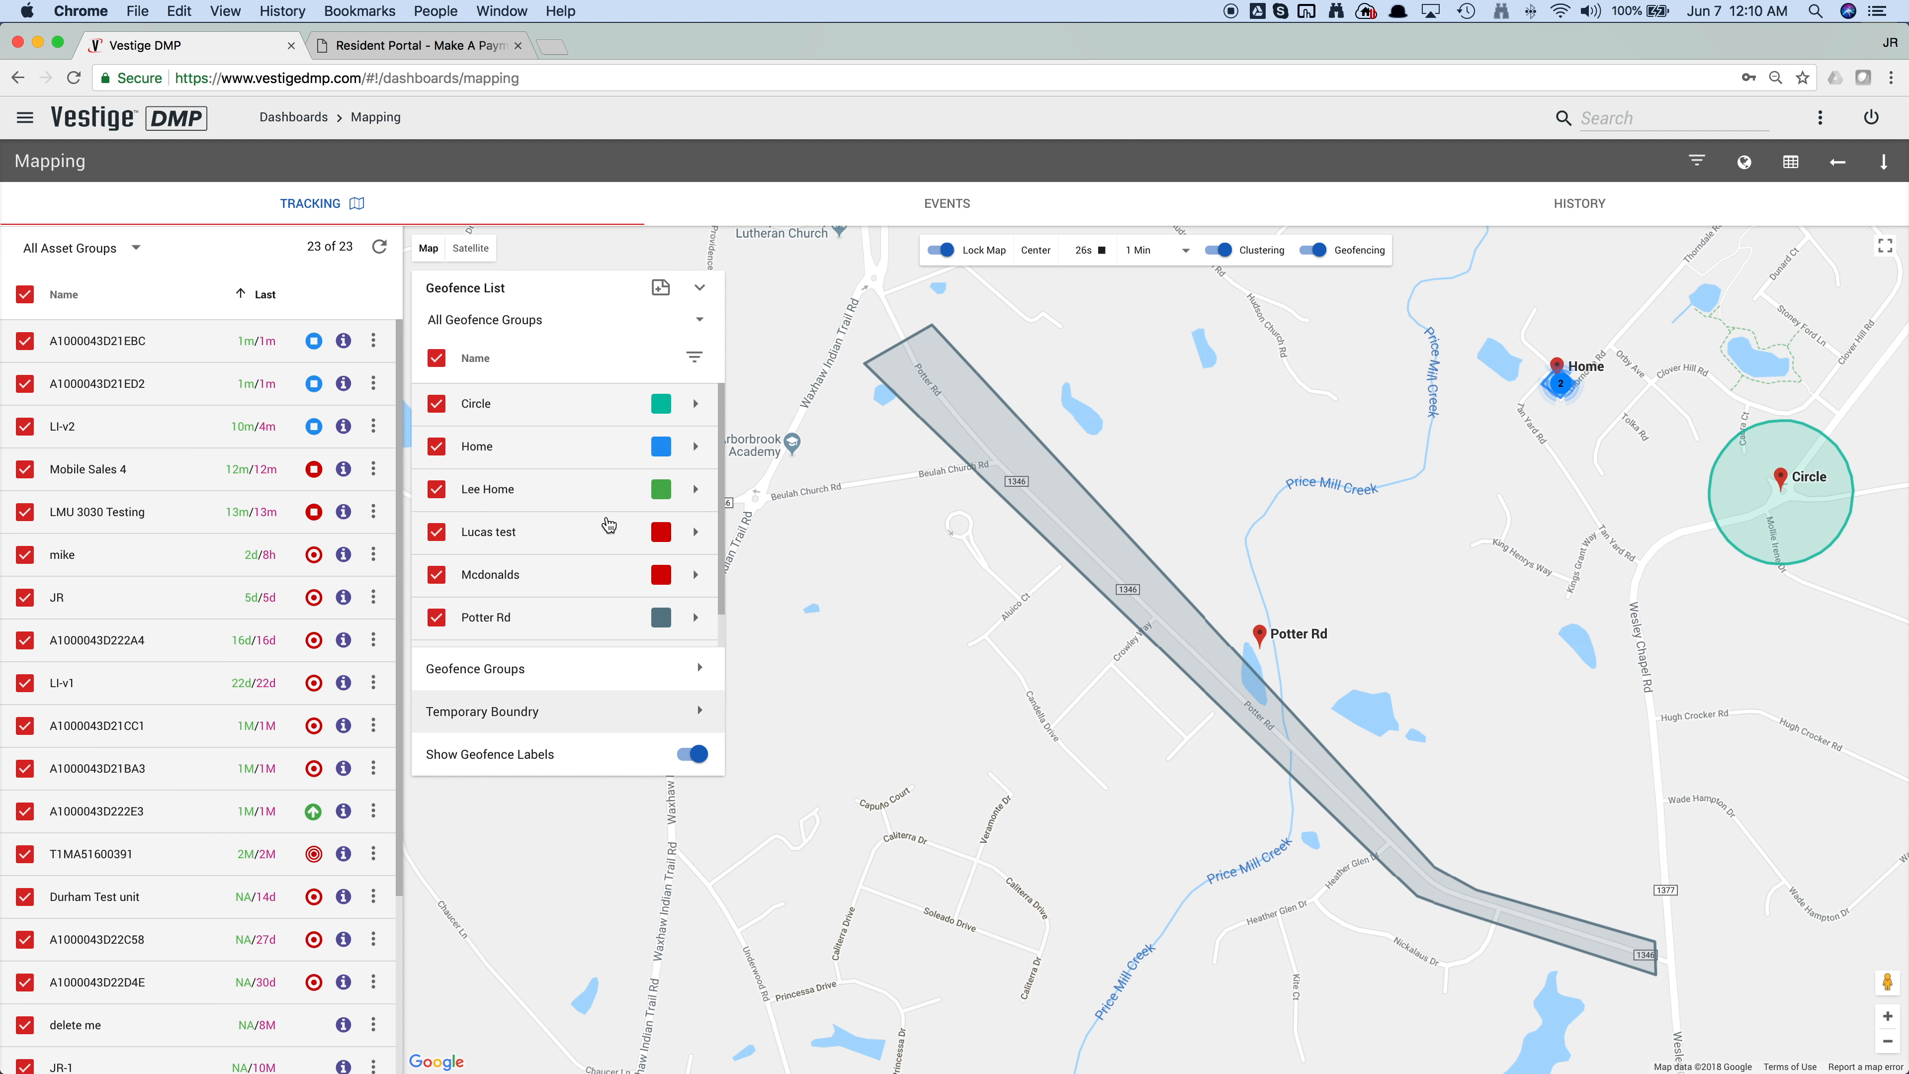
Step: Start a new geofence in the area around Maple Grove Baptist Church, with the map shown as satellite imagery
drag(1024, 599, 1624, 636)
mouse_move(1267, 756)
mouse_down()
mouse_move(1642, 867)
mouse_move(1335, 743)
mouse_move(1518, 691)
mouse_up()
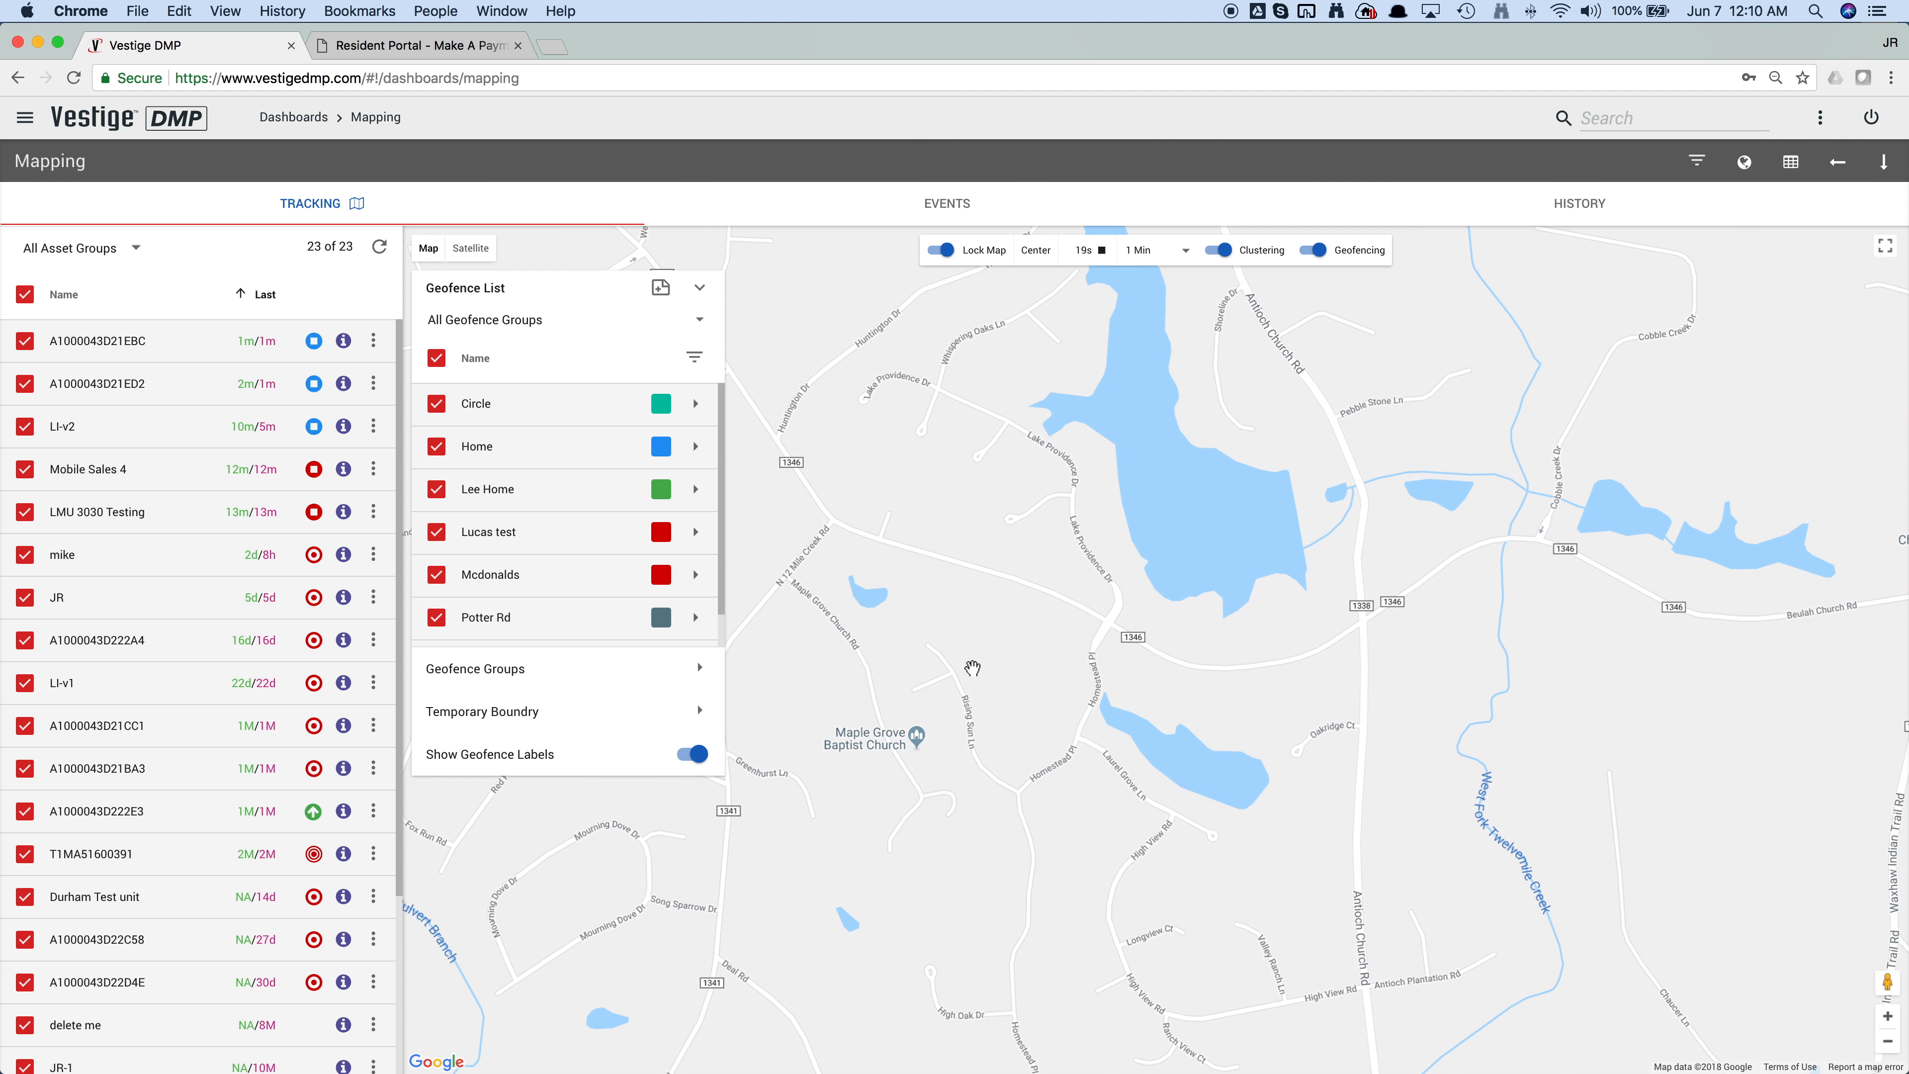
drag(1023, 655, 1152, 679)
click(661, 286)
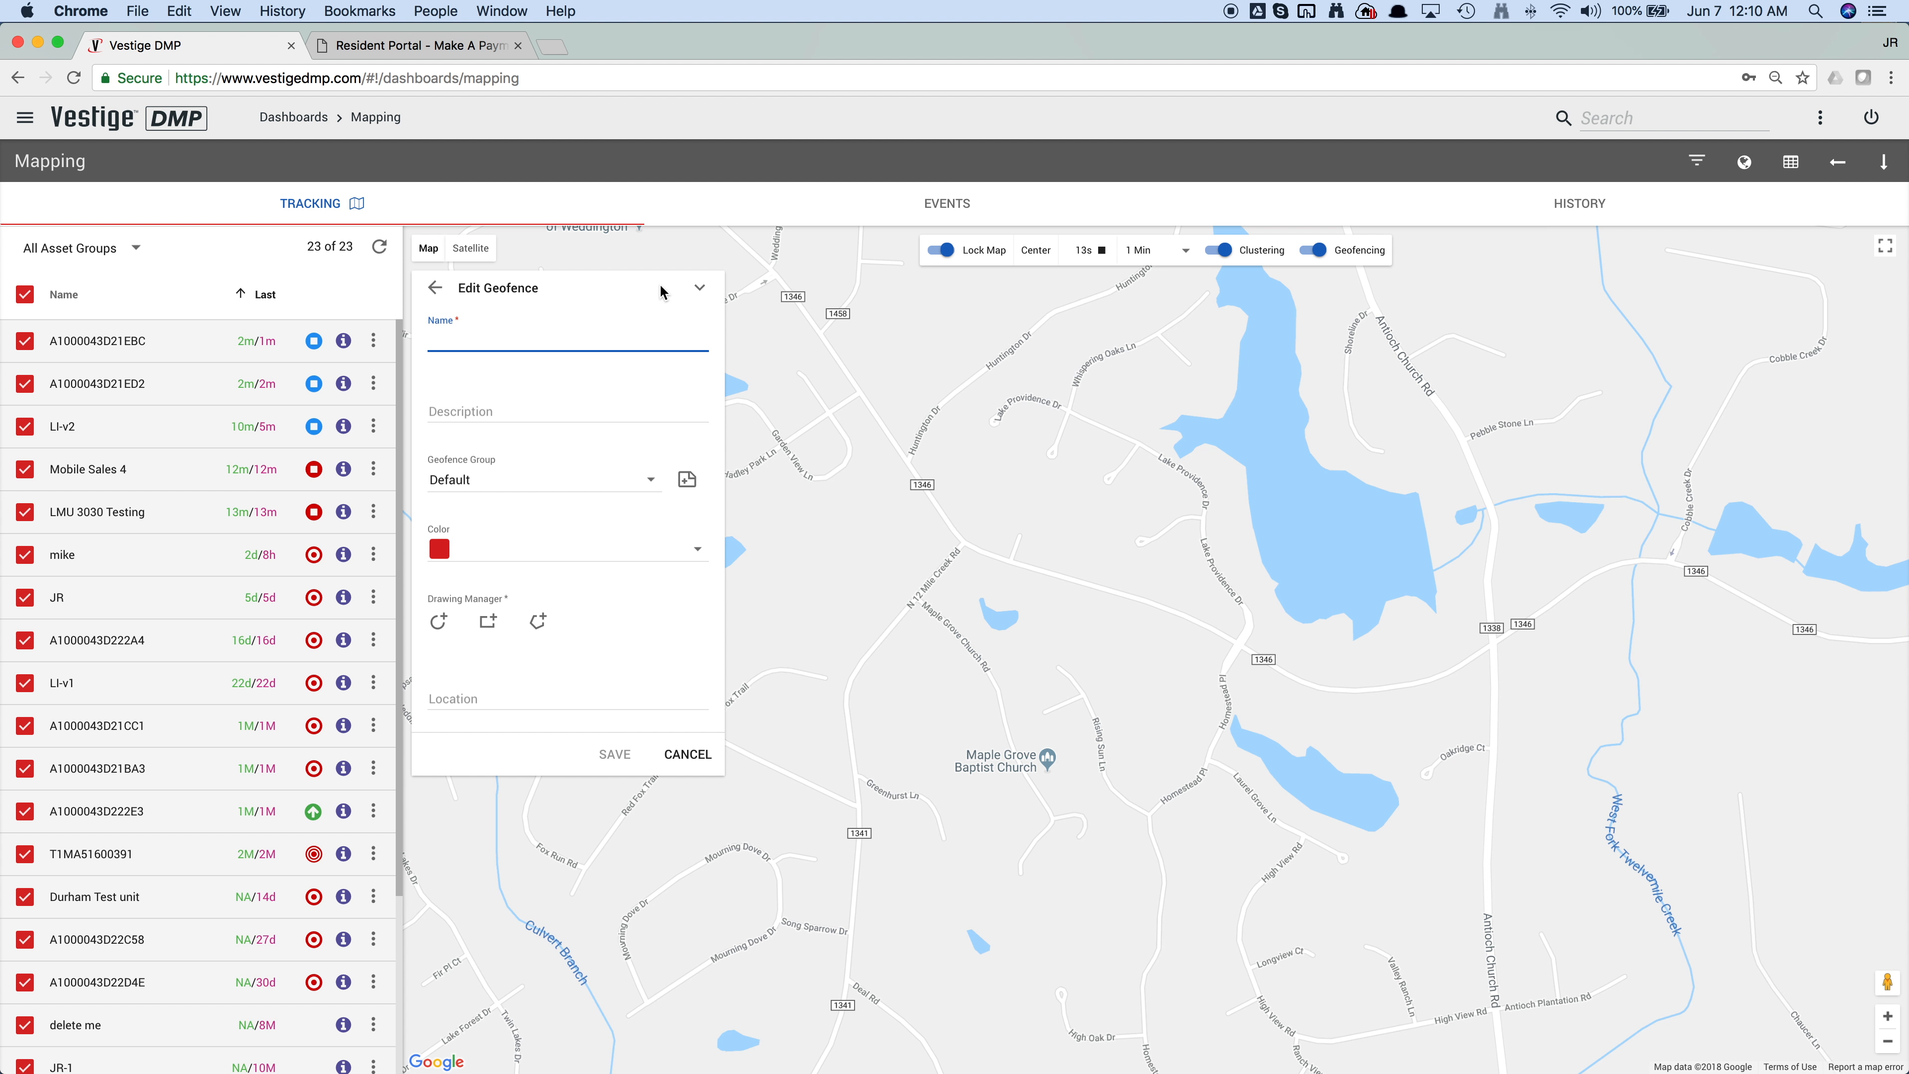
click(466, 250)
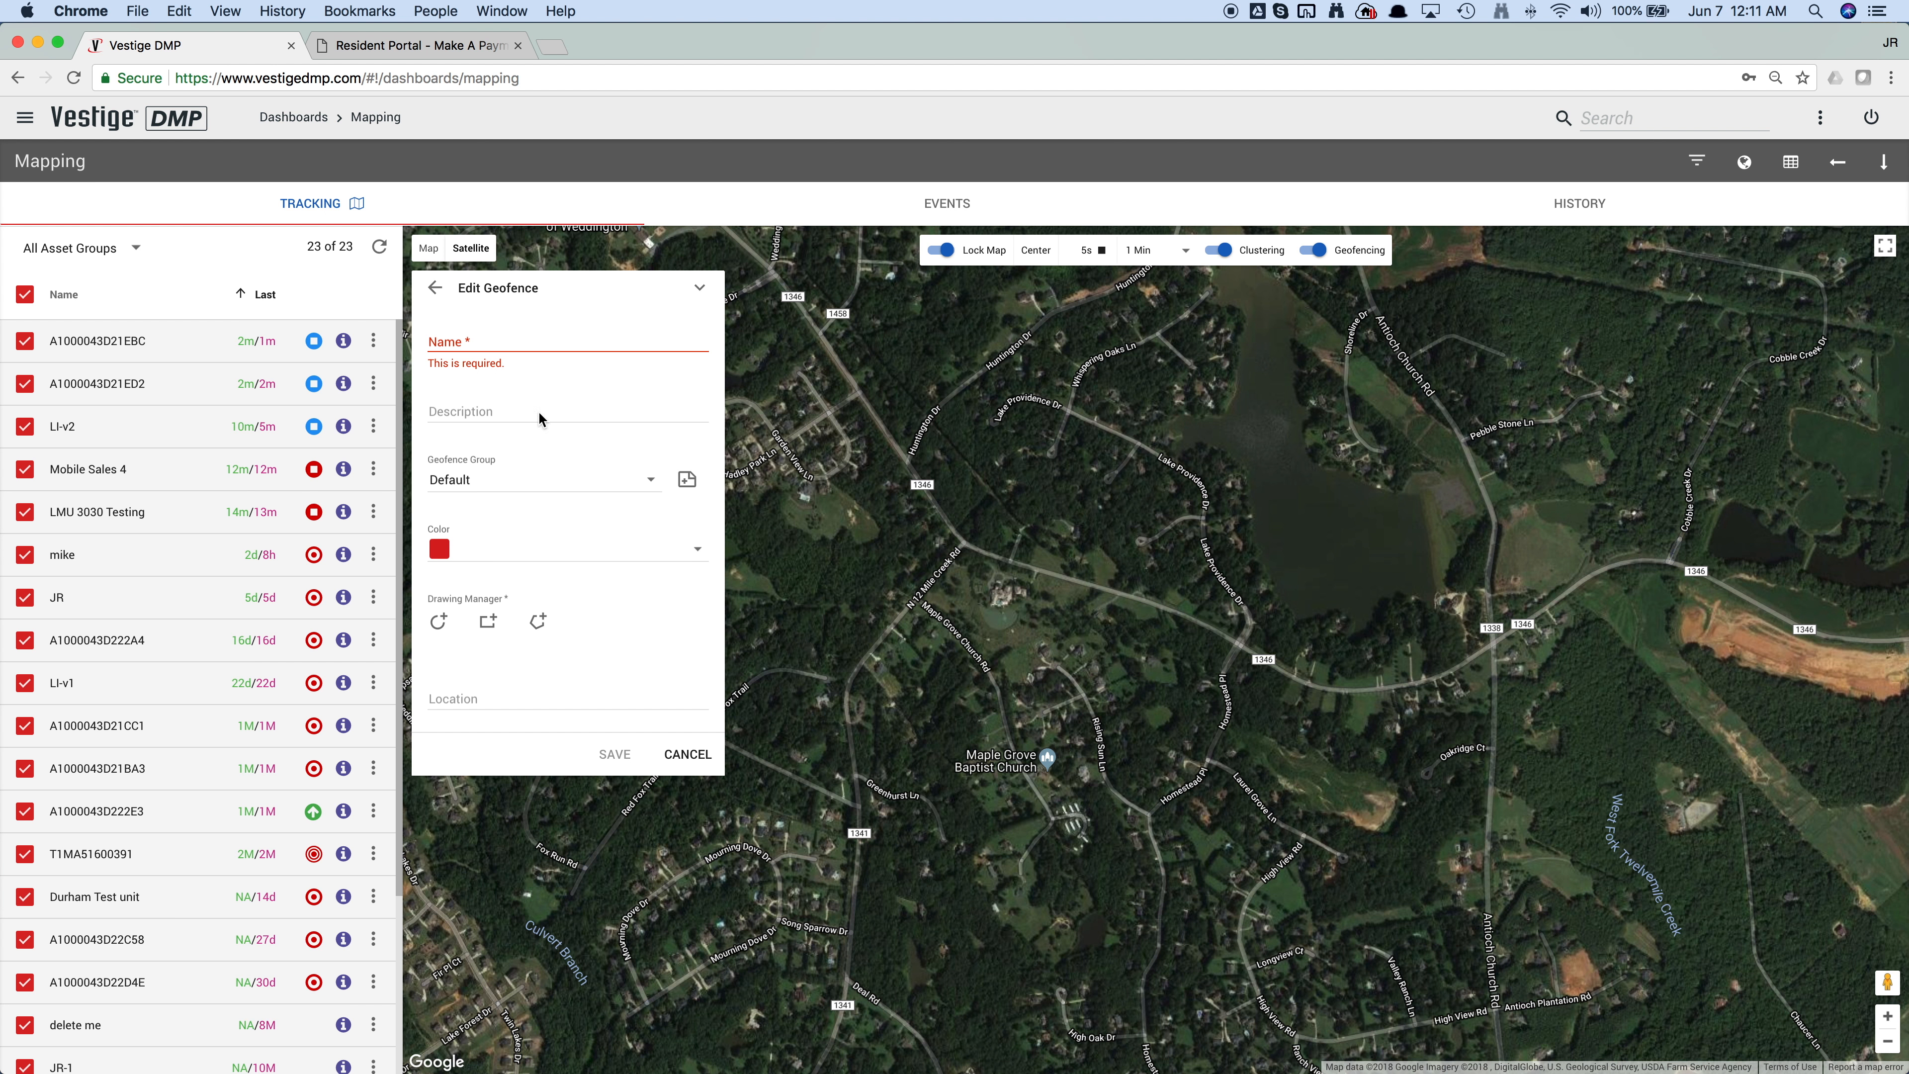
Step: Name the geofence "New Geofence" and set its color to orange
click(494, 329)
text(New Geofence)
click(539, 410)
click(551, 369)
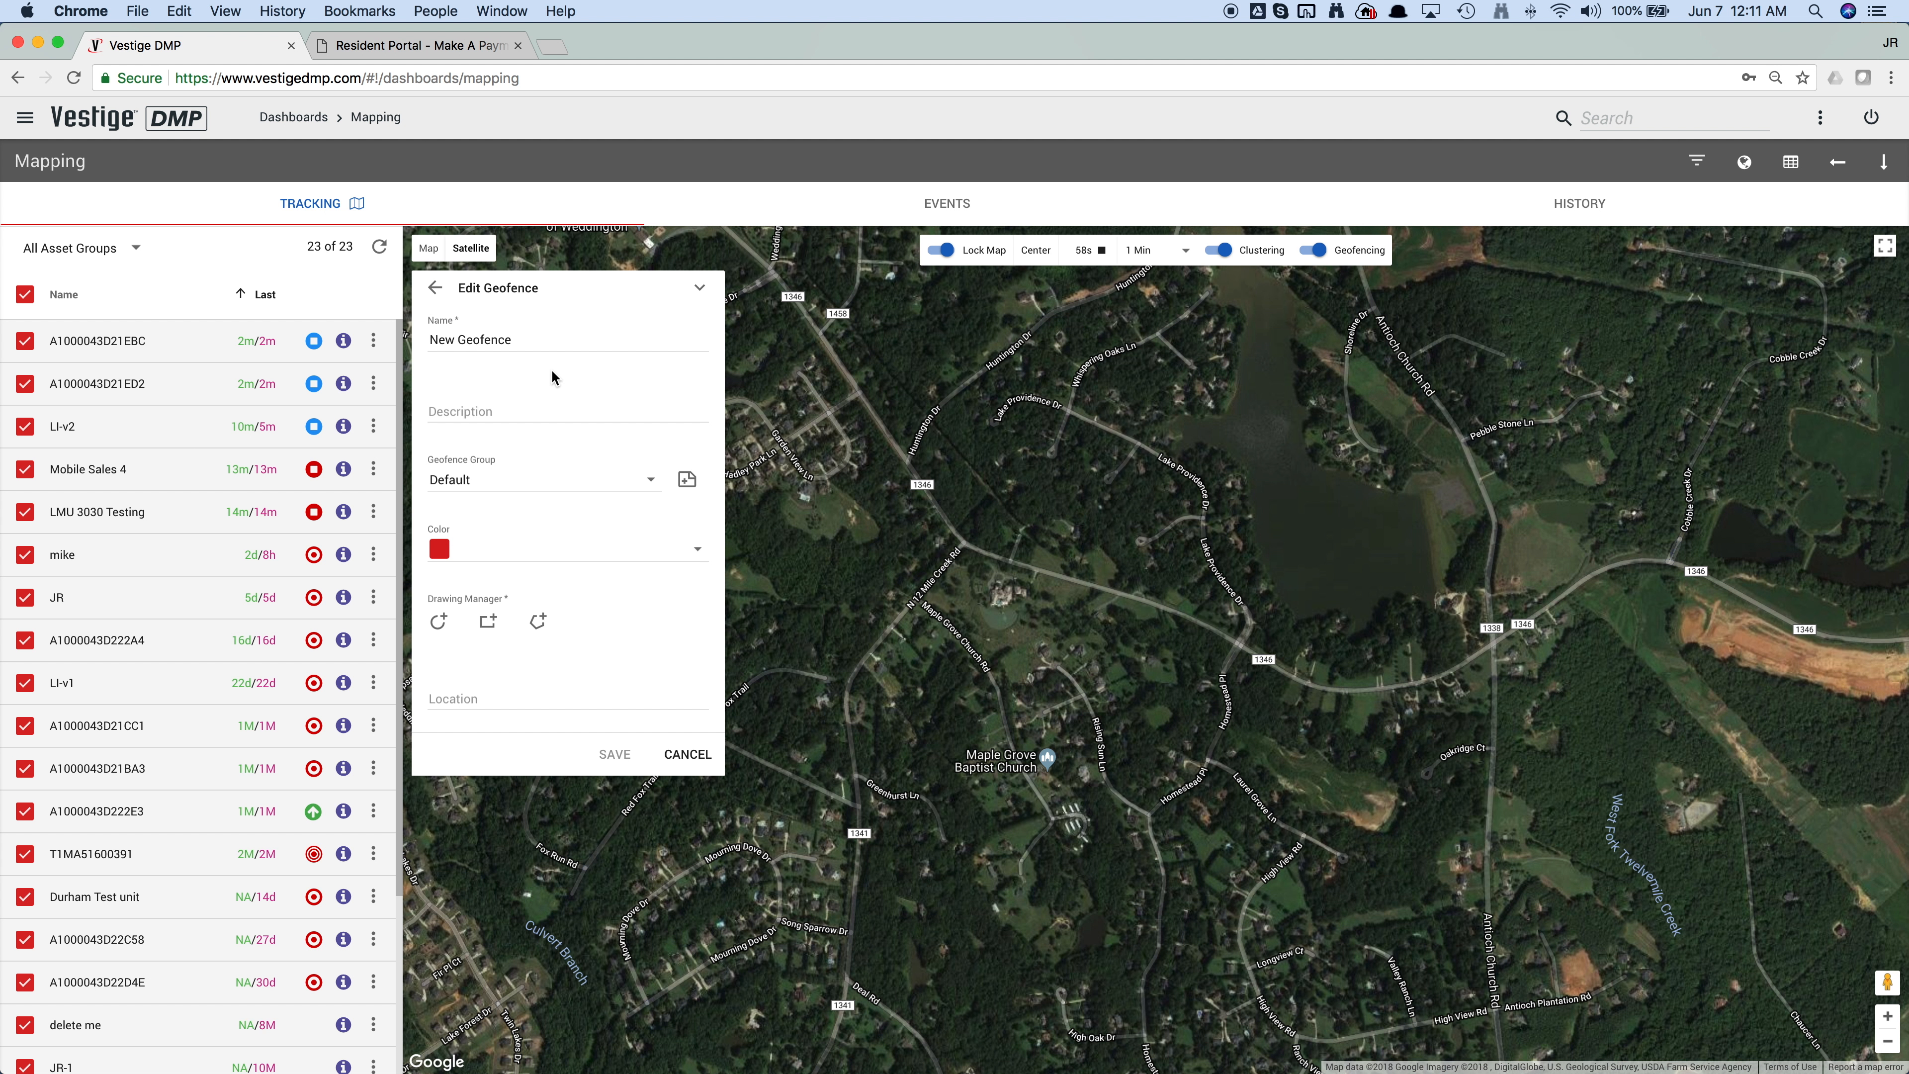
click(528, 555)
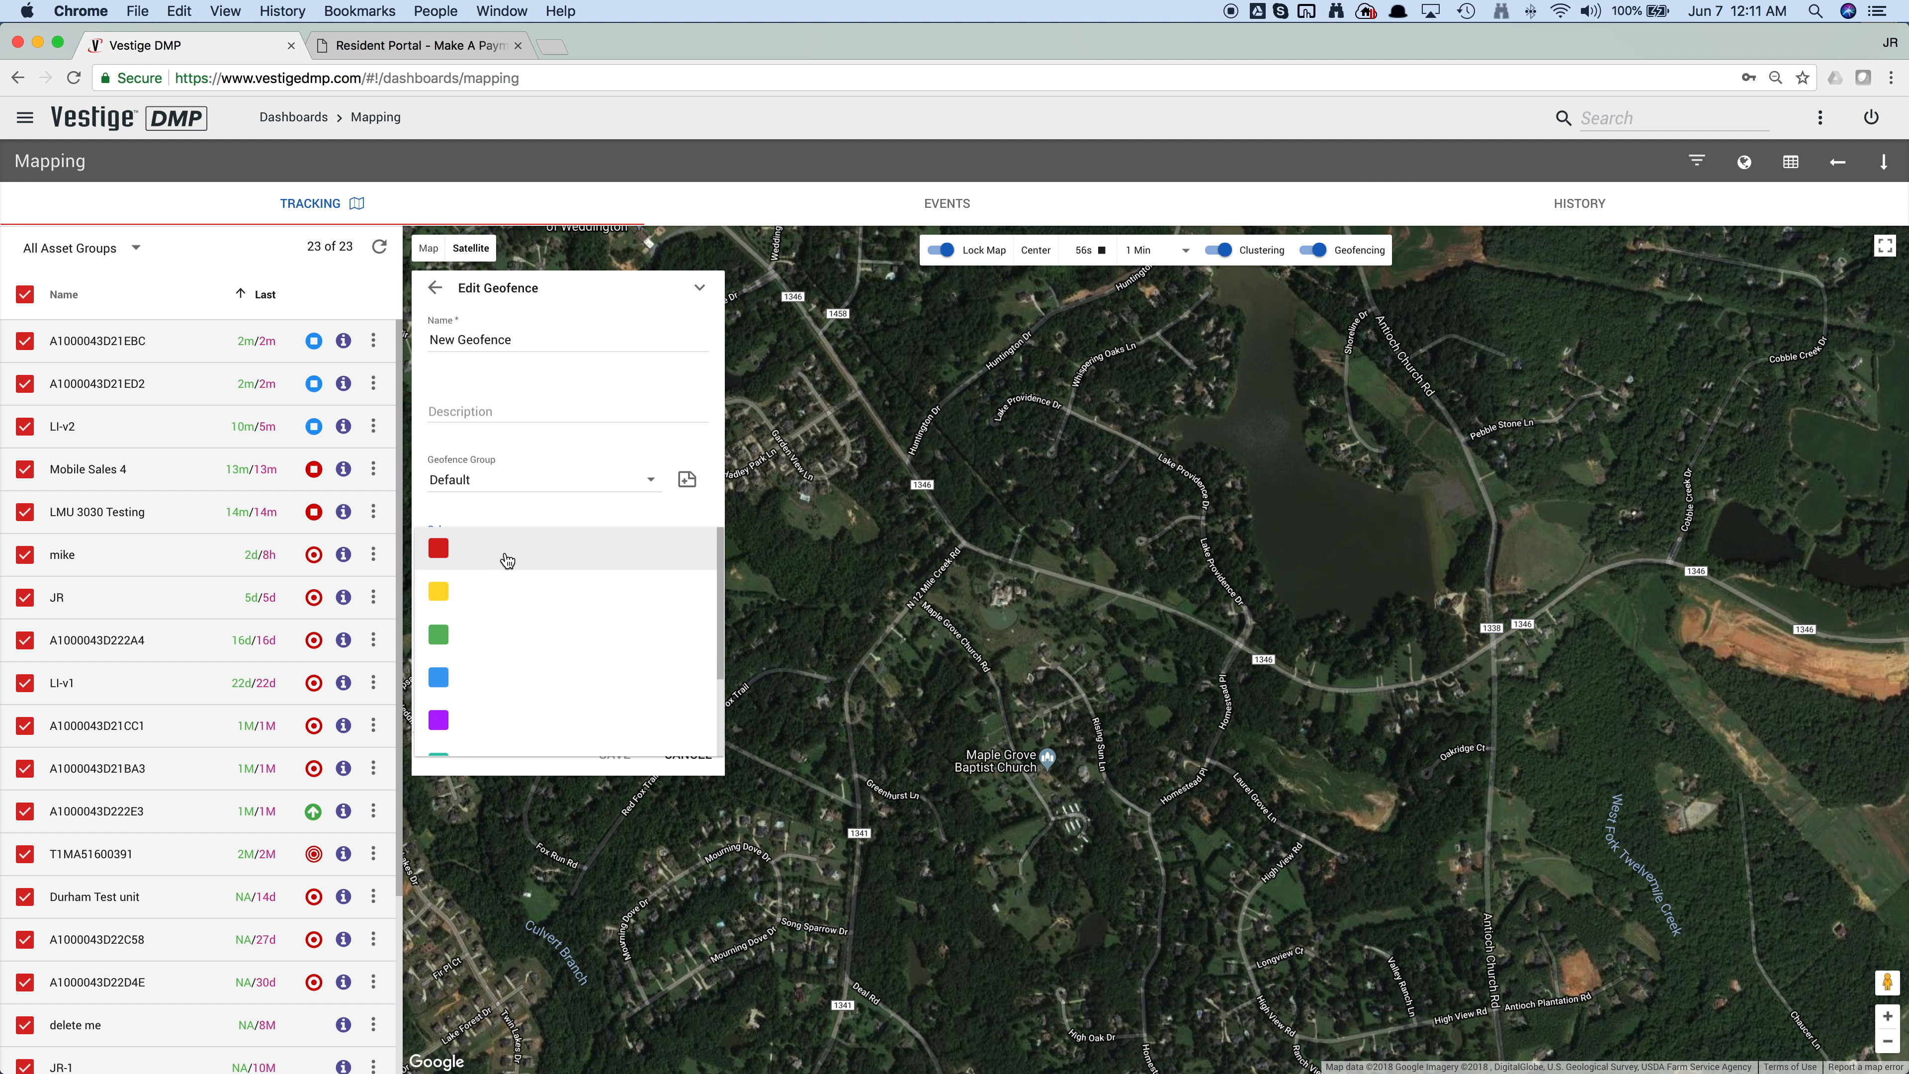
scroll(490, 673, down, 2)
click(446, 691)
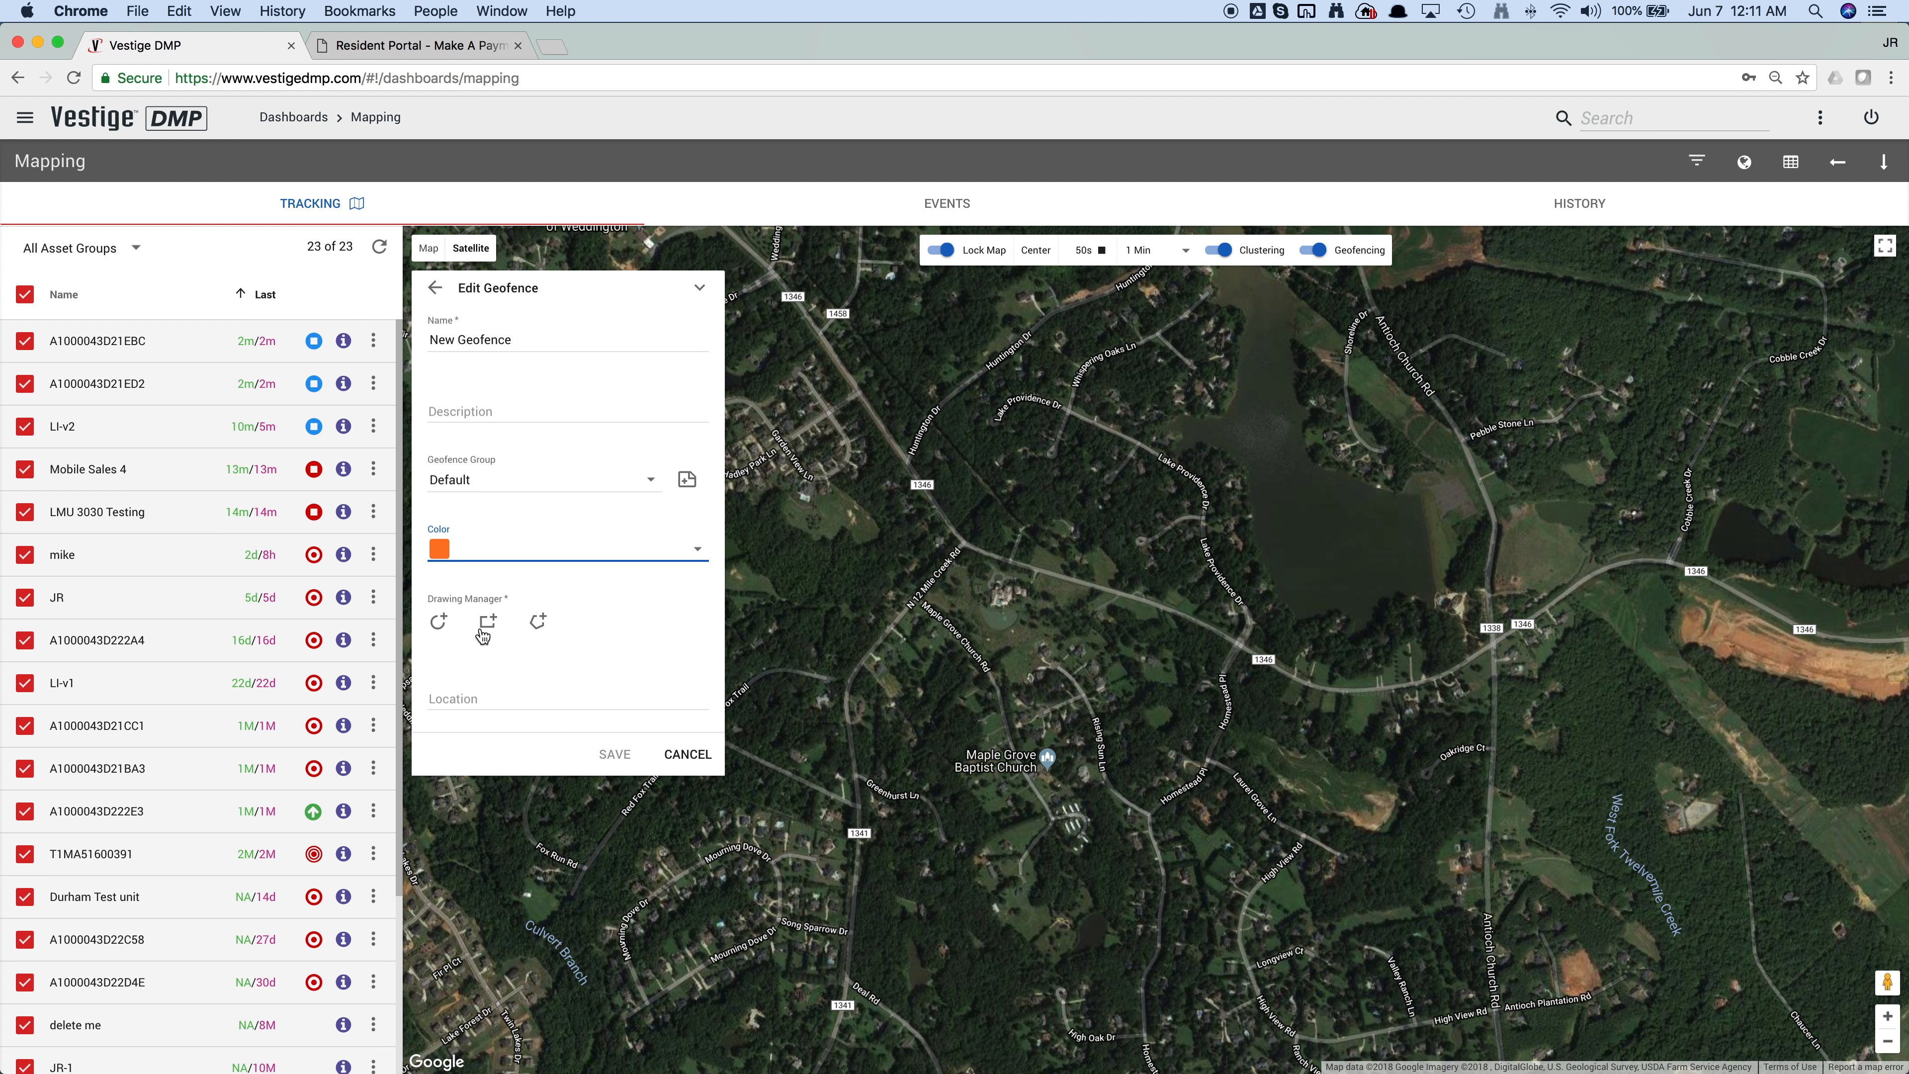
Step: Draw a circular geofence over the road junction north of Maple Grove Baptist Church, where N 12 Mile Creek Rd meets road 1346
click(441, 633)
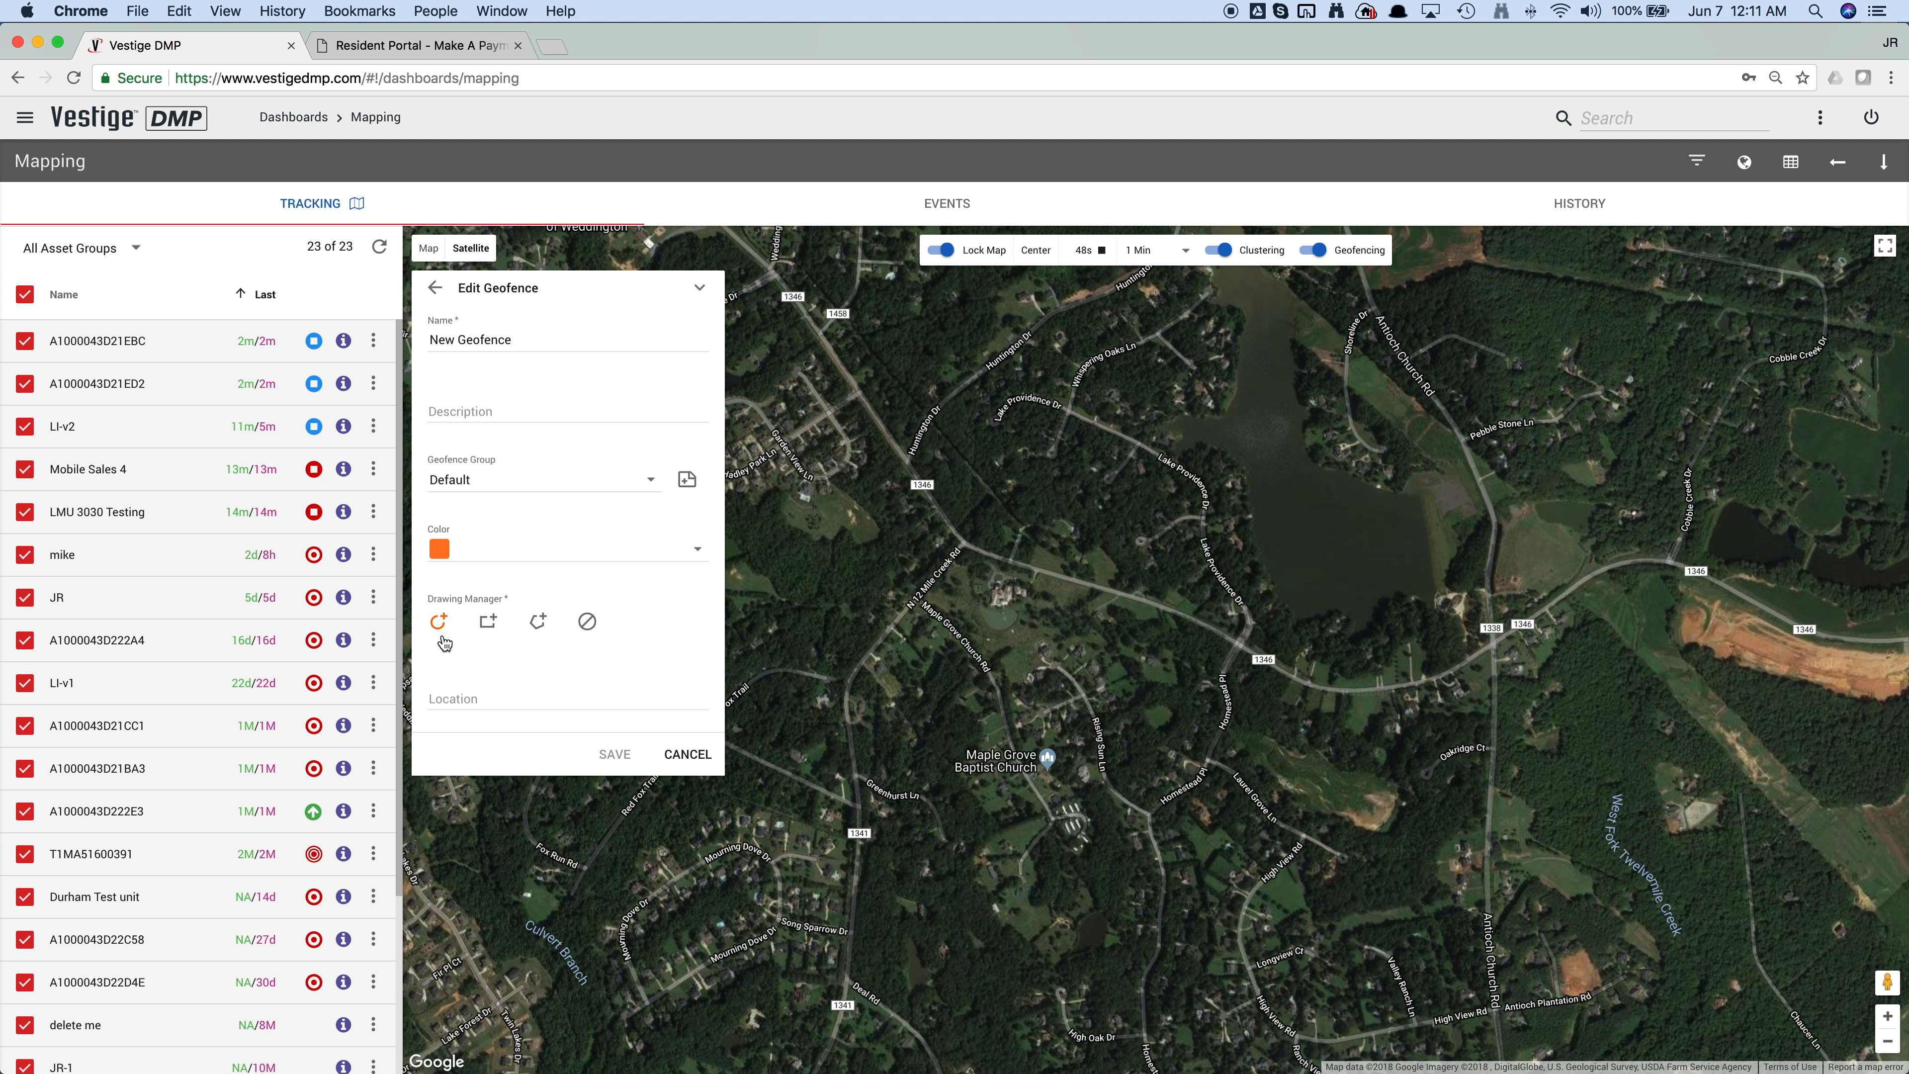
click(490, 625)
click(439, 623)
drag(991, 562, 1036, 602)
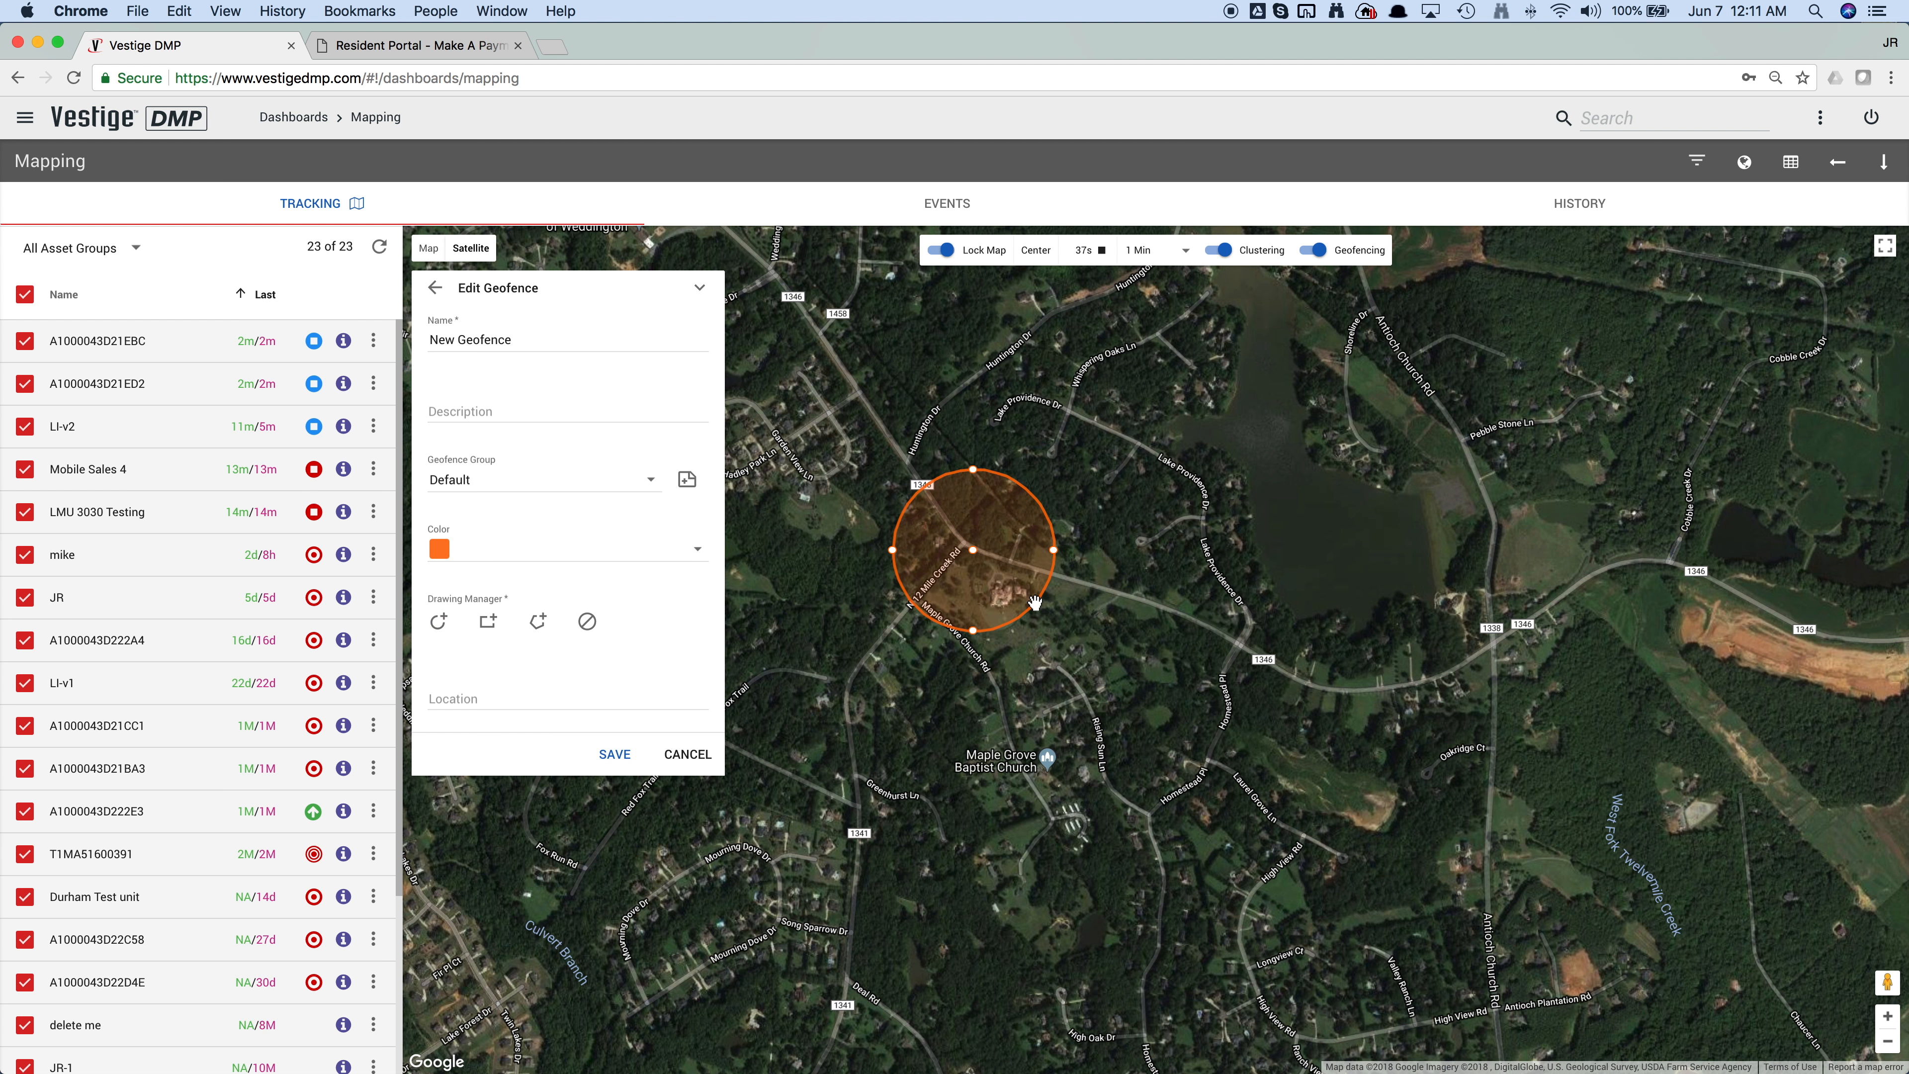
Step: Try moving and enlarging the circular geofence, undoing the last resize, and remove the shape
mouse_move(1001, 556)
mouse_down()
mouse_move(1098, 540)
mouse_move(960, 570)
mouse_move(1010, 564)
mouse_up()
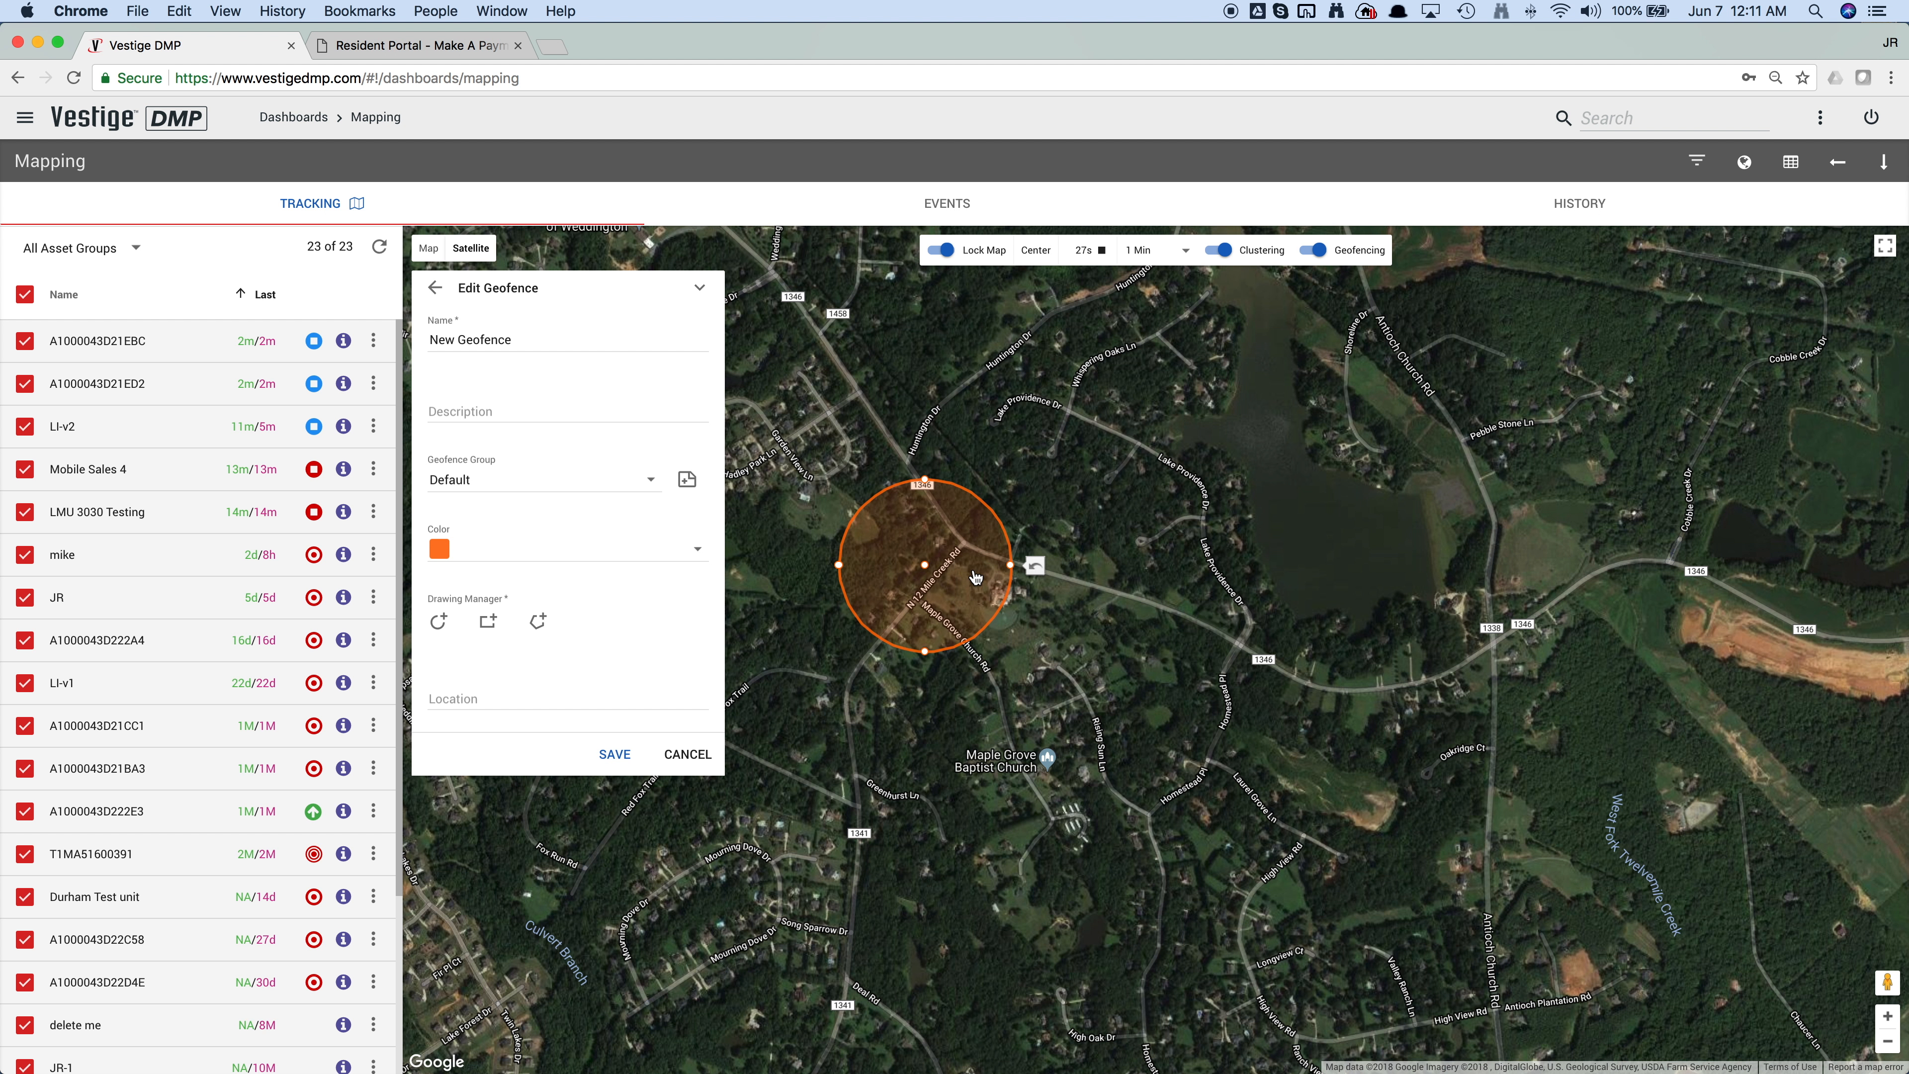
click(1035, 565)
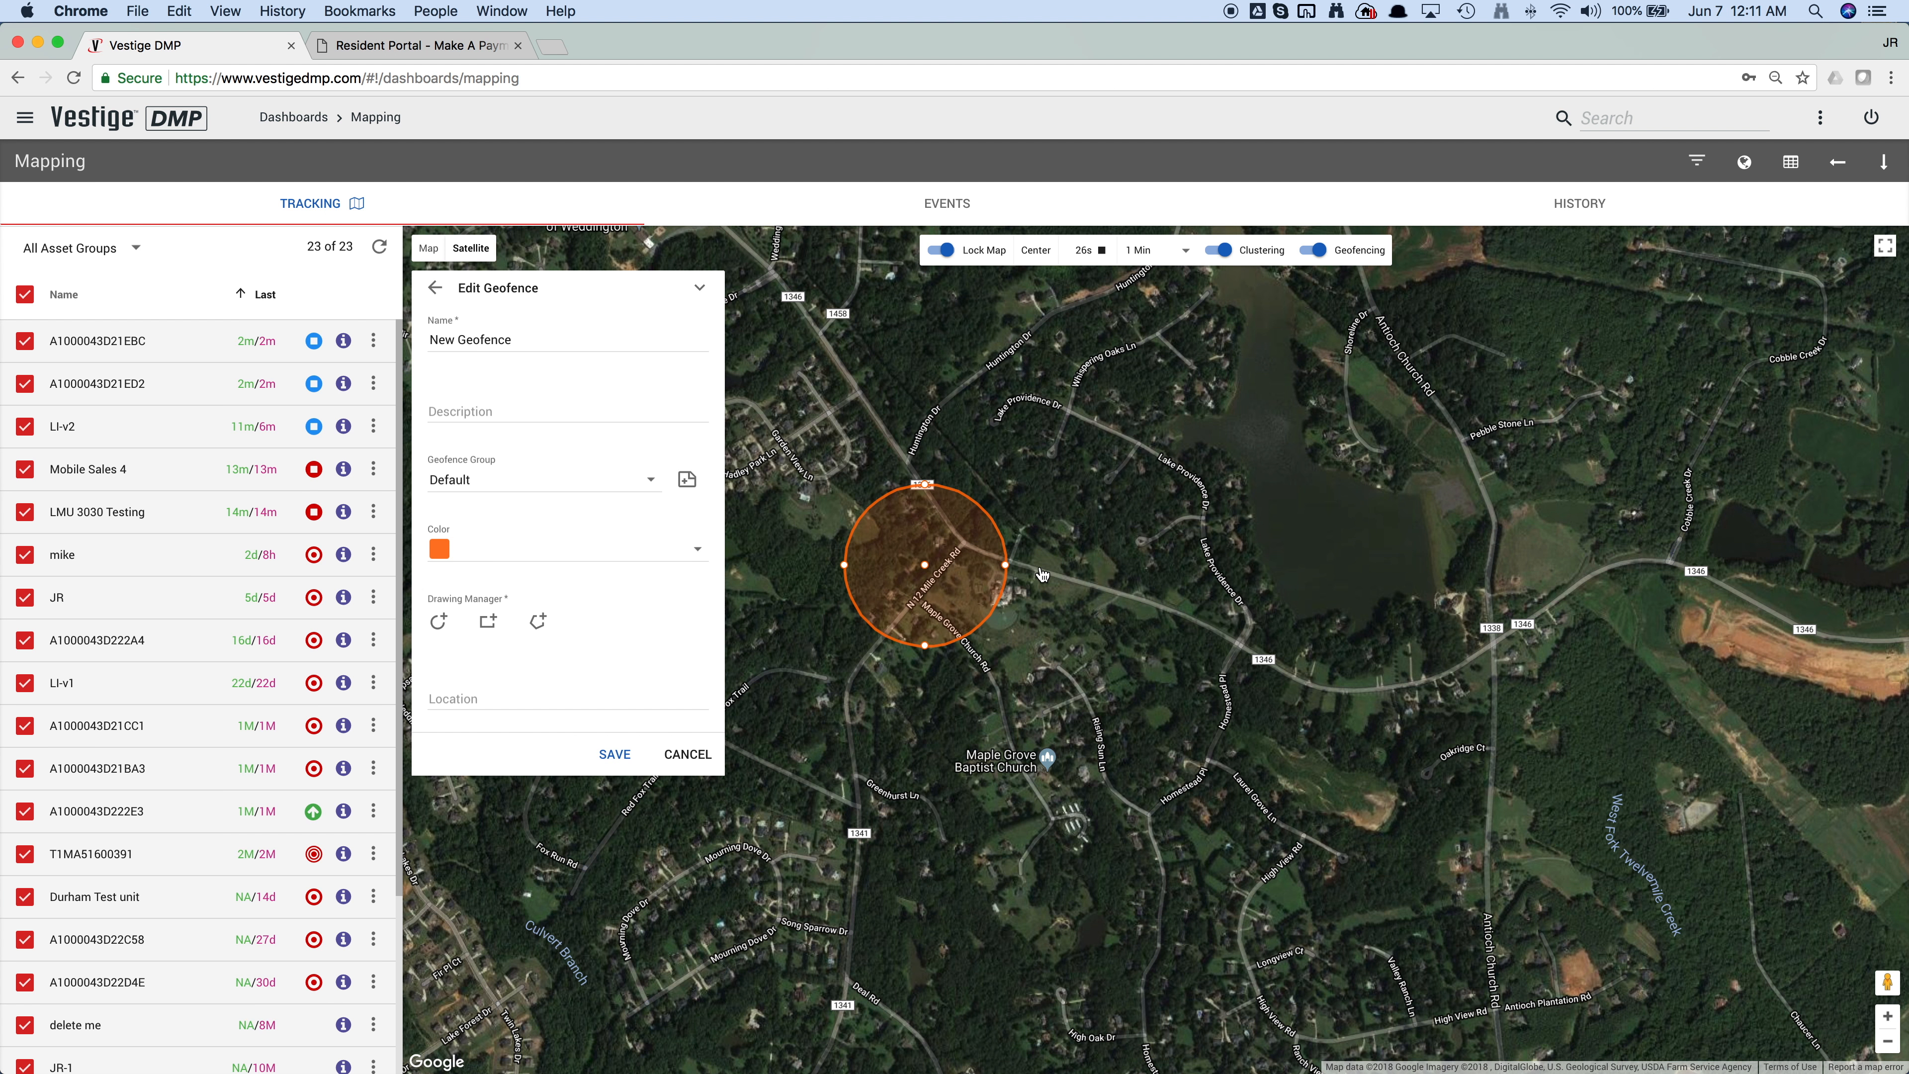
right_click(965, 554)
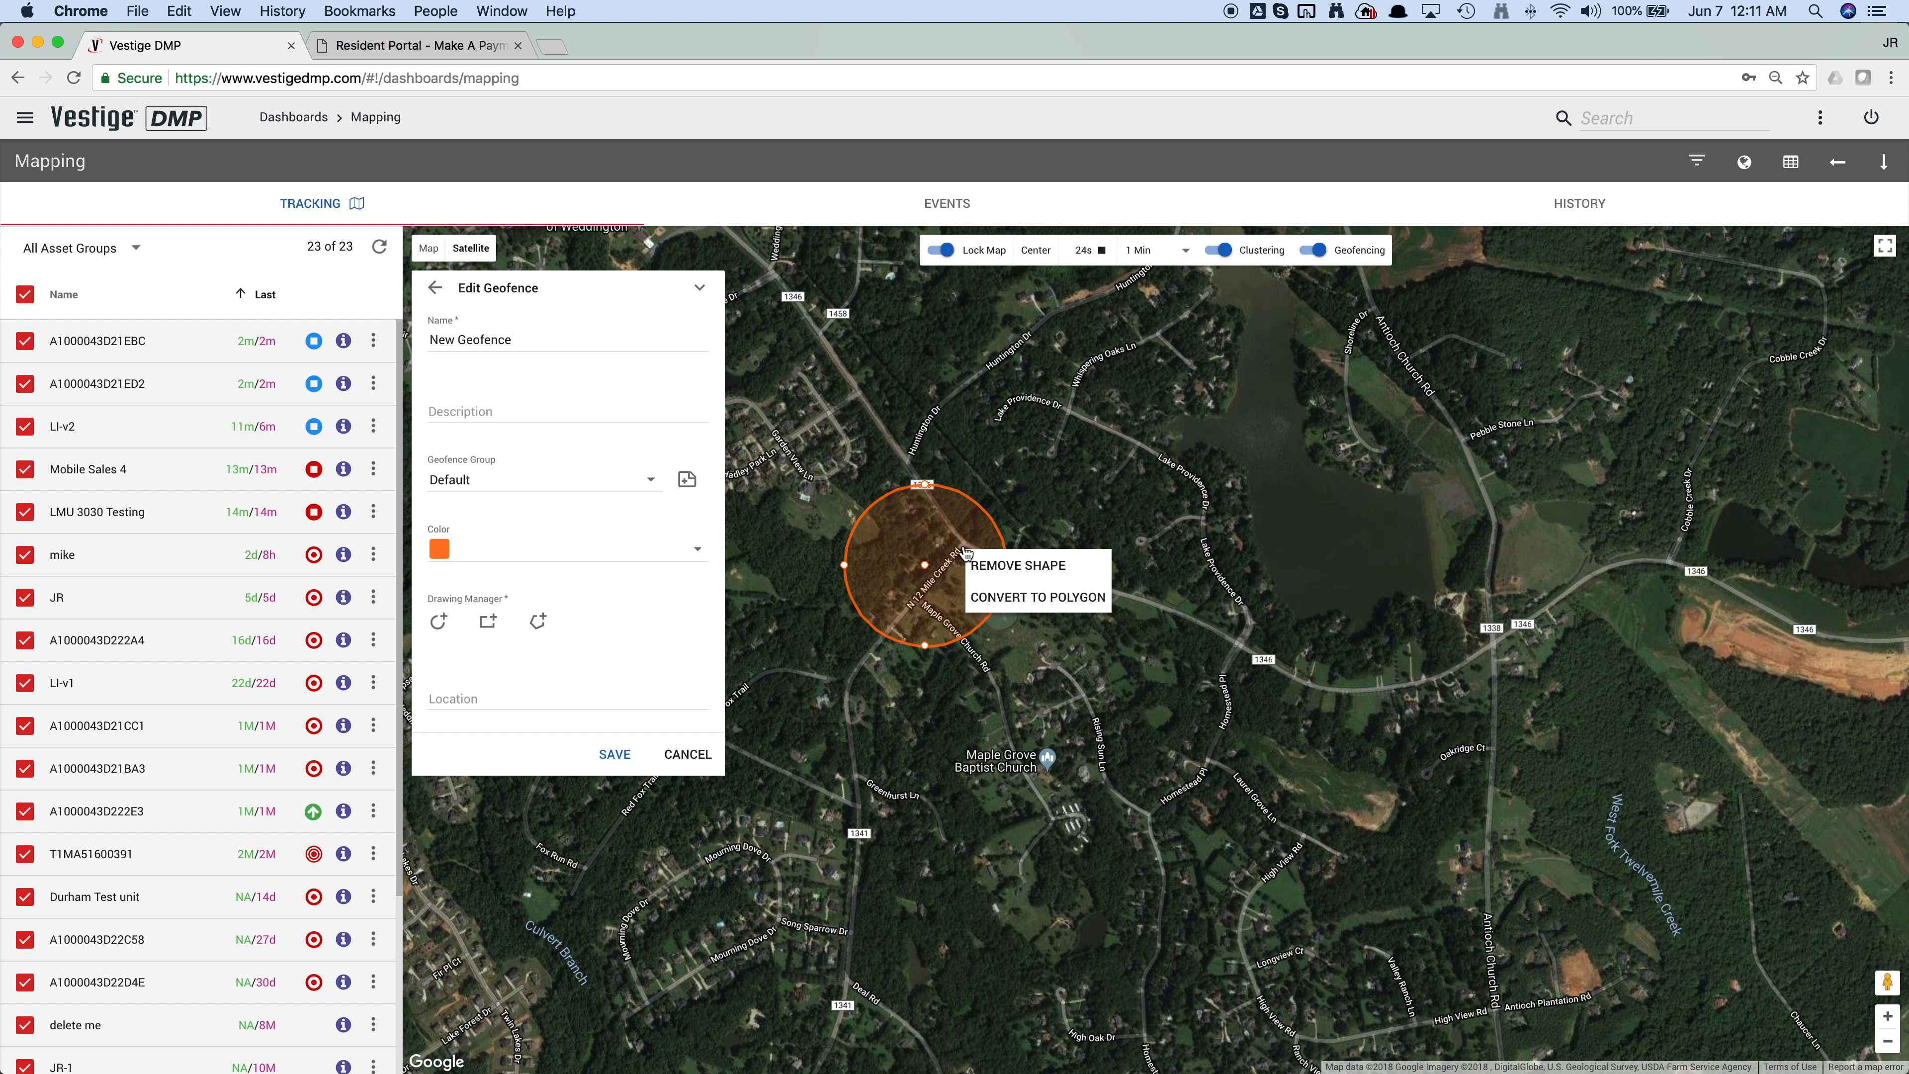
click(1009, 566)
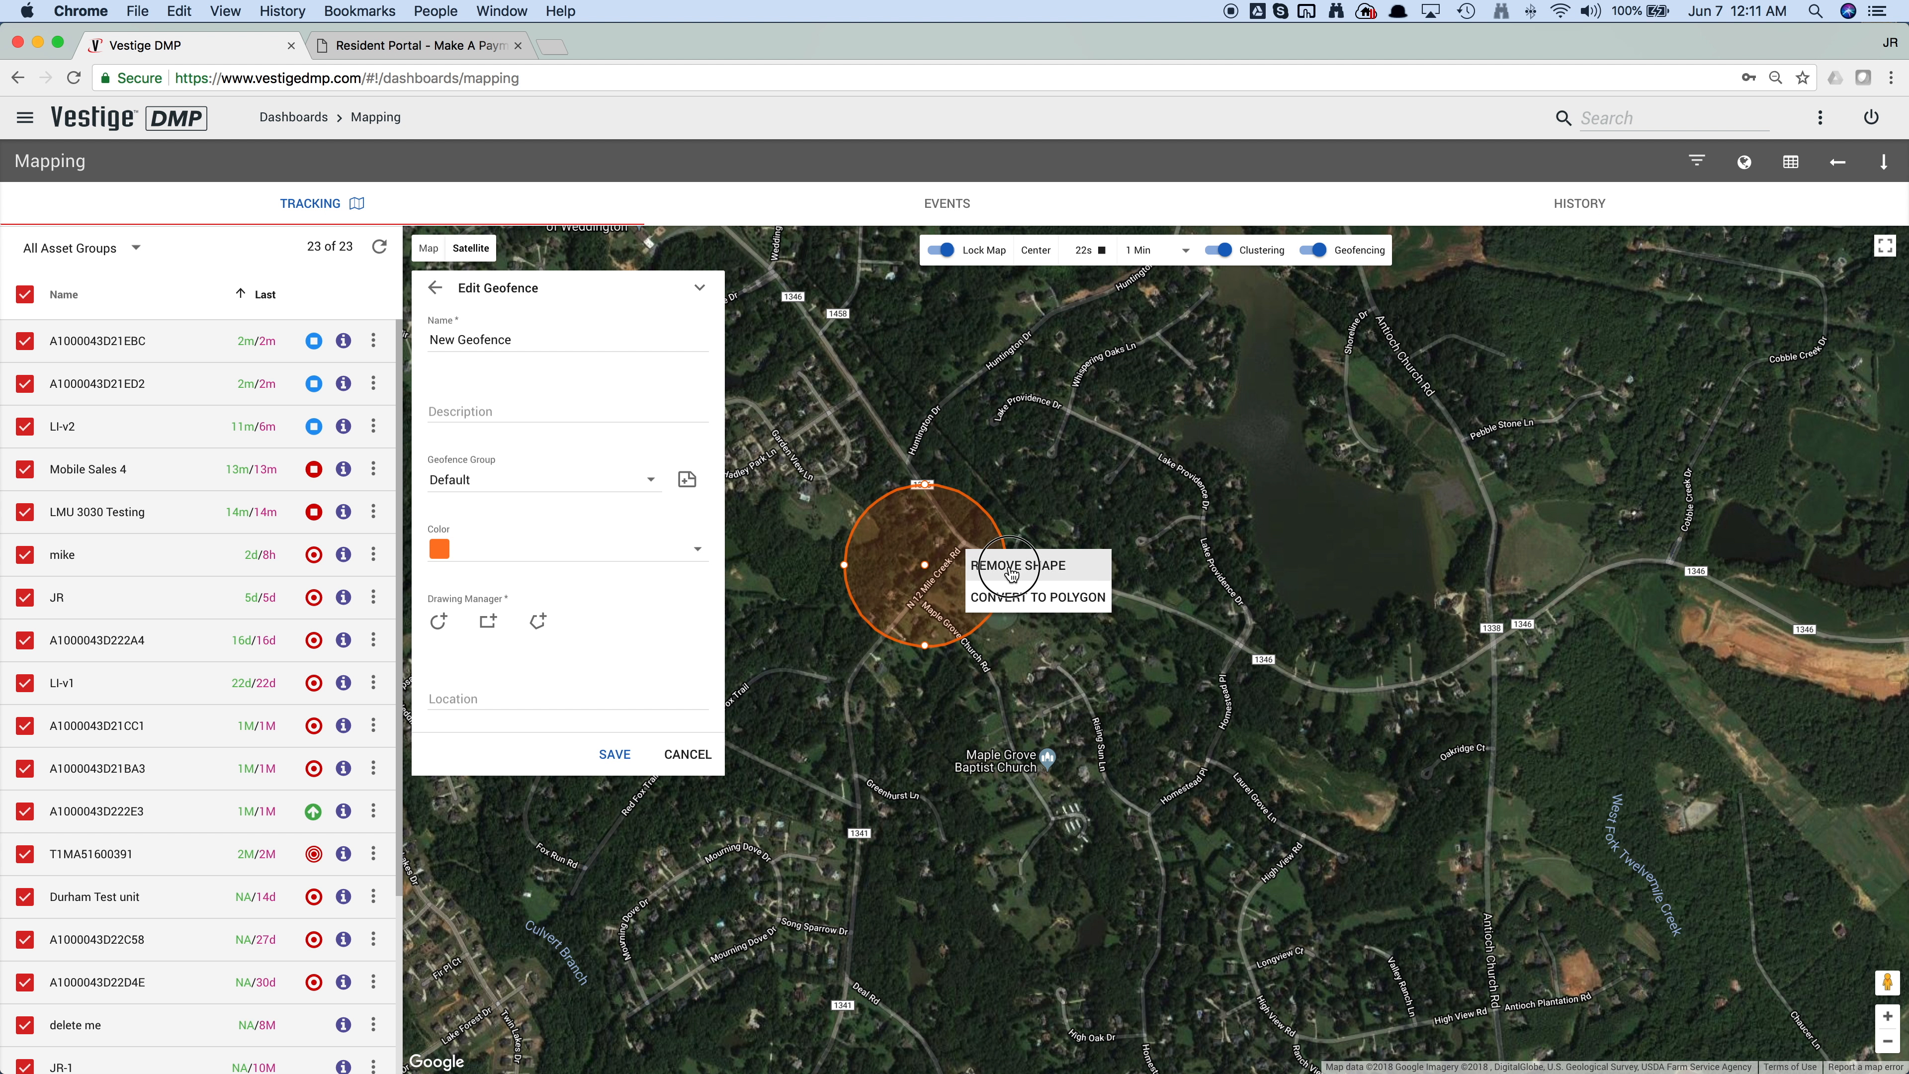
Step: Draw a closed polygon geofence west of Maple Grove Baptist Church, following N 12 Mile Creek Rd and road 1341 along its western side
click(538, 621)
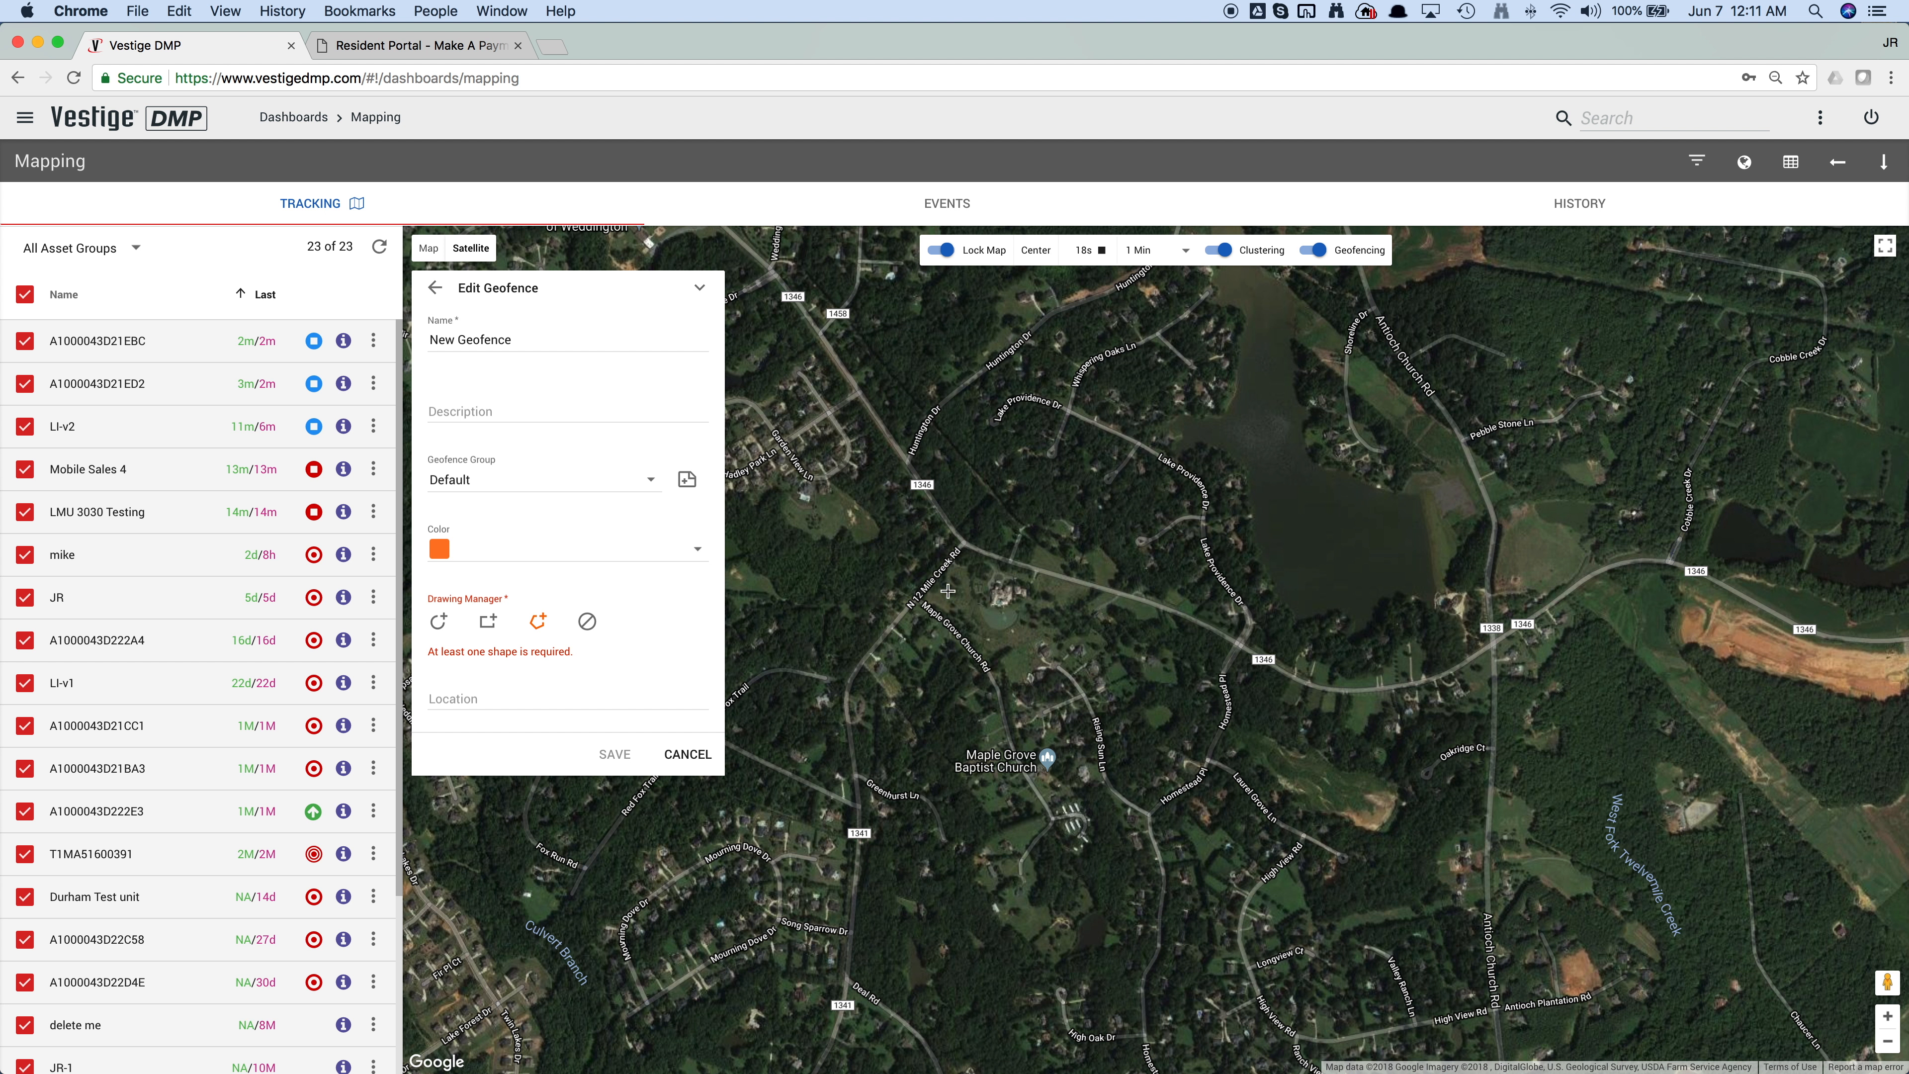
click(946, 536)
click(889, 604)
click(843, 661)
click(834, 713)
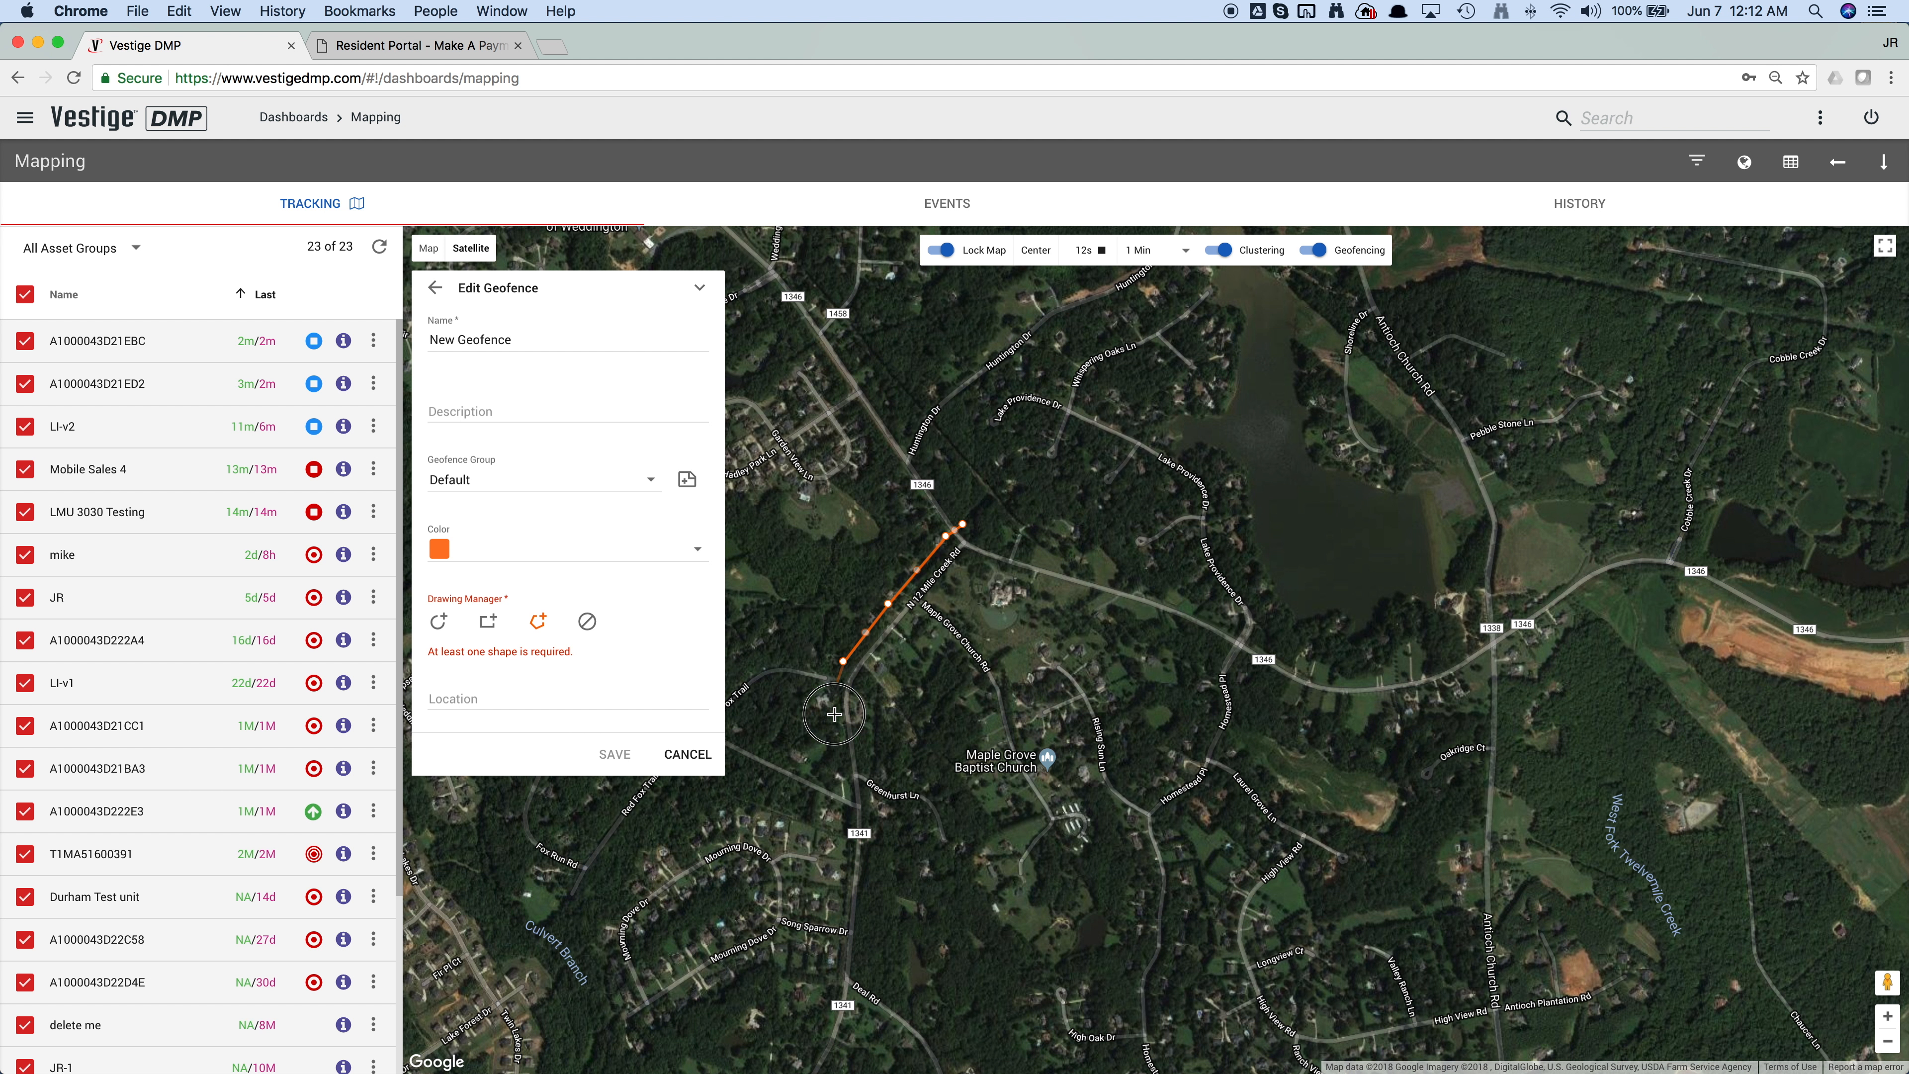
click(848, 839)
click(893, 856)
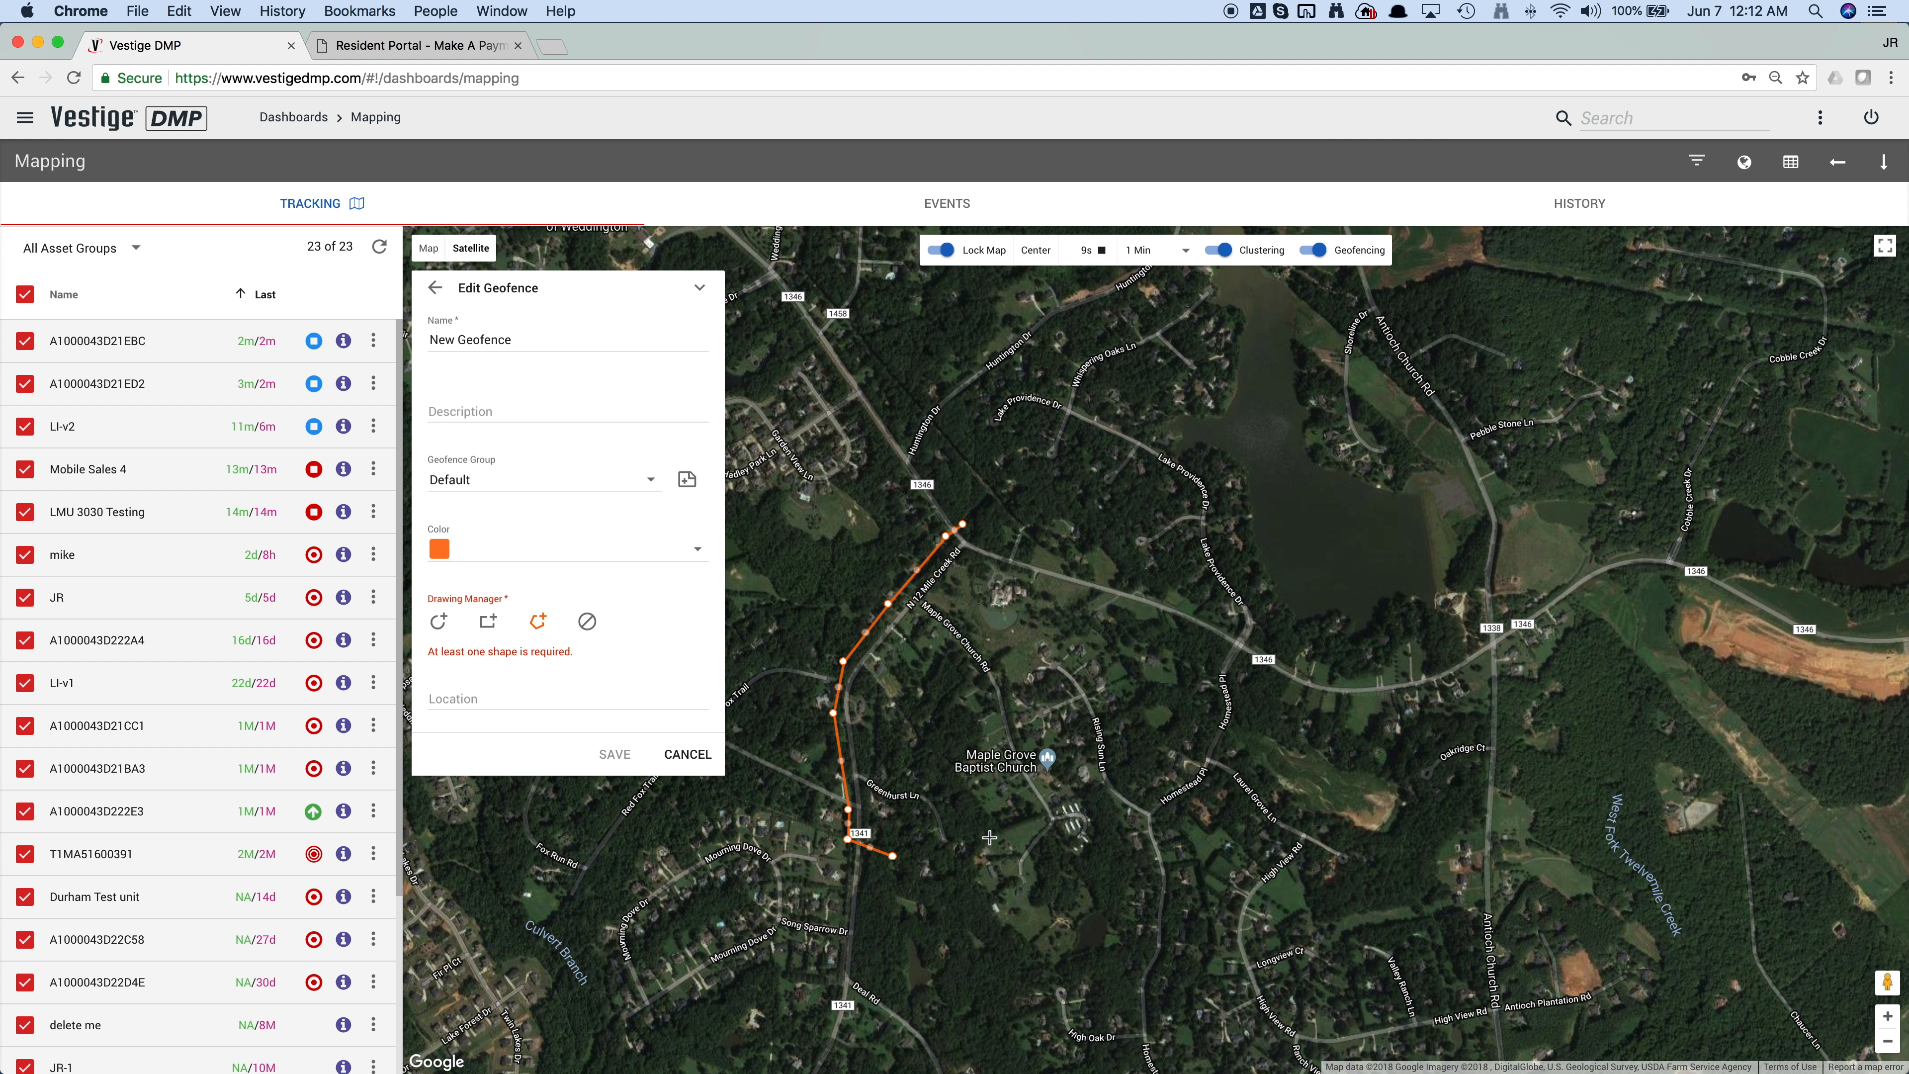
click(973, 854)
click(964, 741)
click(976, 675)
click(1016, 663)
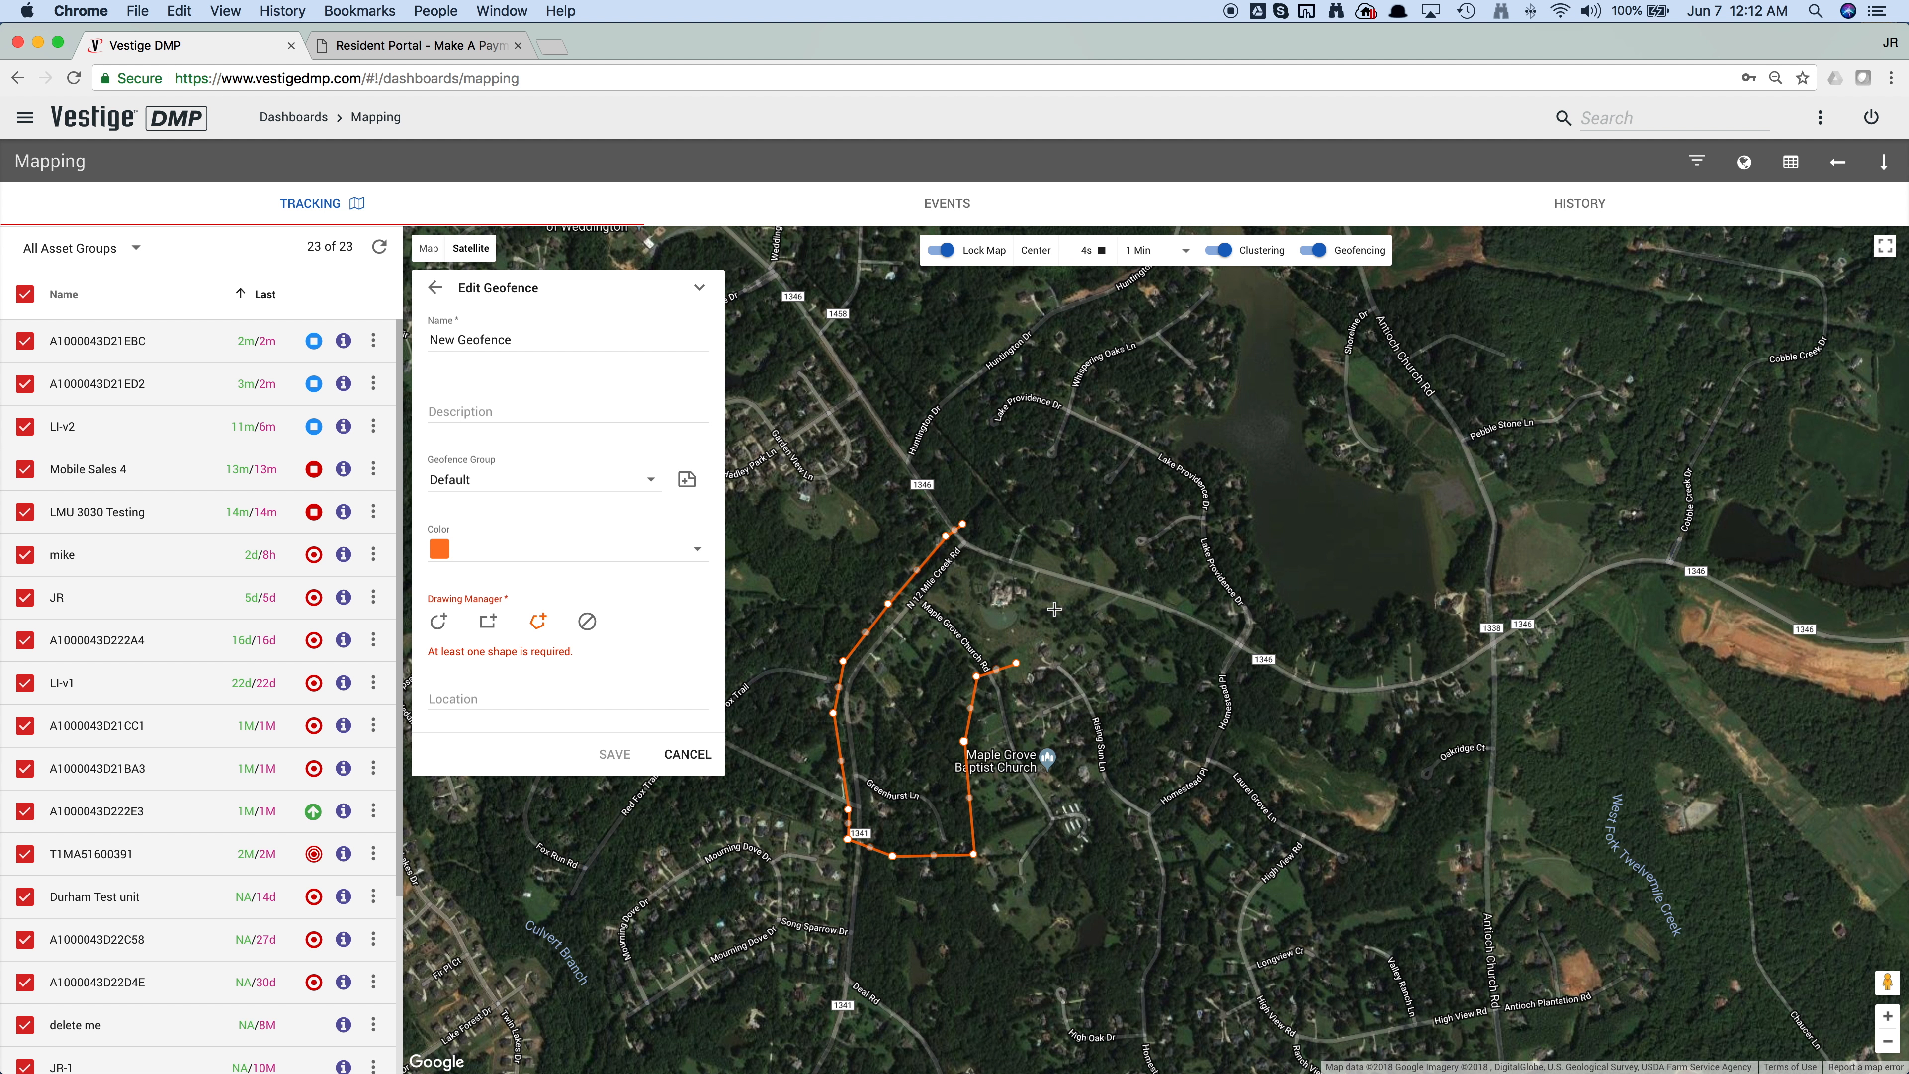
click(1055, 604)
click(963, 525)
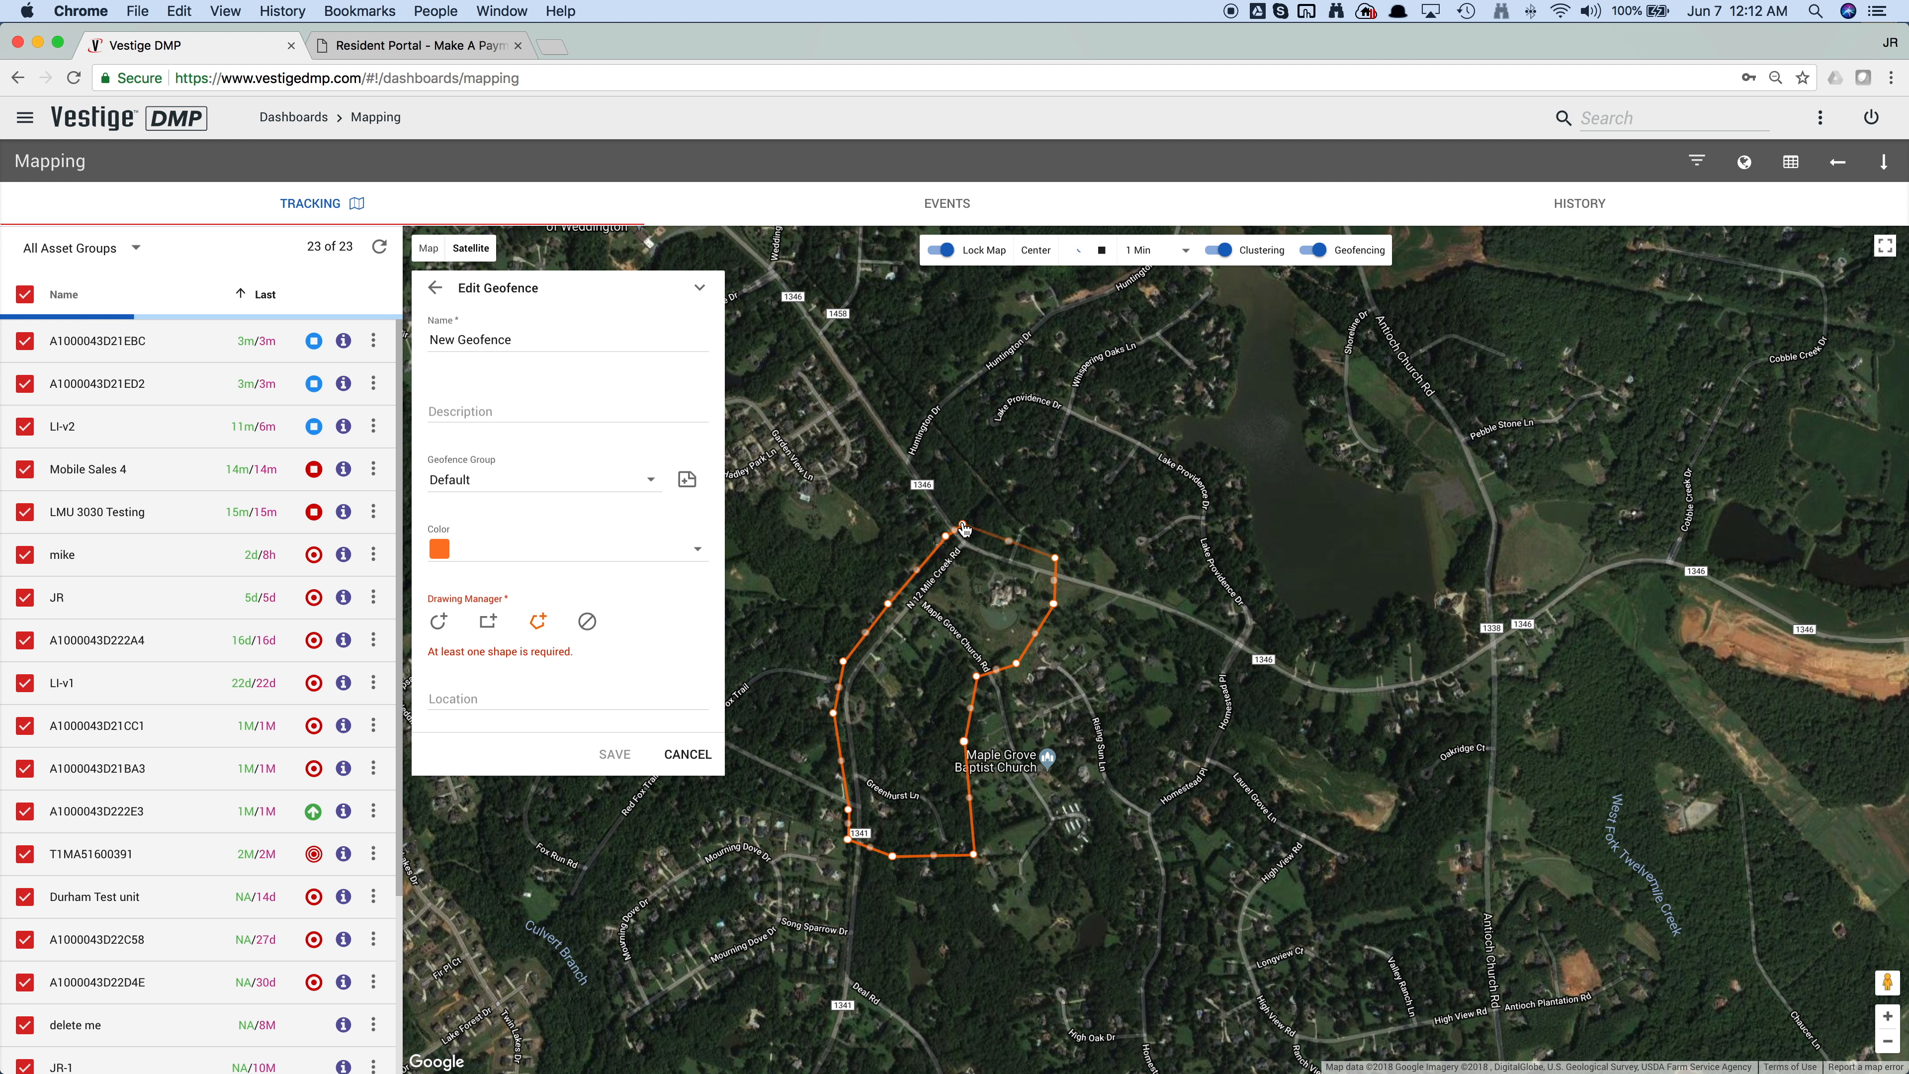
click(963, 526)
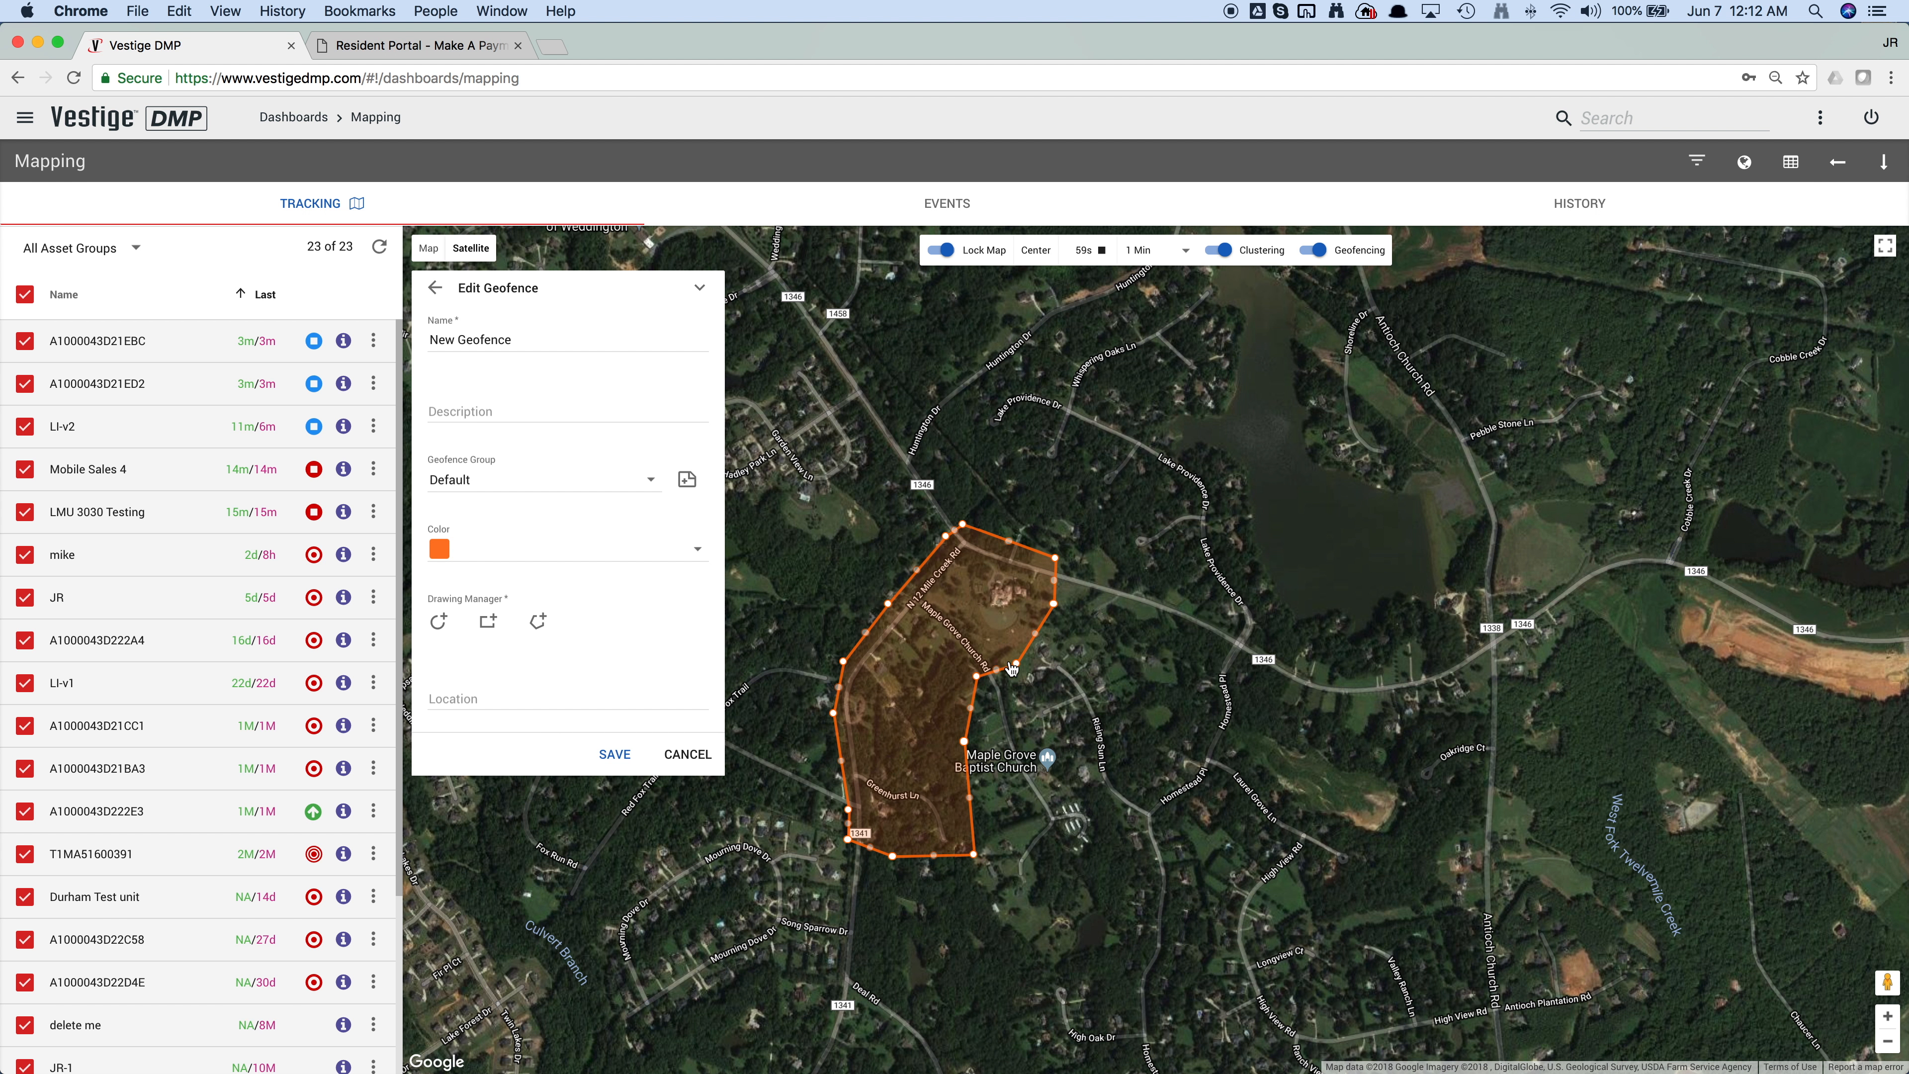
Step: Reshape the polygon by pulling points on its eastern and northern edges outward, and save the geofence
mouse_move(1016, 664)
mouse_down()
mouse_move(1067, 702)
mouse_move(1024, 660)
mouse_up()
drag(1057, 591, 1010, 516)
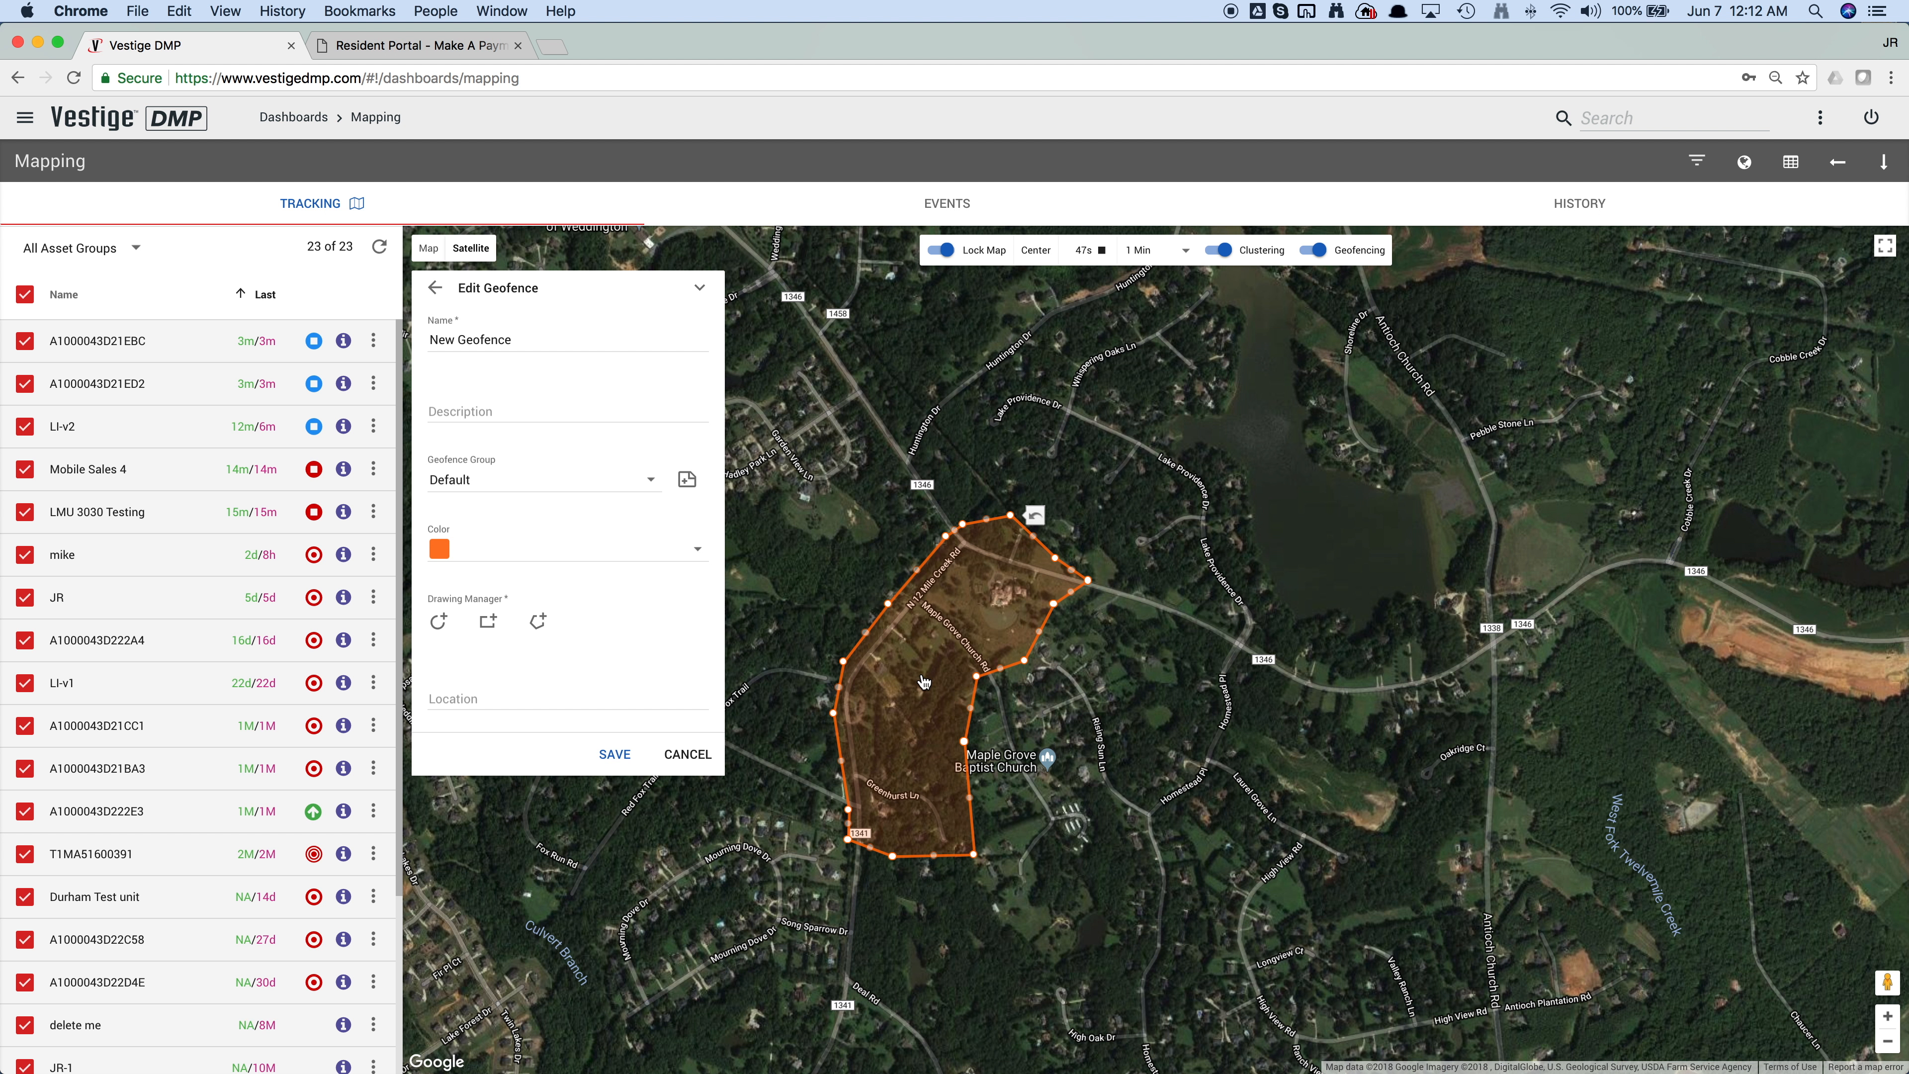
click(616, 760)
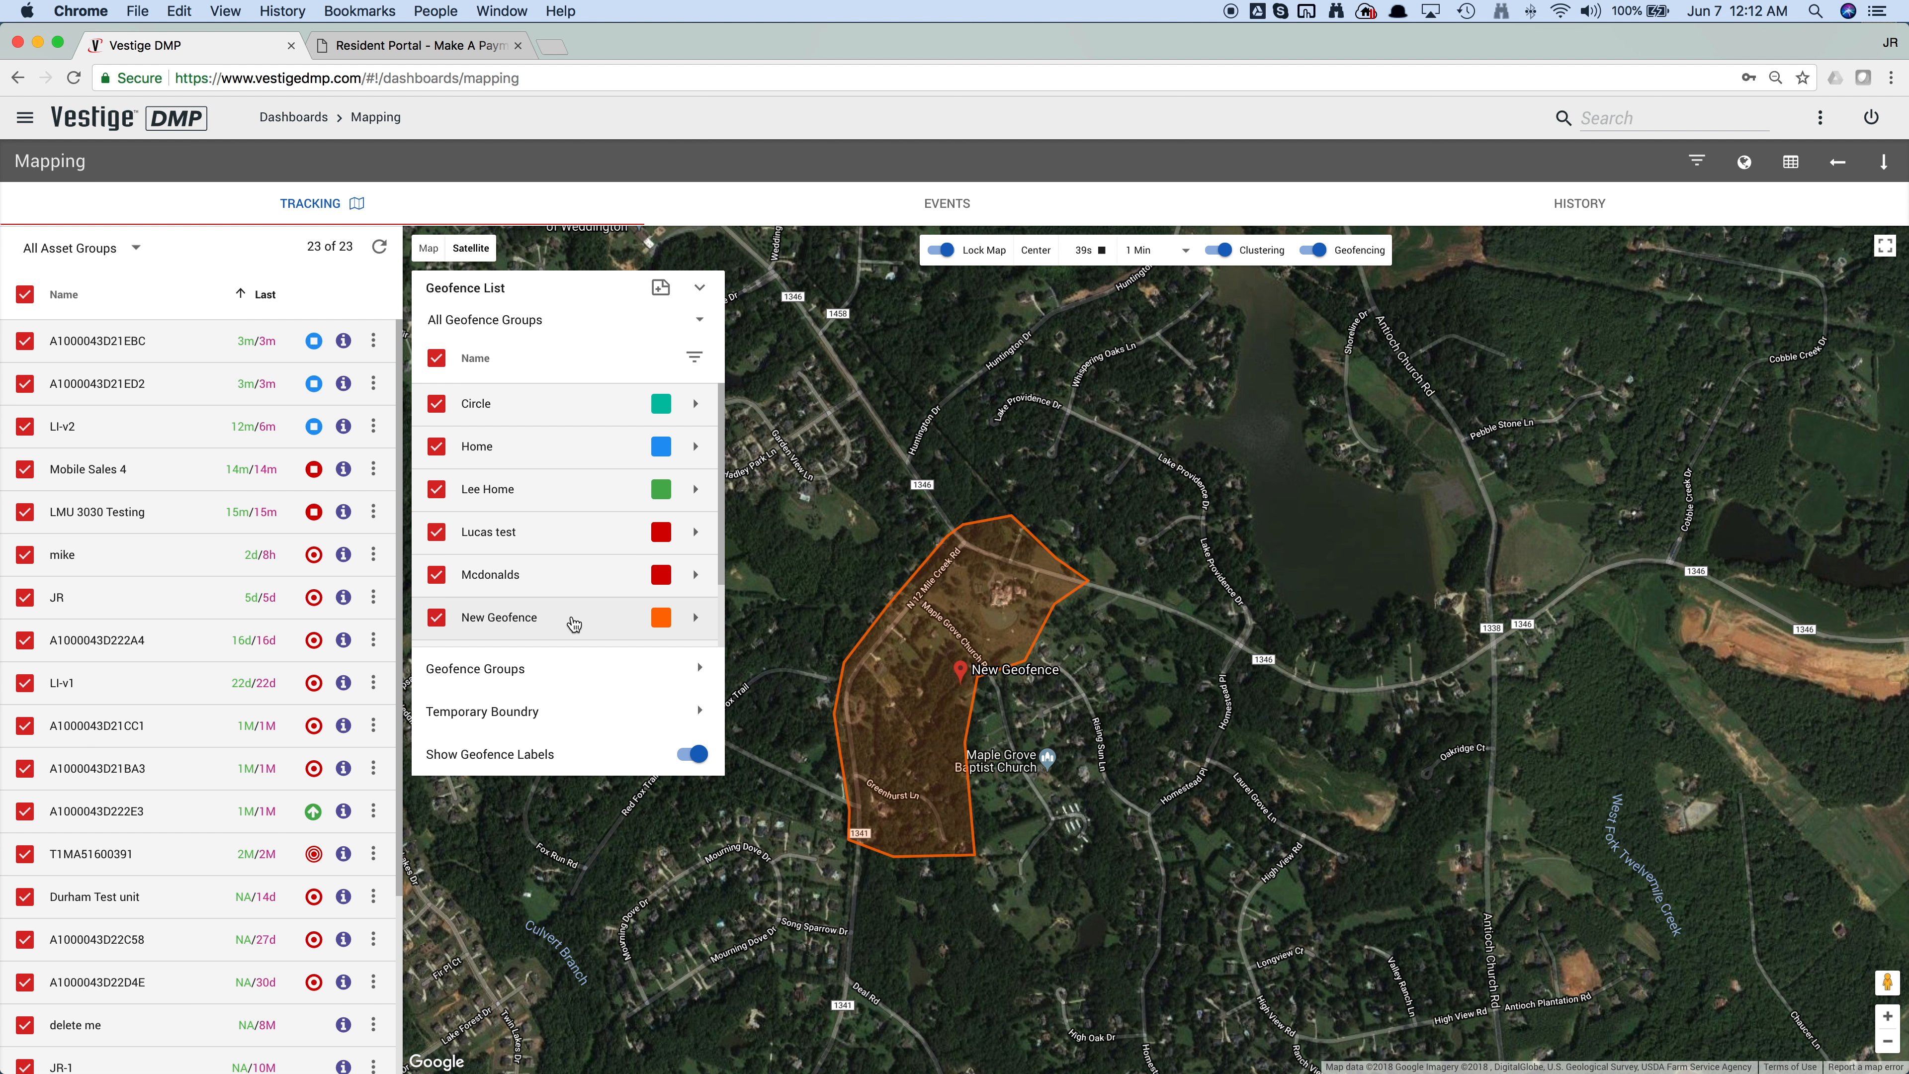
Step: Start another geofence at the AutoZone on East Independence Boulevard, using a circle around the location reduced to just surround the store
click(661, 290)
click(517, 701)
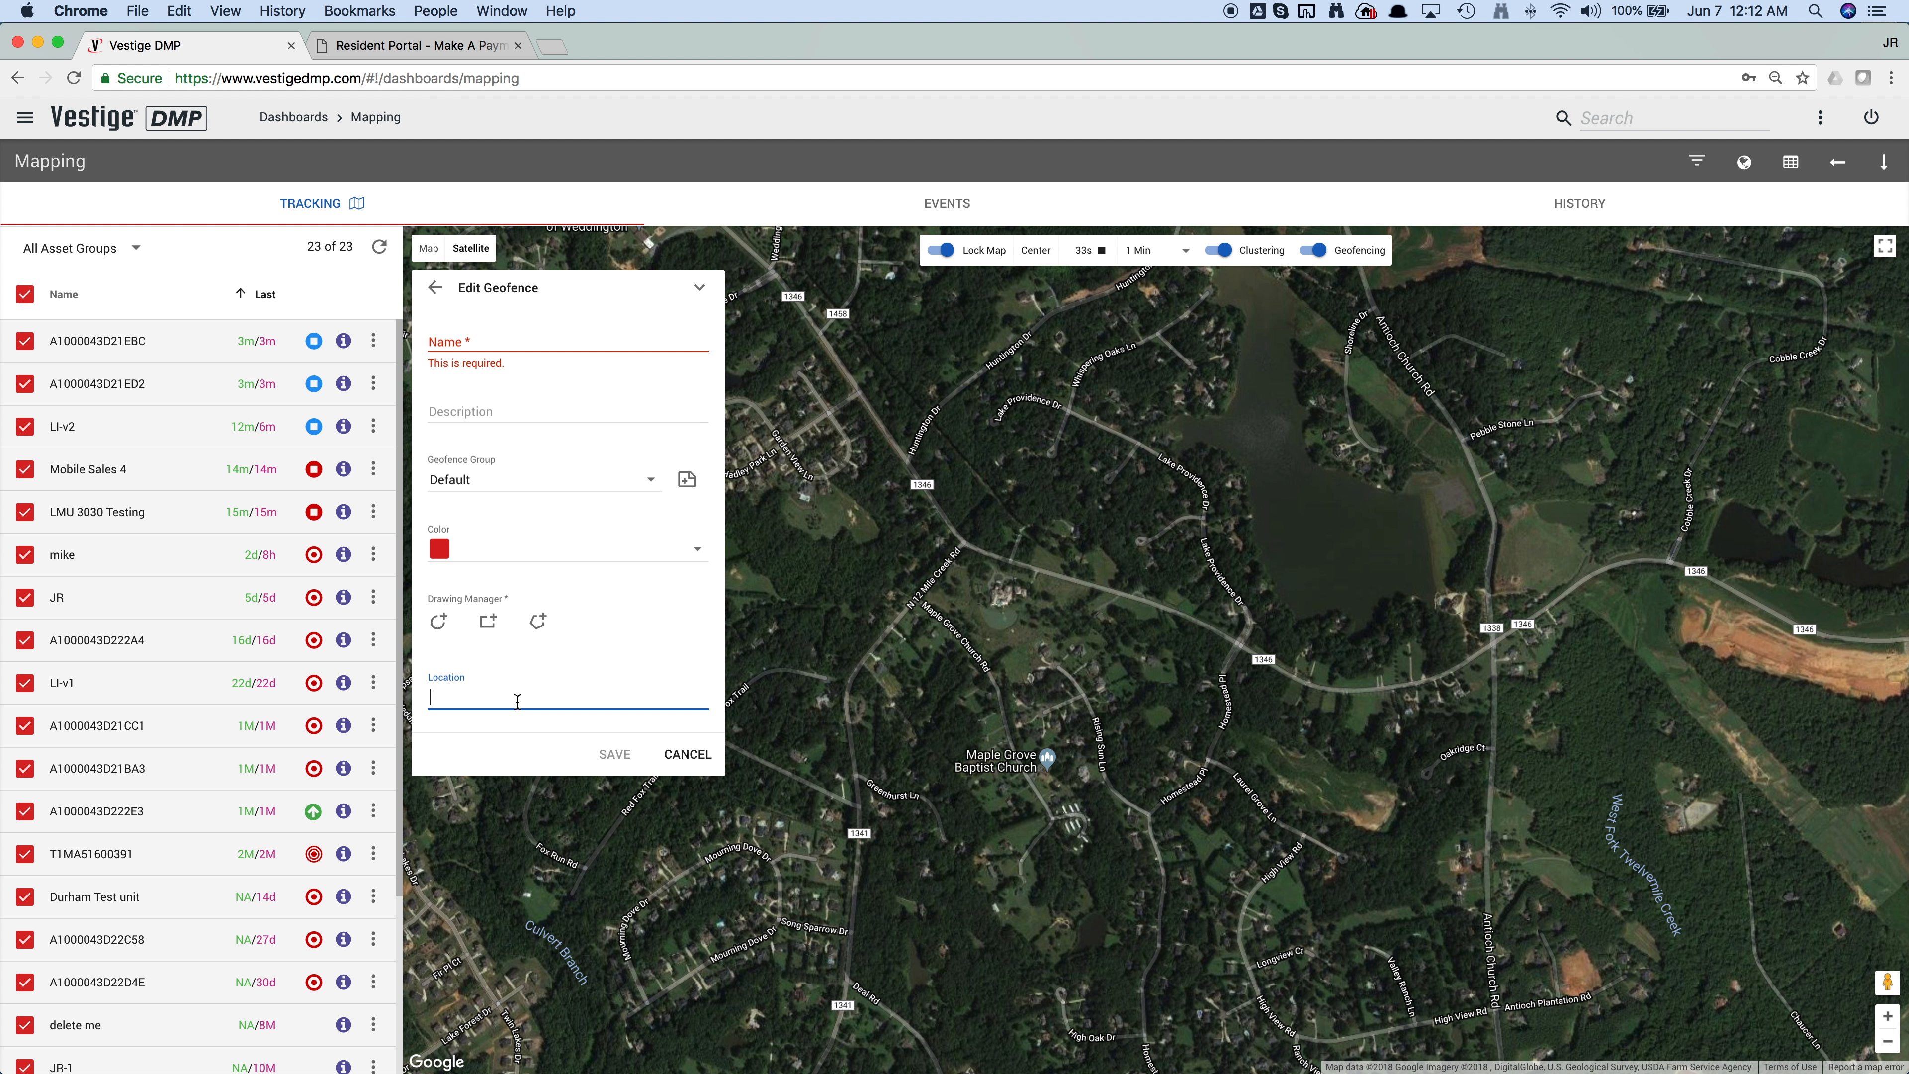
text(Autozone)
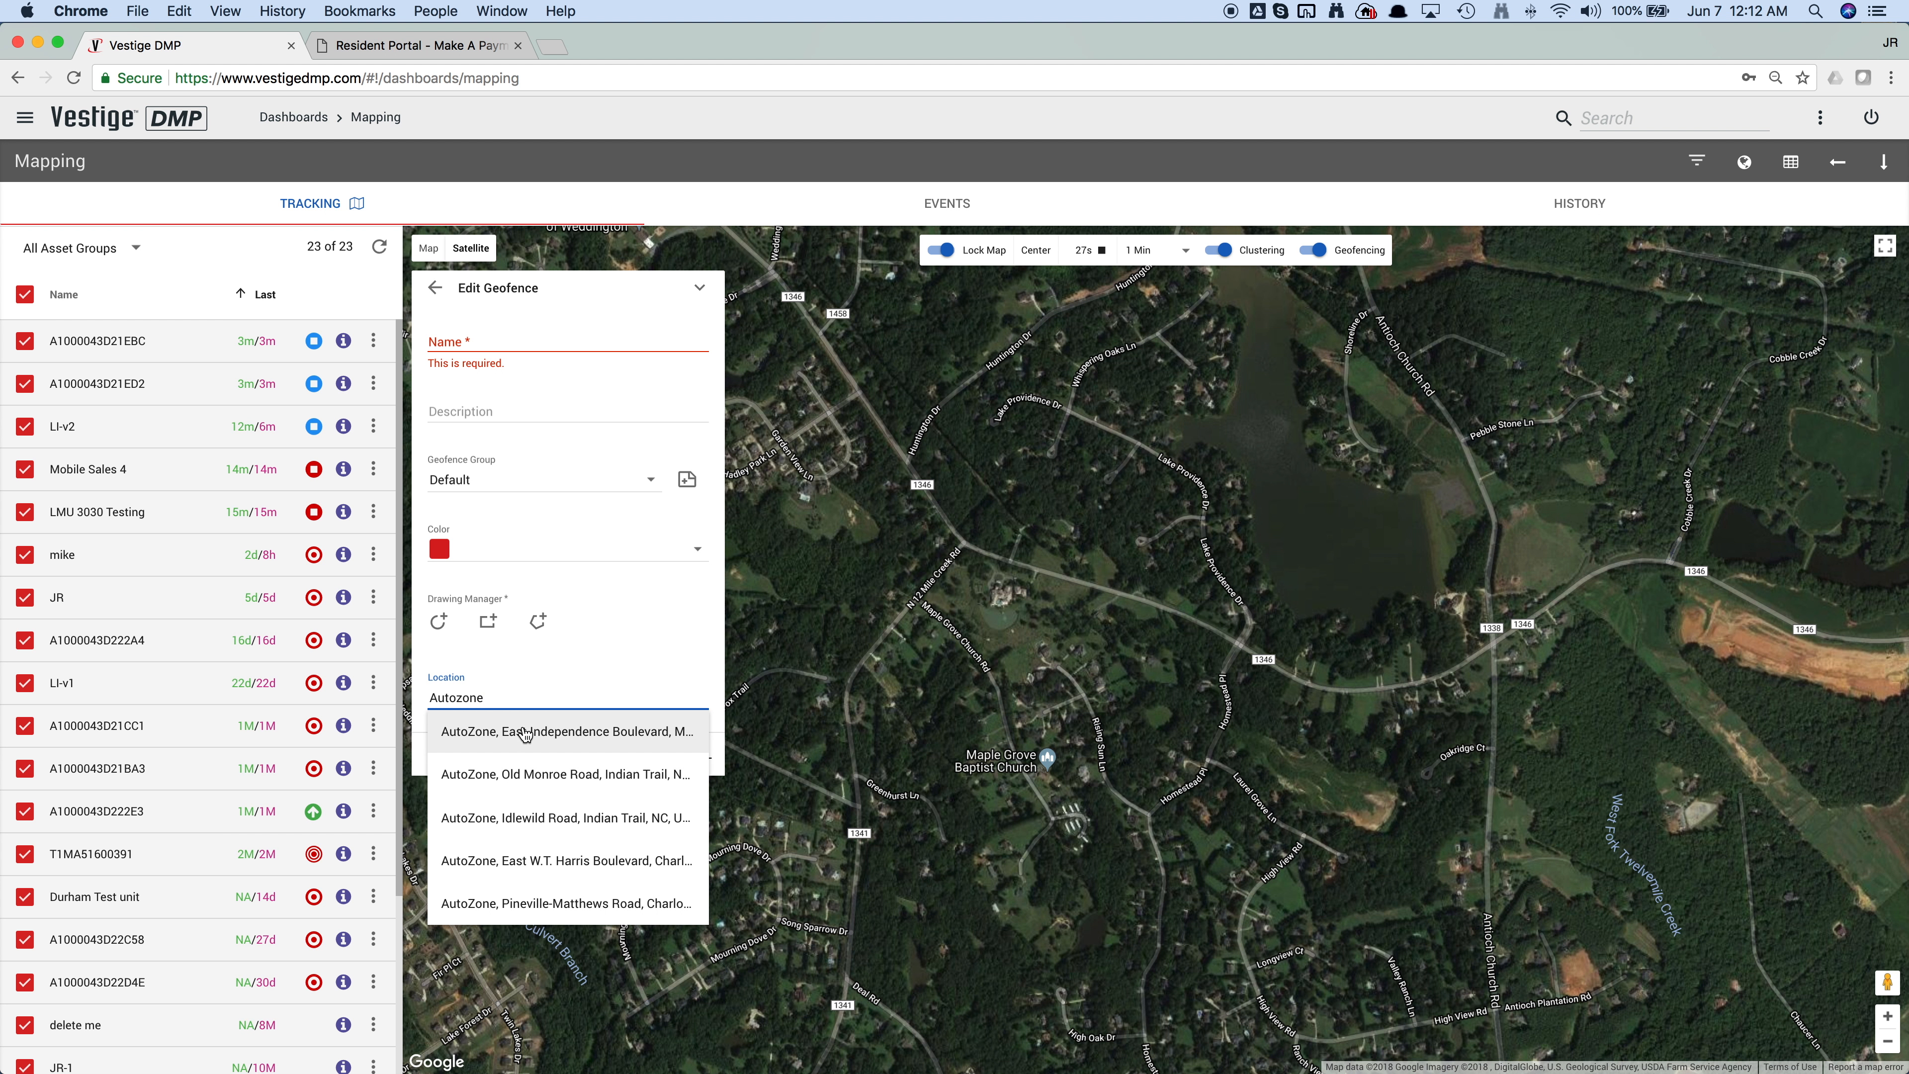
click(523, 734)
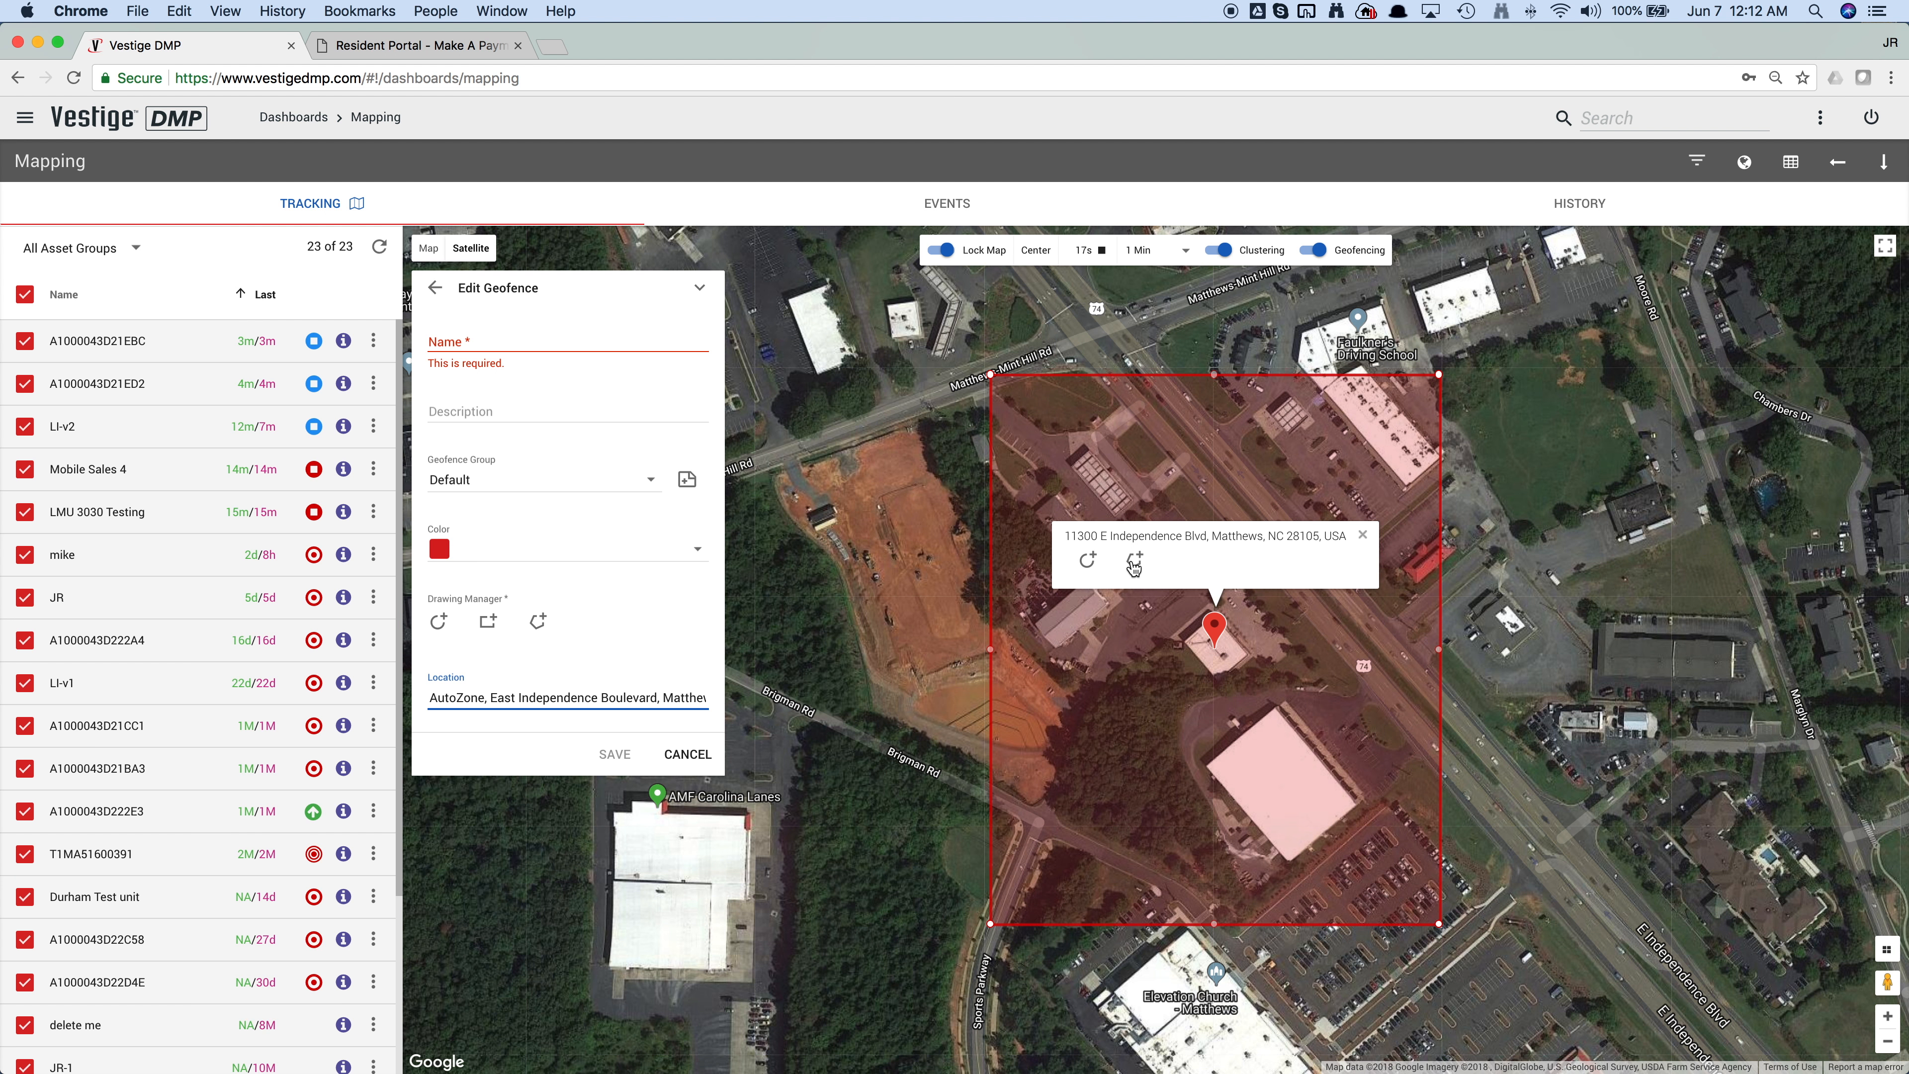
click(1091, 565)
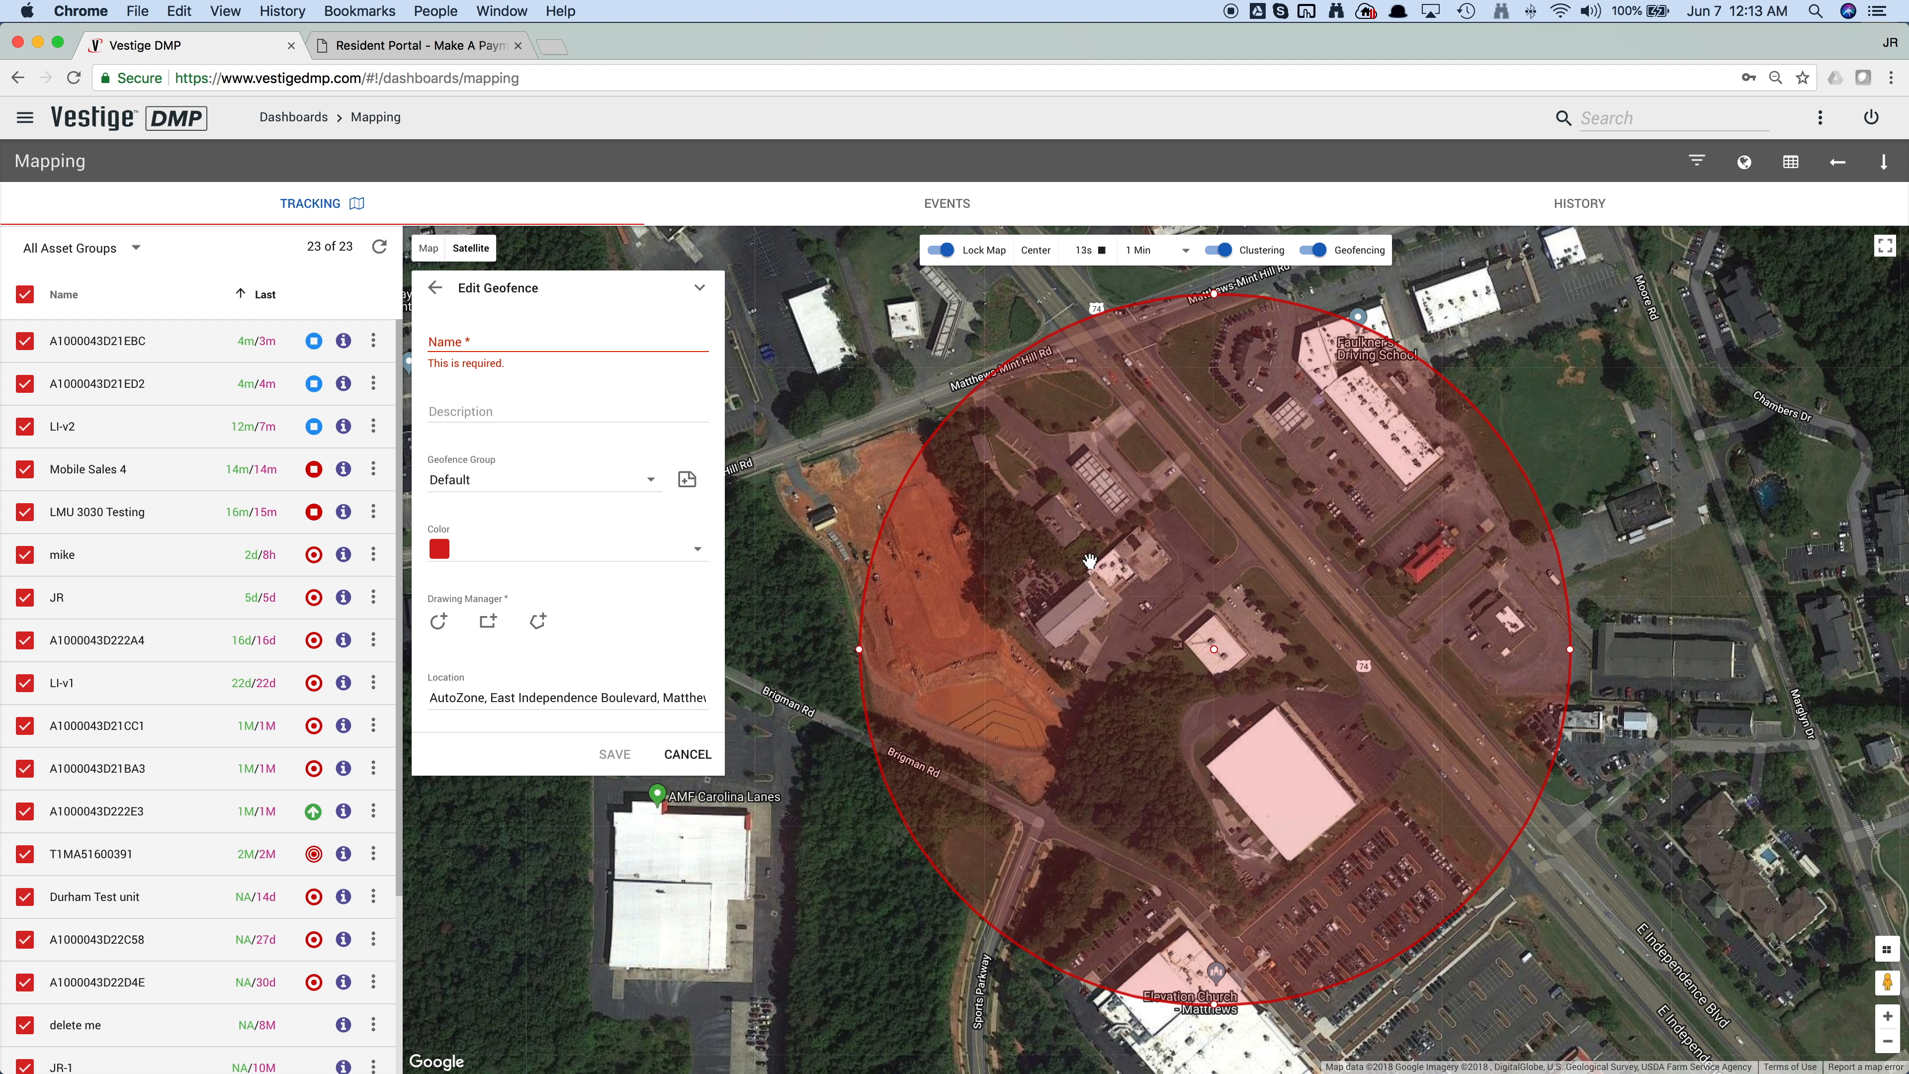
drag(1215, 288, 1213, 560)
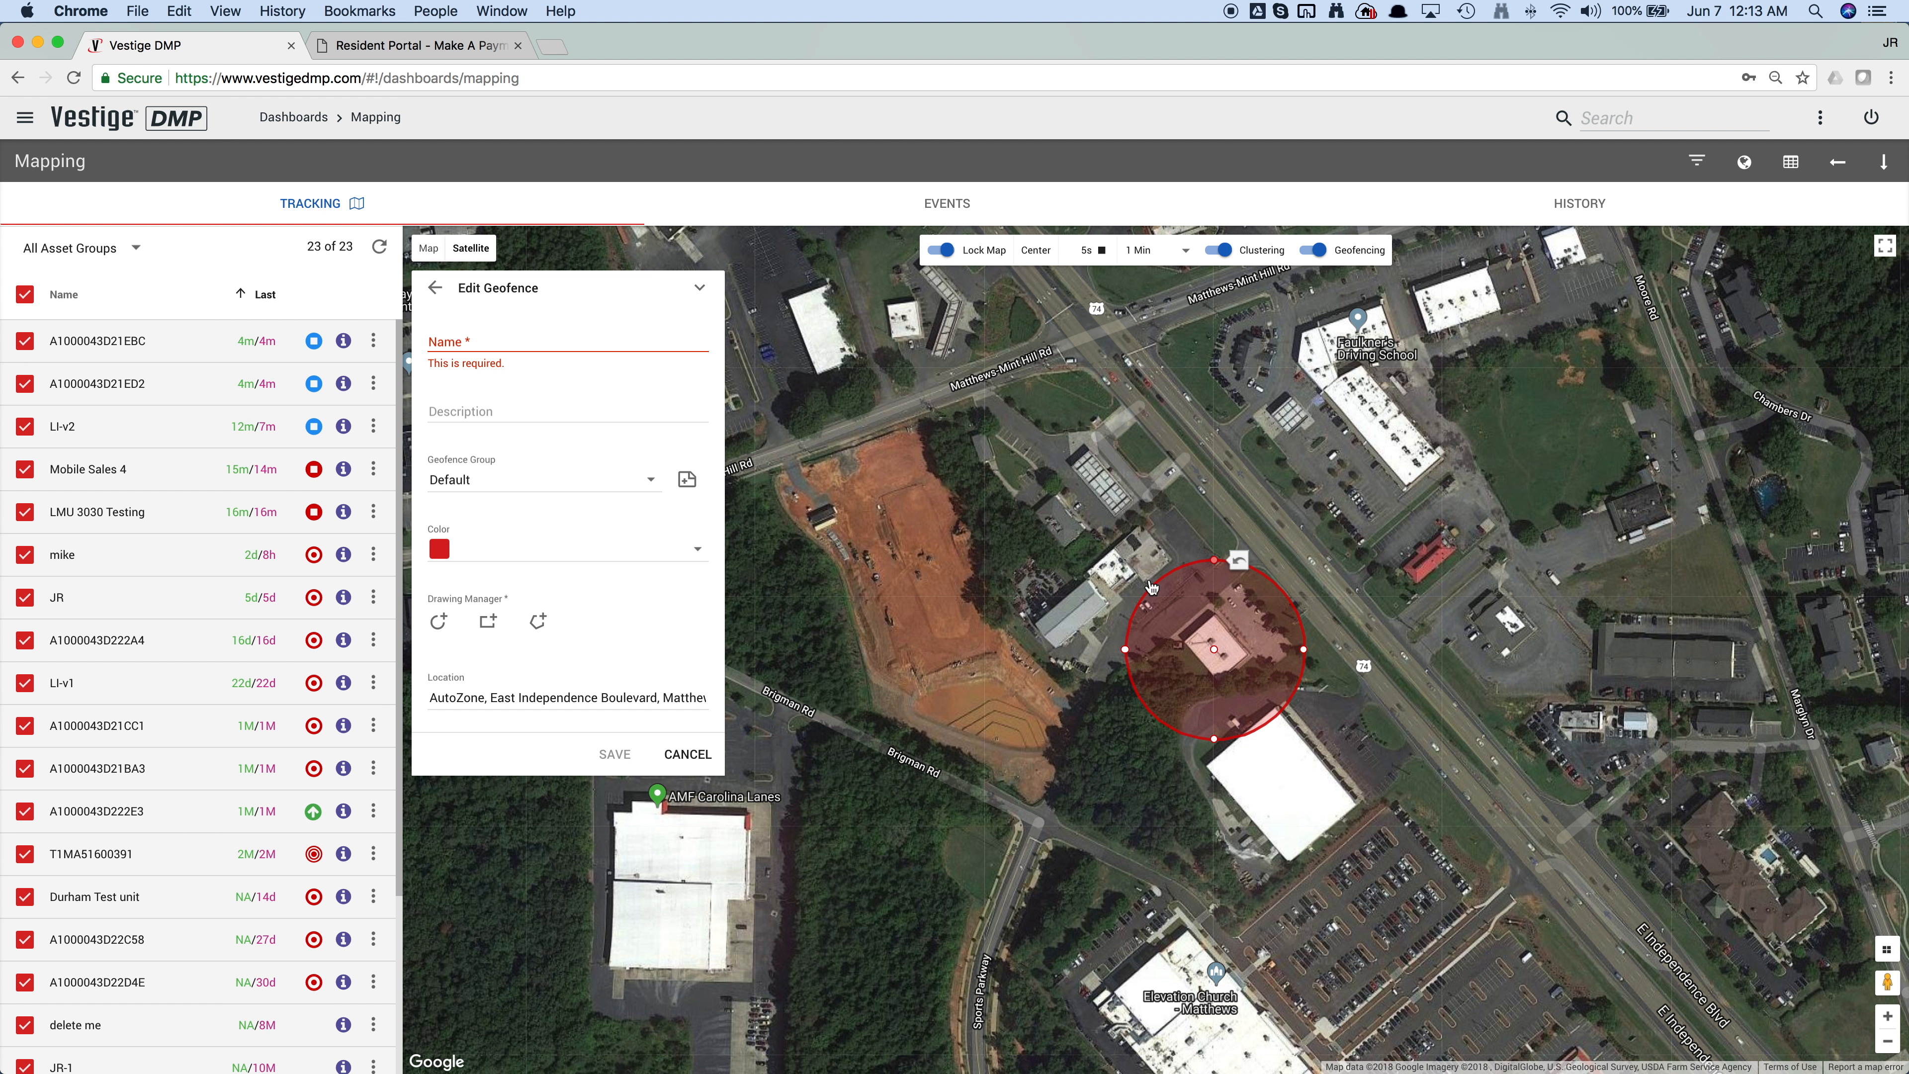
Step: Name the geofence "Autozone", assign it to the Business group, set its color to green, and save it
click(506, 342)
text(Autozone)
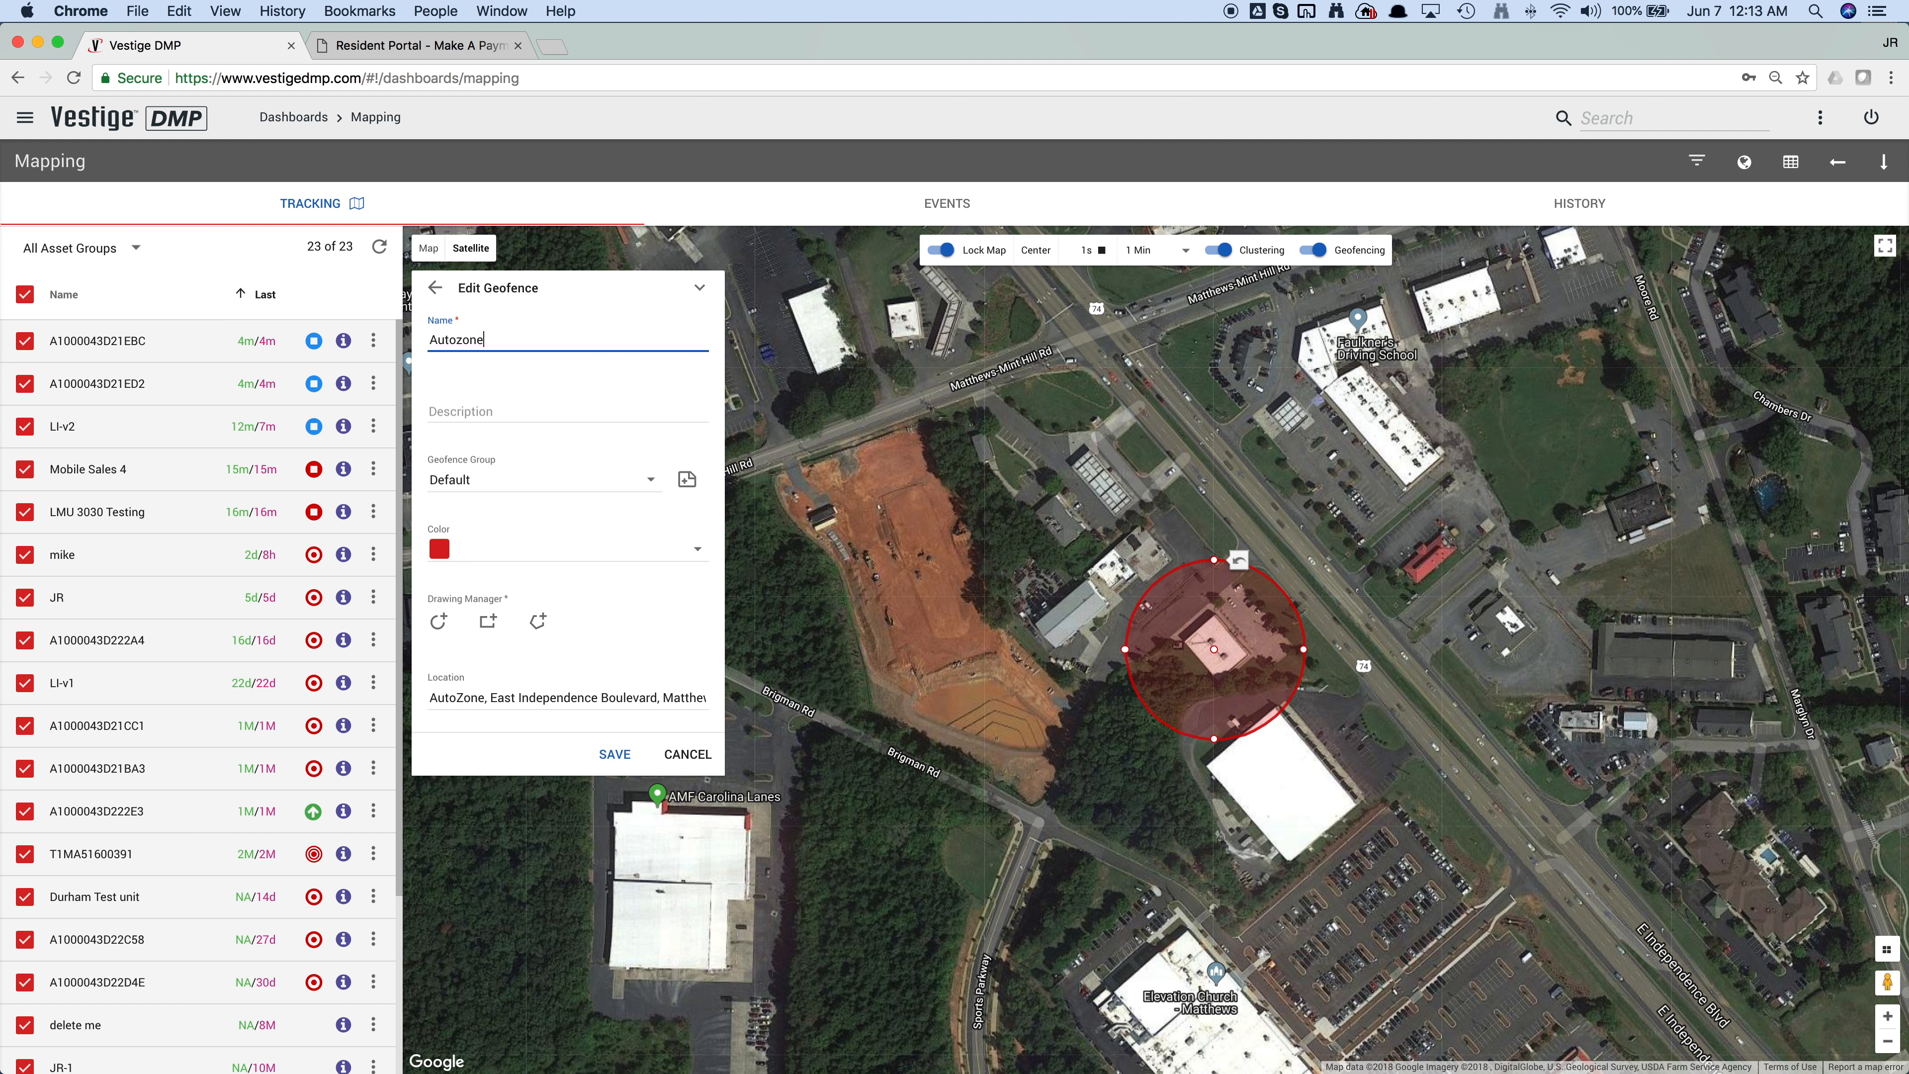
click(575, 487)
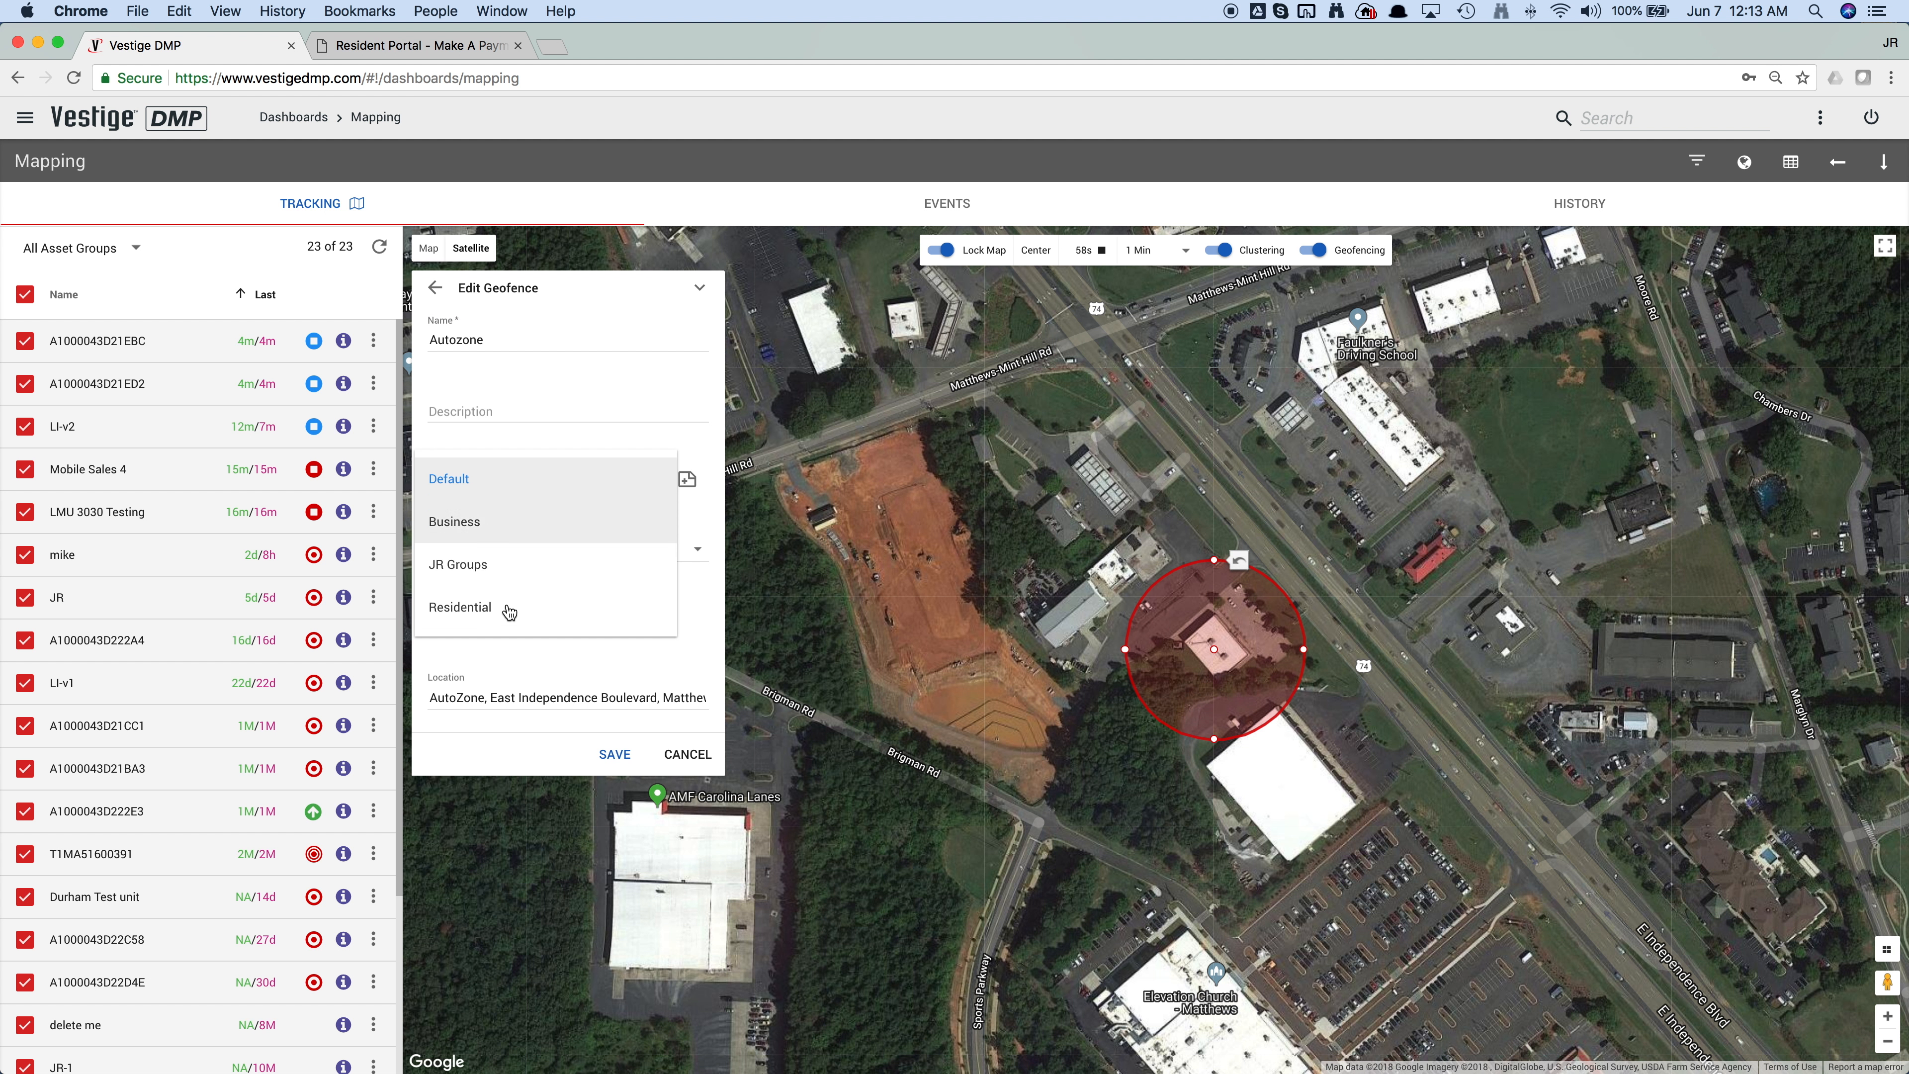
click(496, 521)
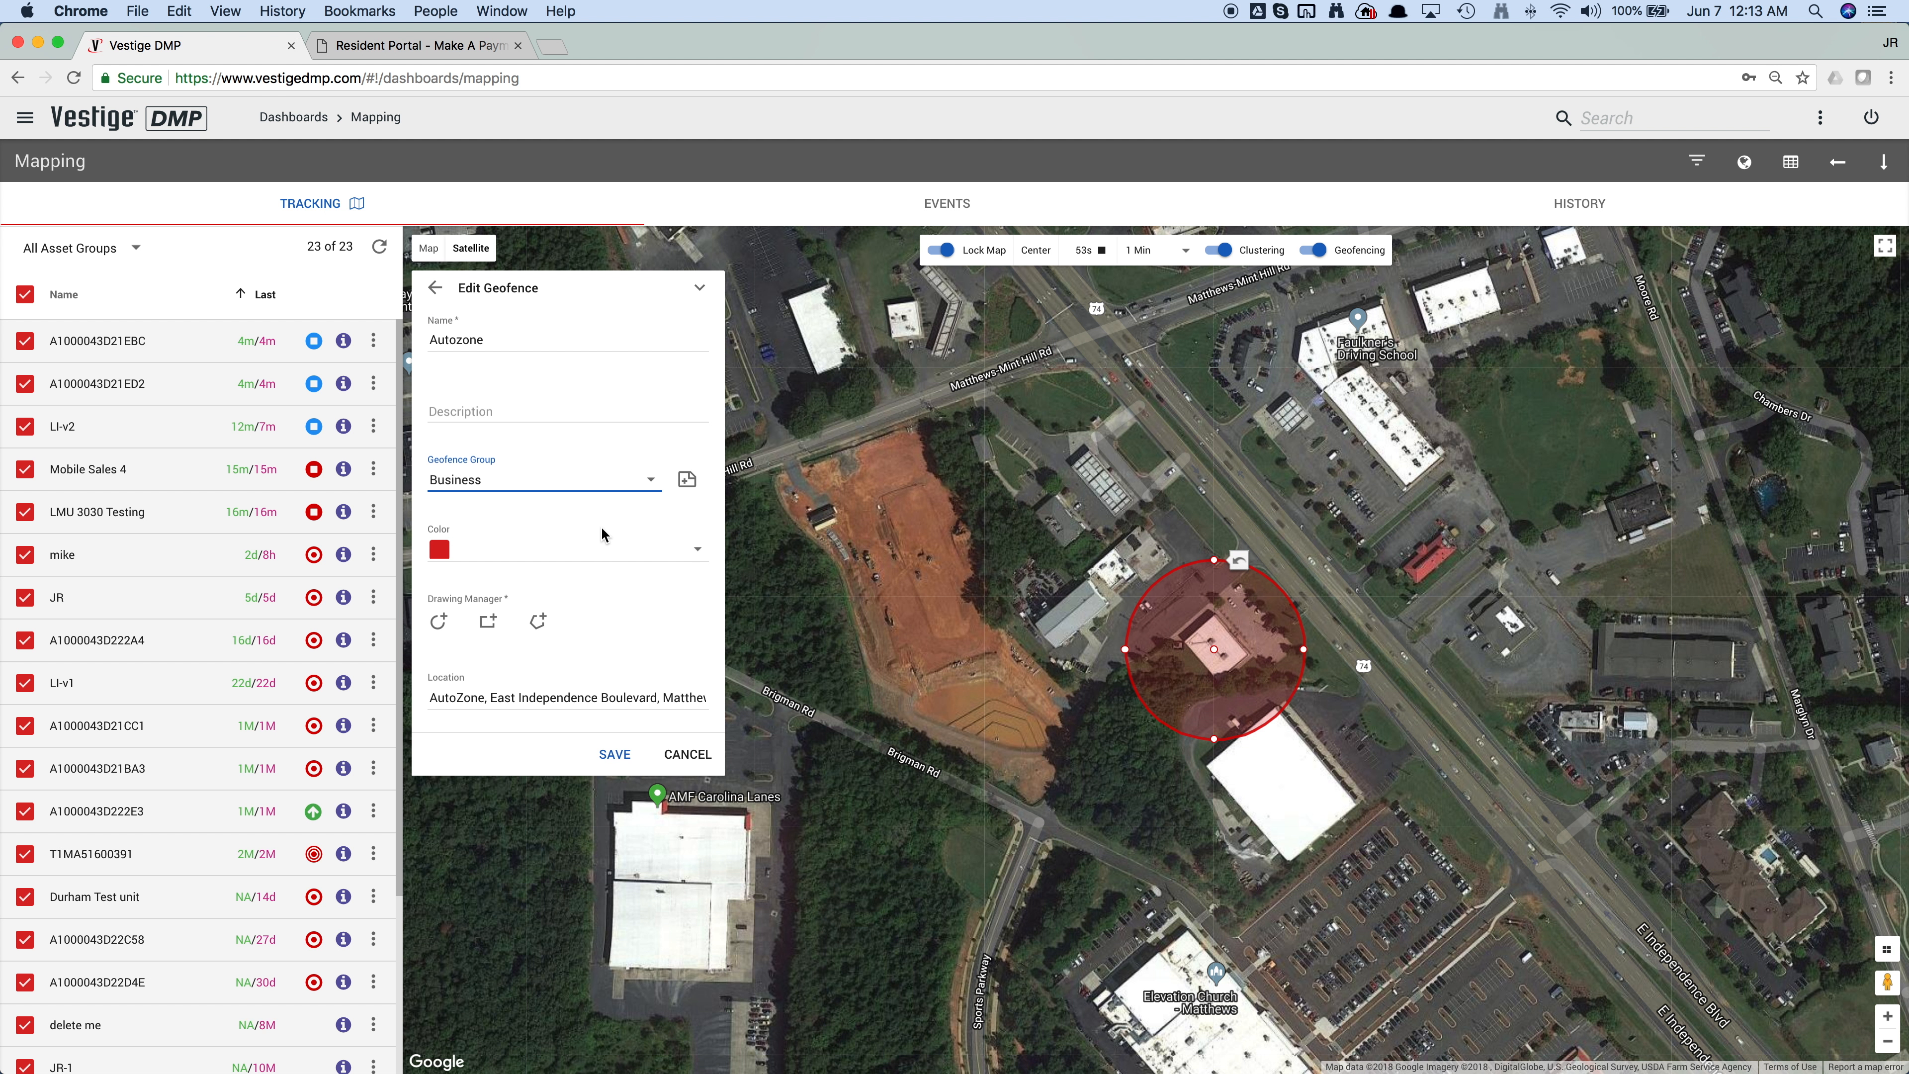
click(599, 554)
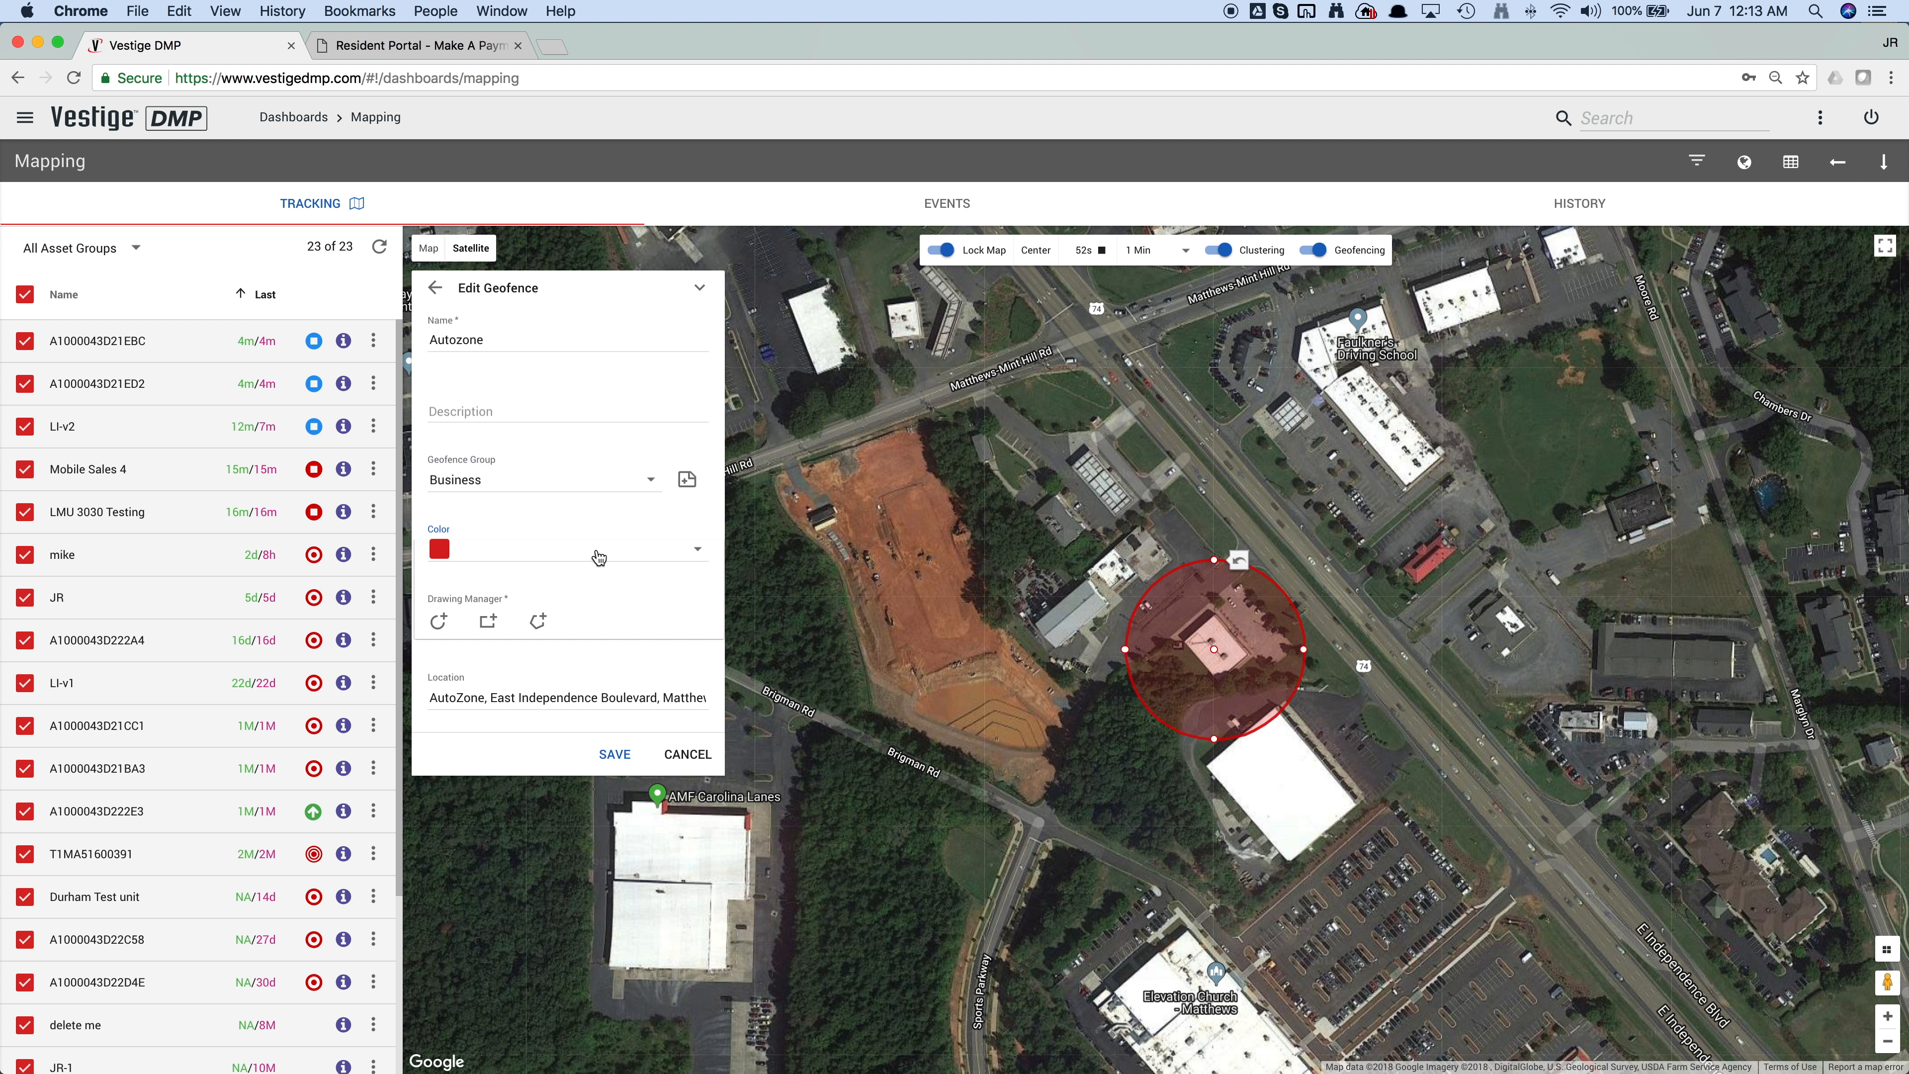
click(513, 626)
click(621, 755)
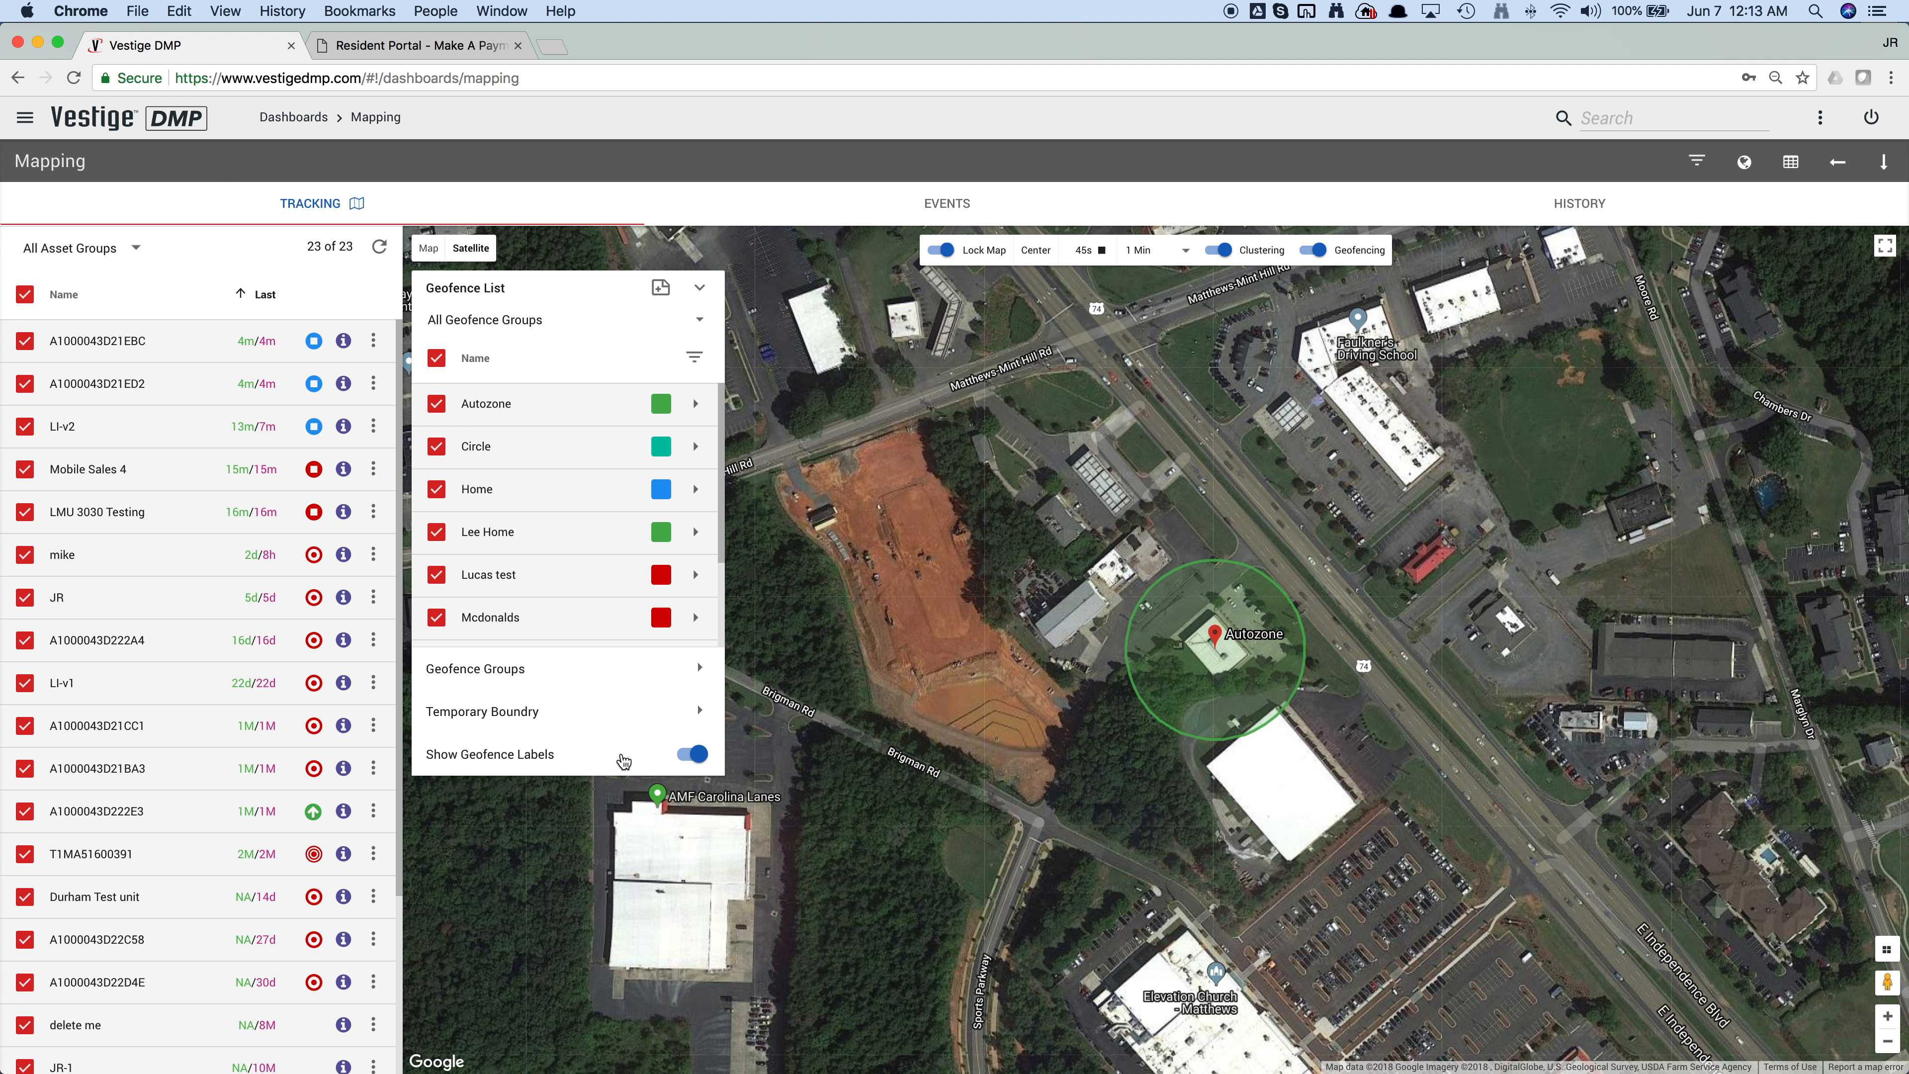
Step: View the Autozone geofence's settings up close on the map and leave them without saving
click(696, 405)
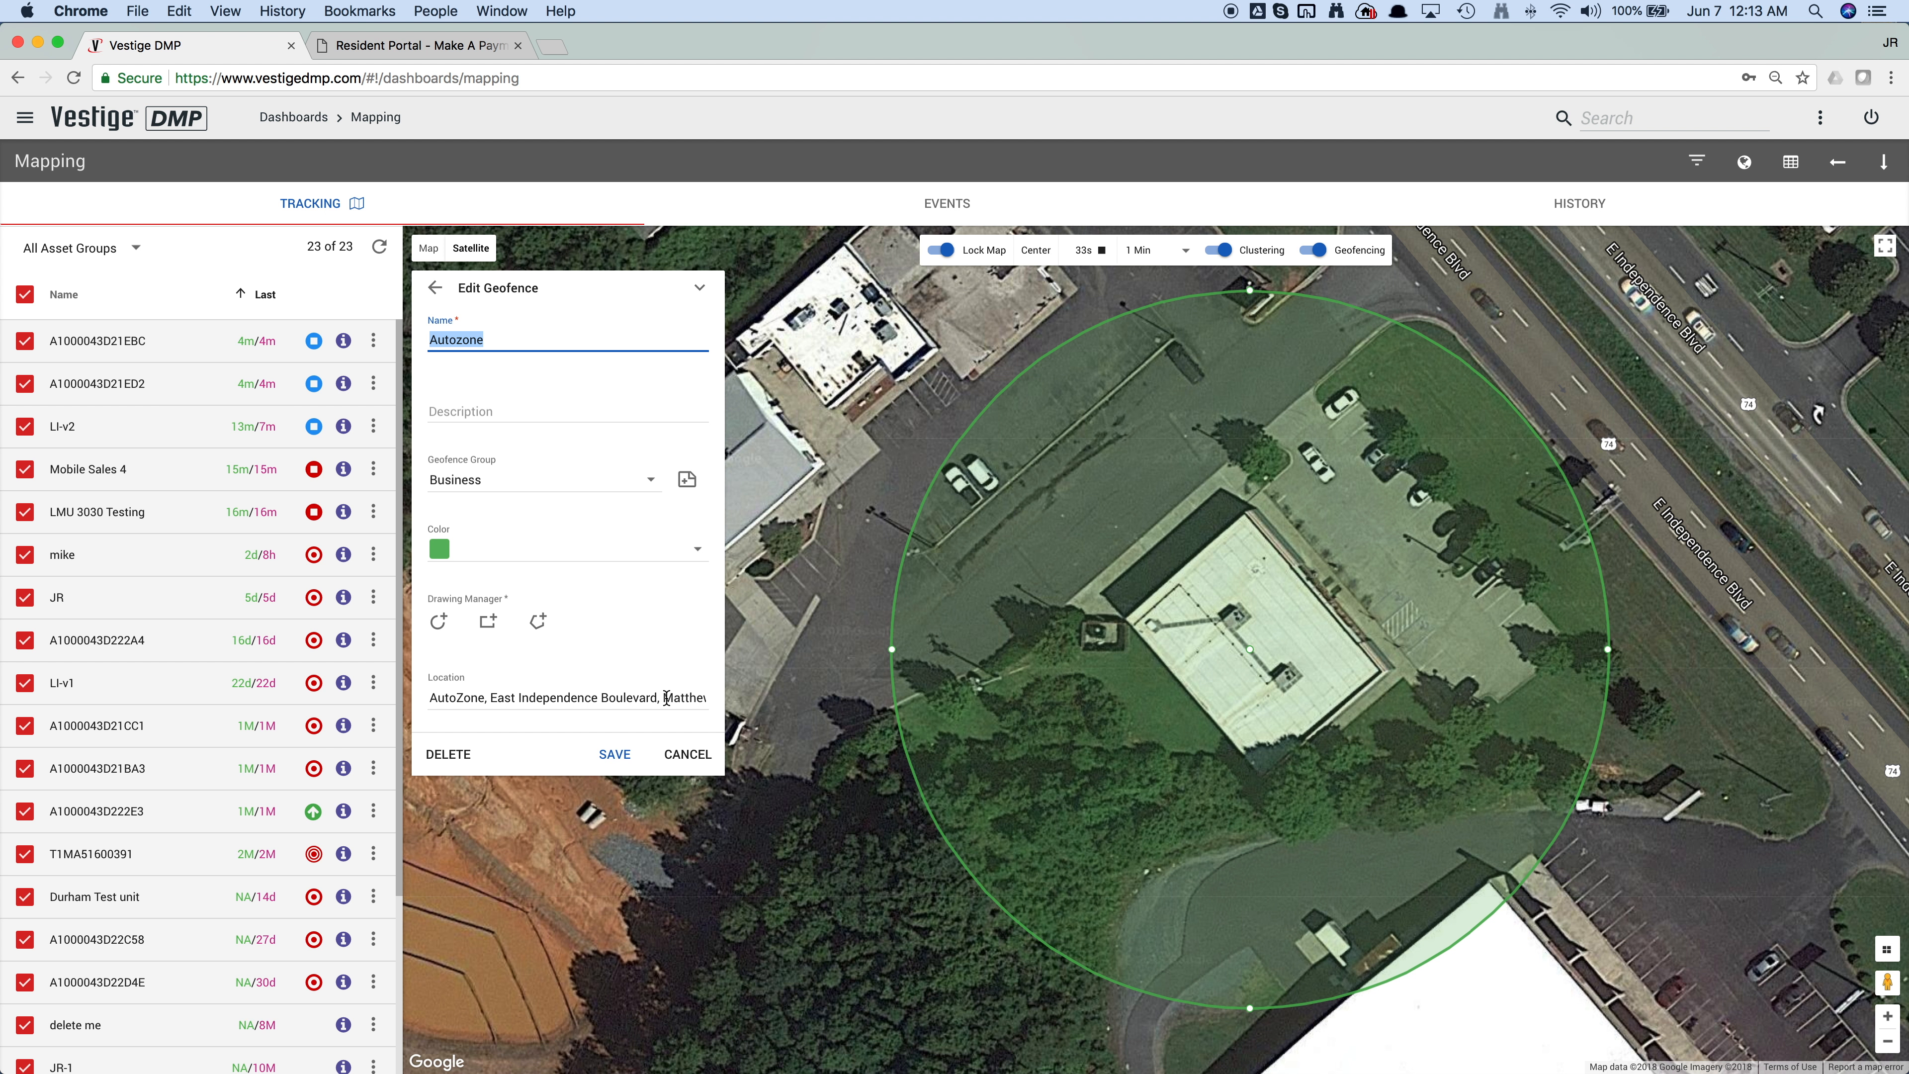
click(688, 755)
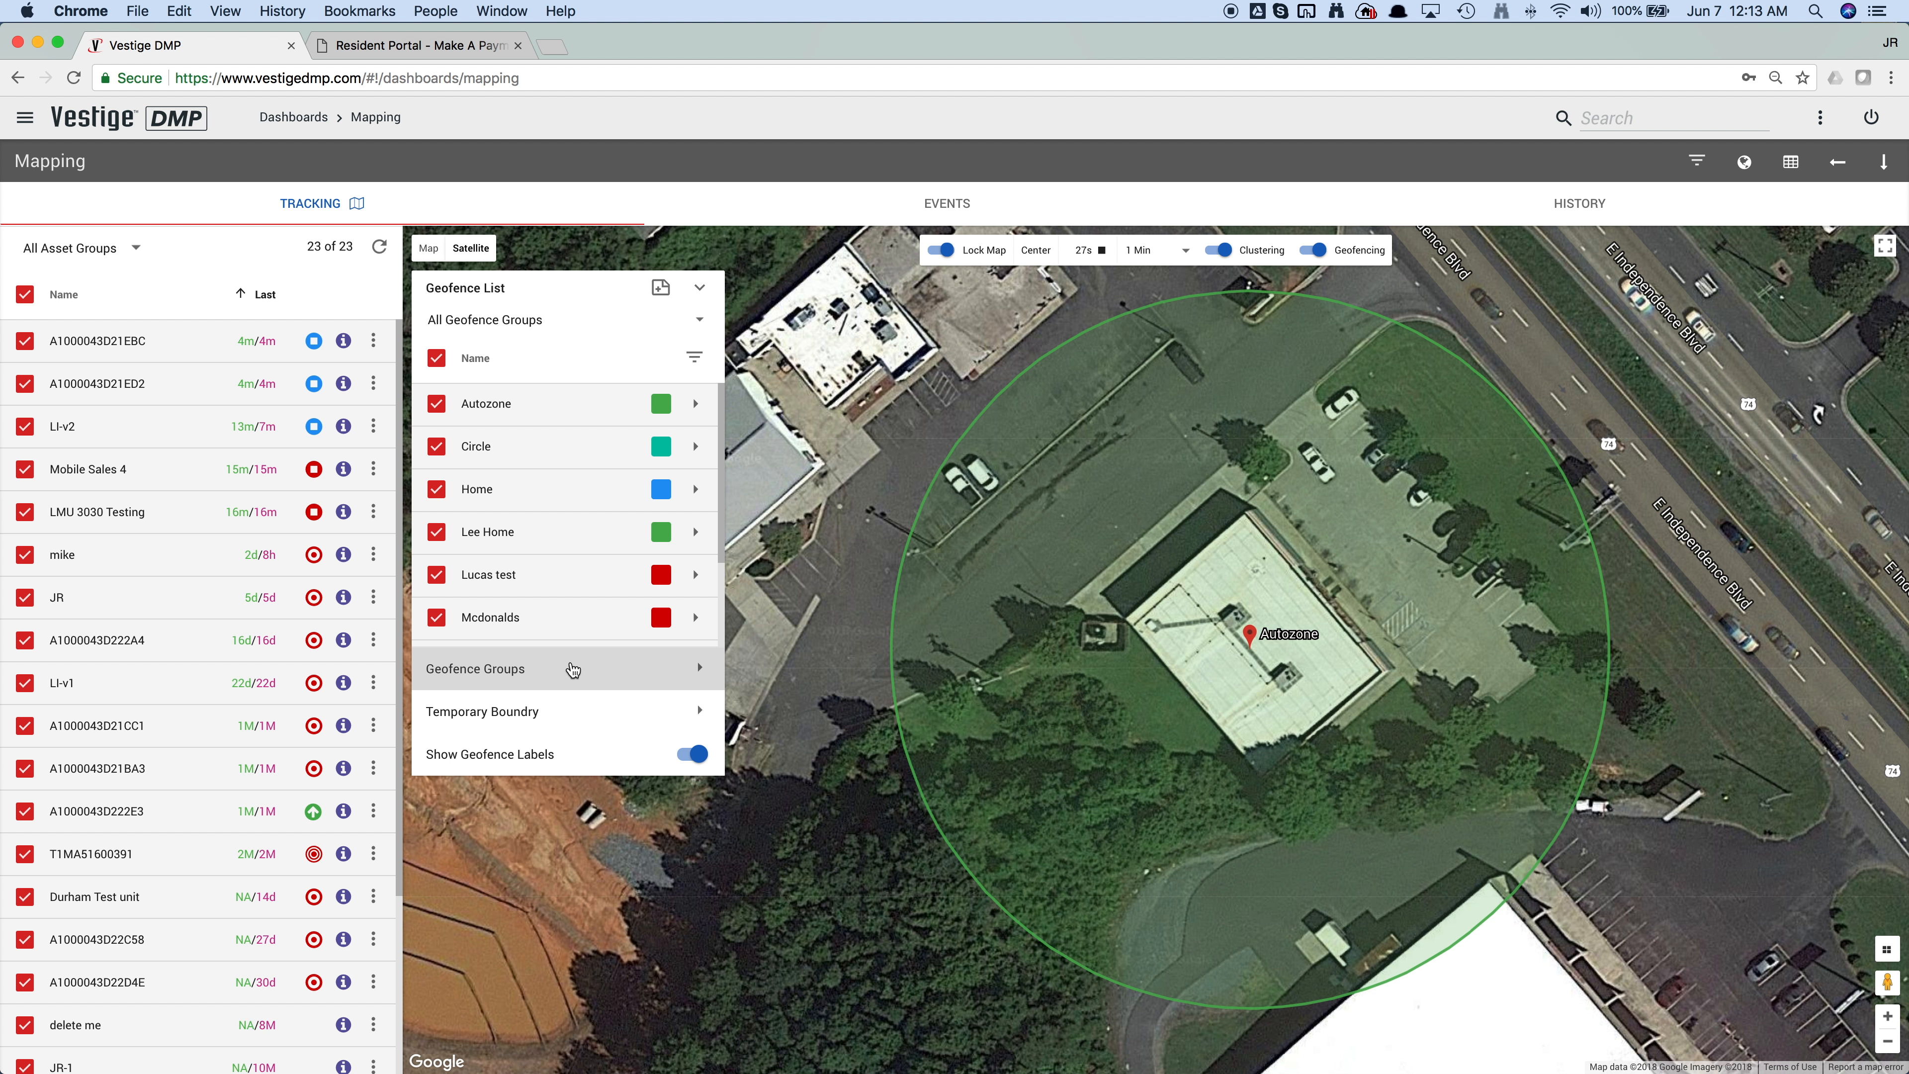
Step: Look through the geofence groups, examine which geofences belong to the Business group, and return to the geofence list
click(572, 669)
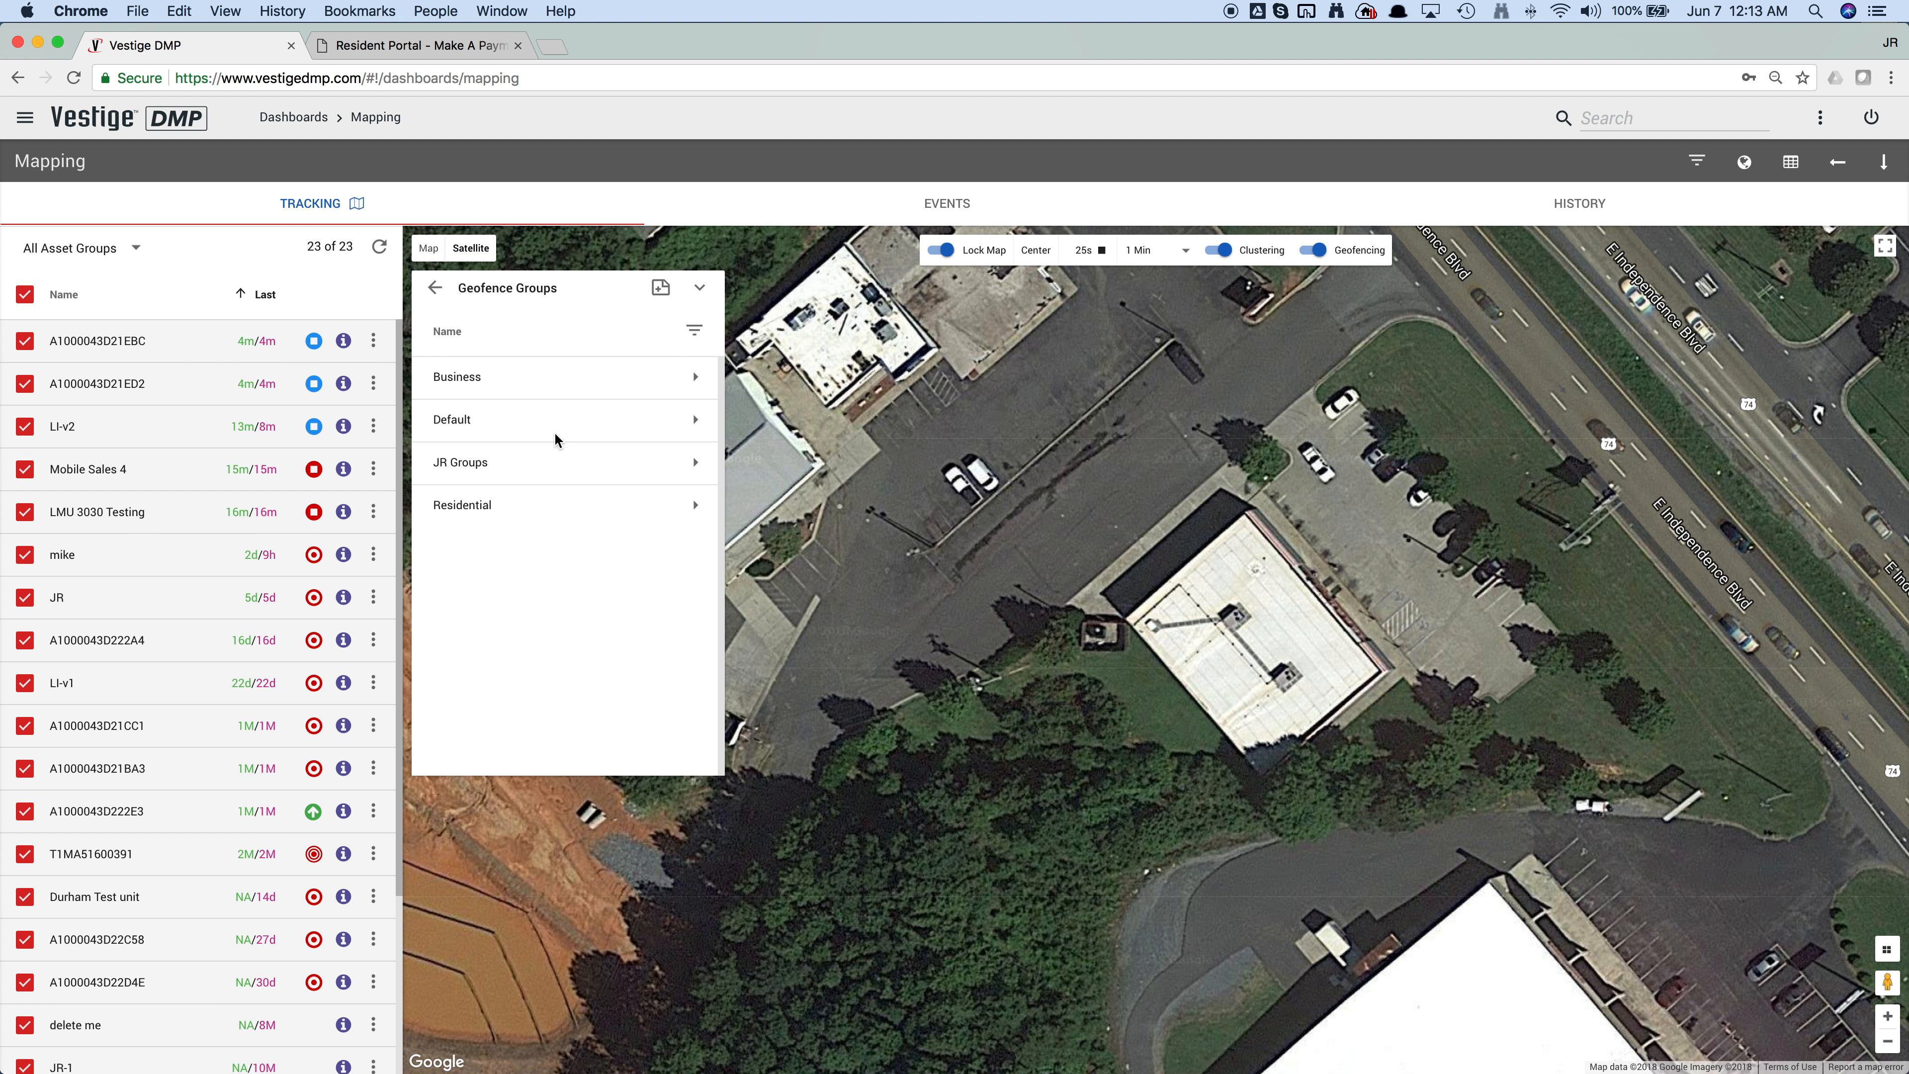
click(694, 335)
click(694, 333)
click(694, 378)
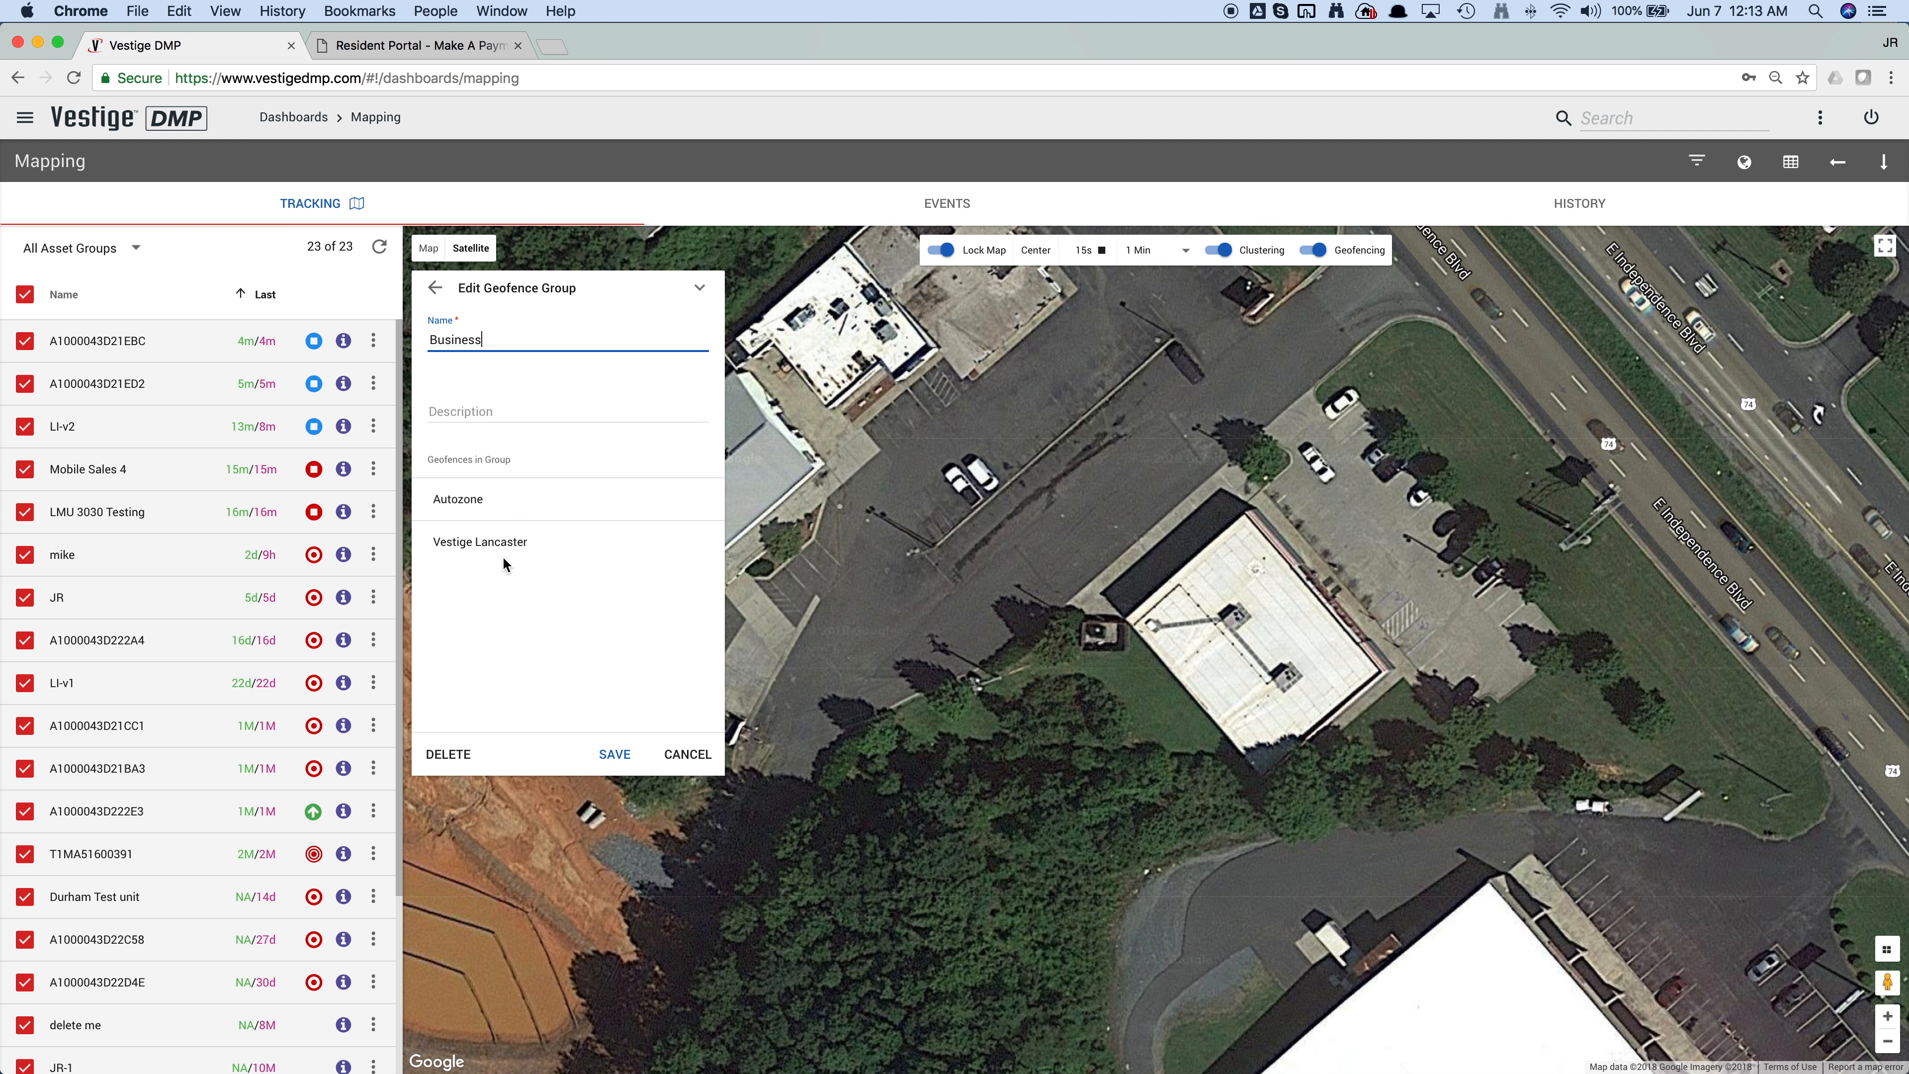
click(435, 288)
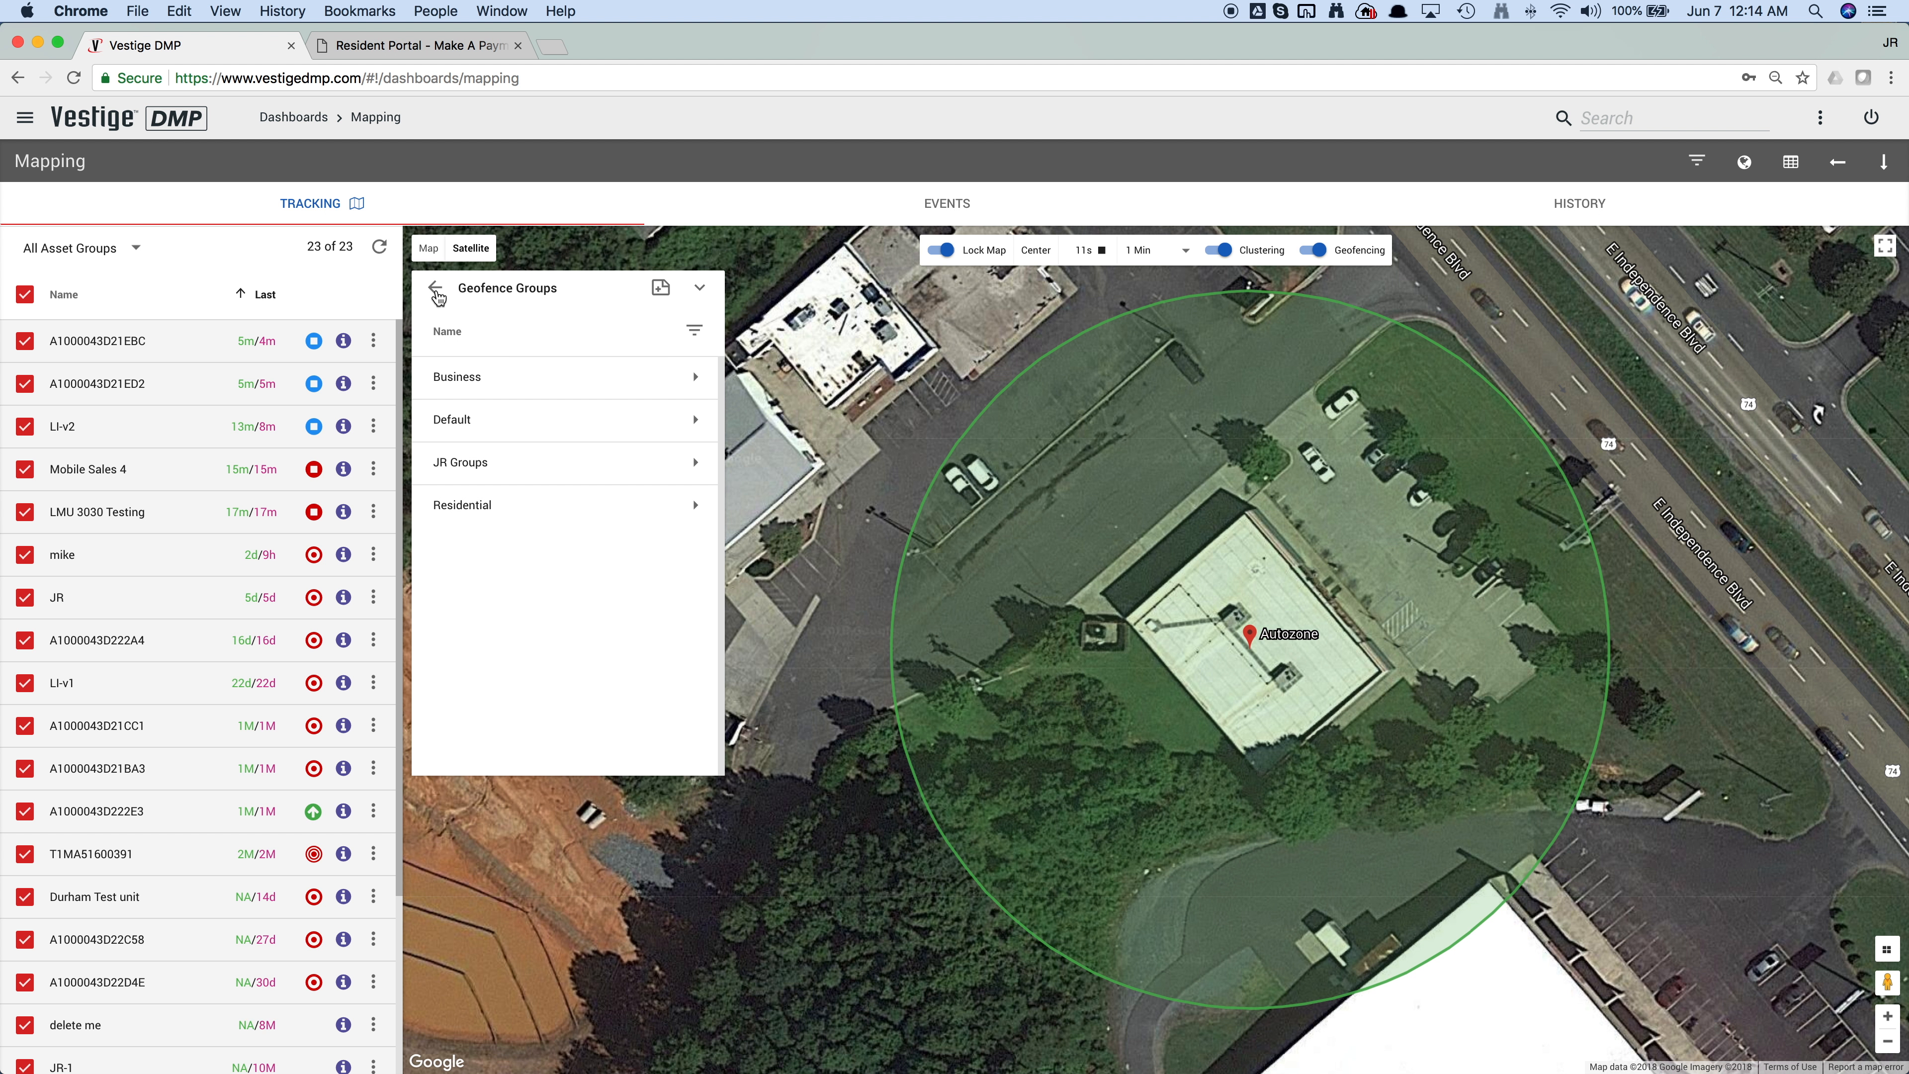
click(436, 290)
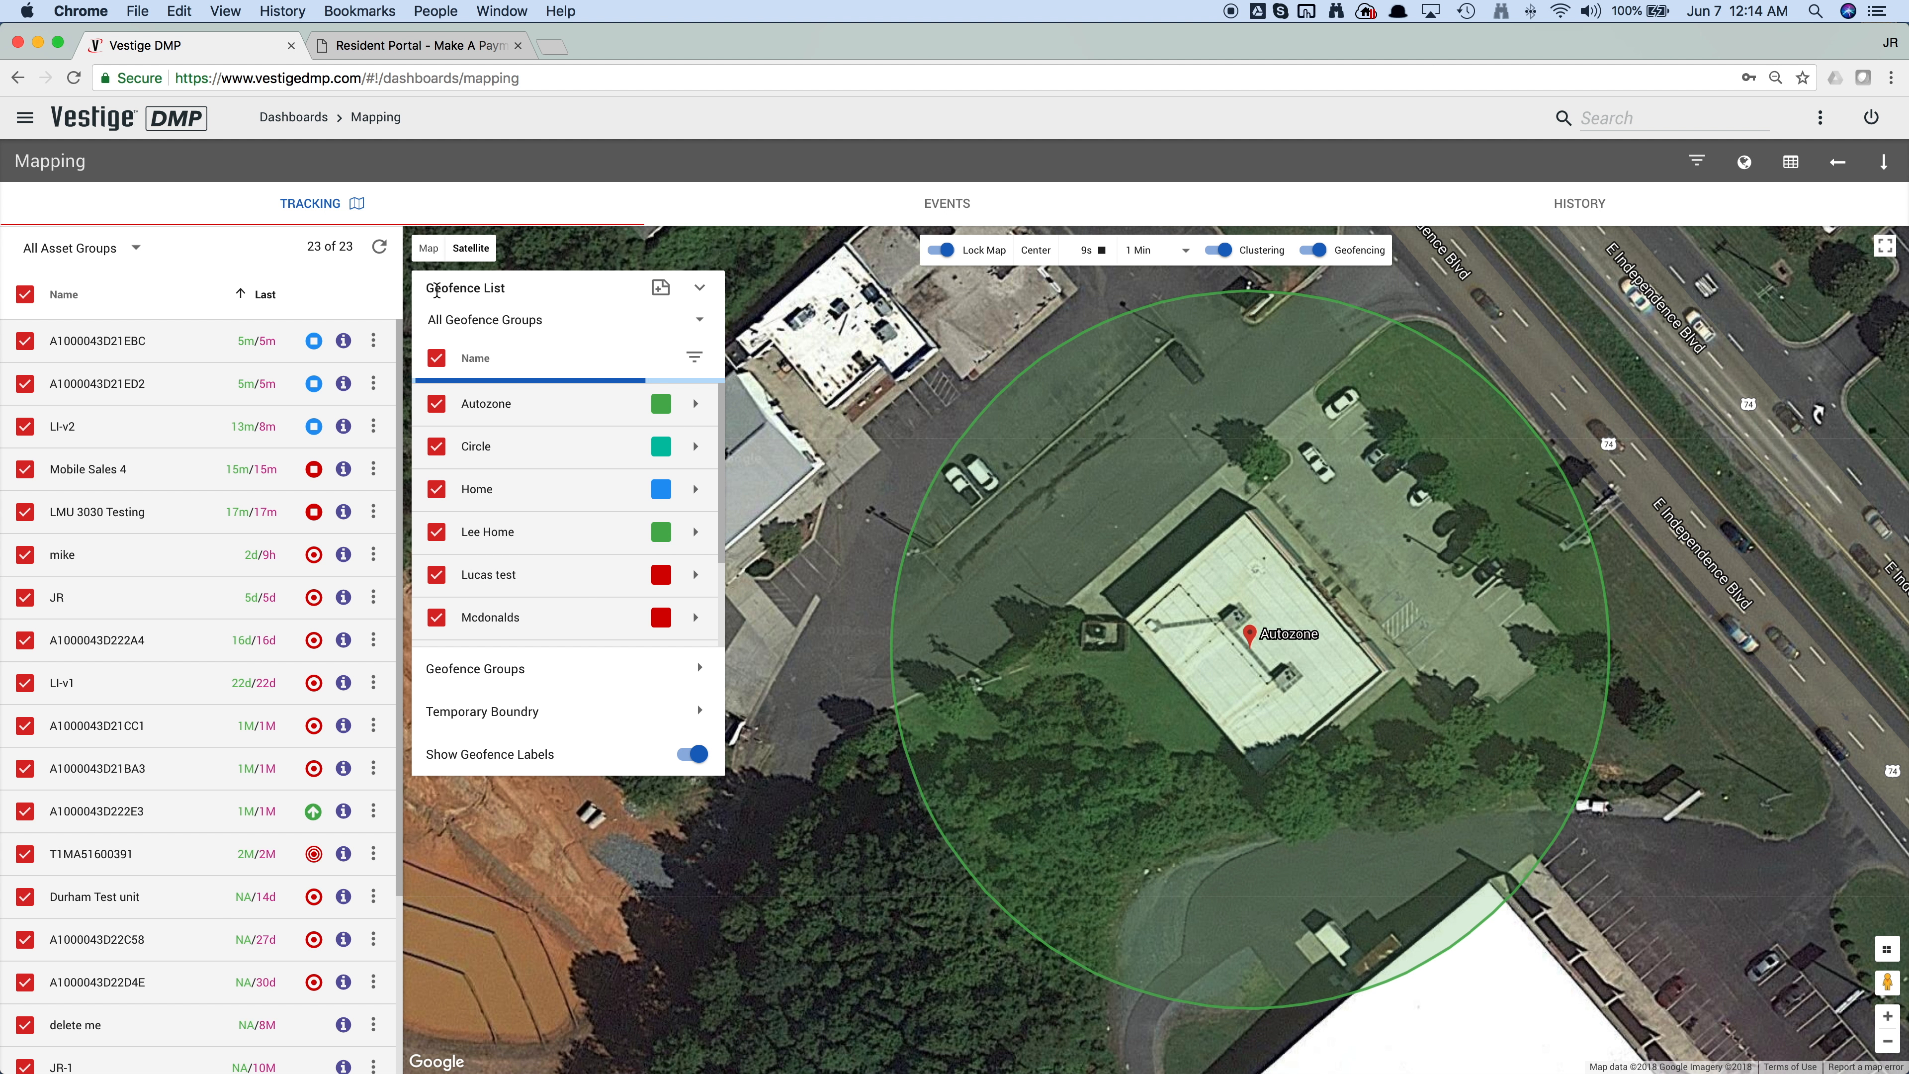